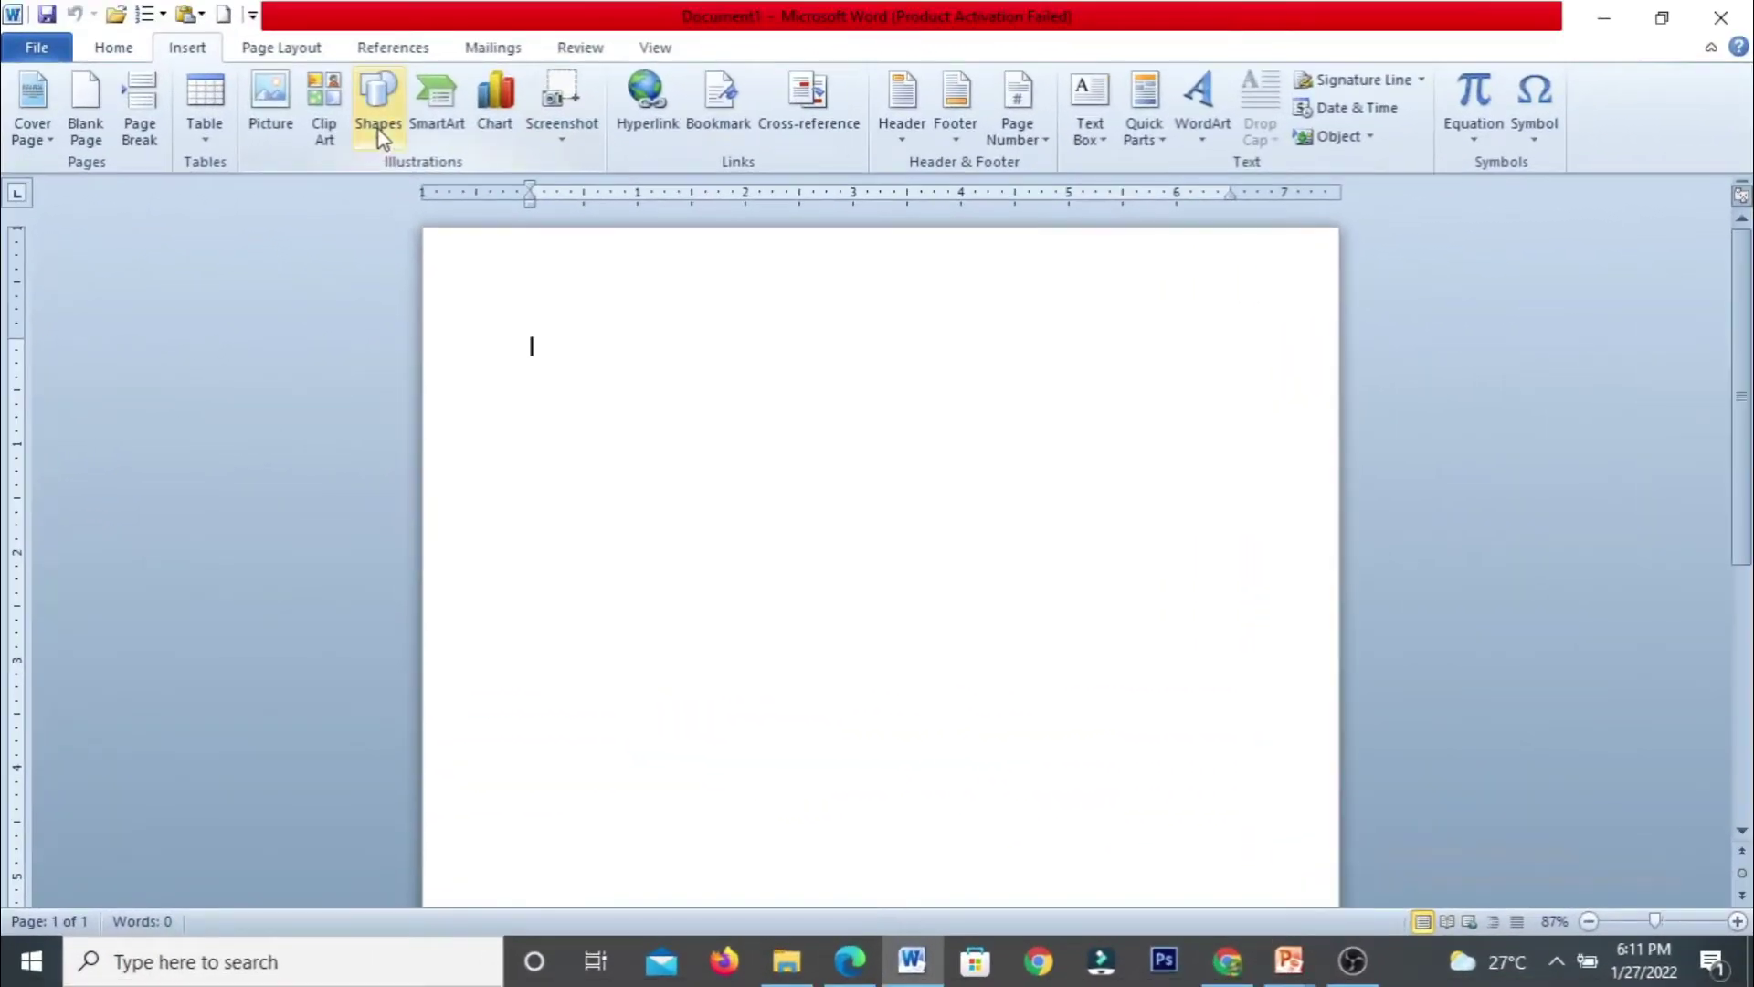
Draw a rectangle shape about 2.15" high and 3.26" wide in the upper half of the page.
click(380, 130)
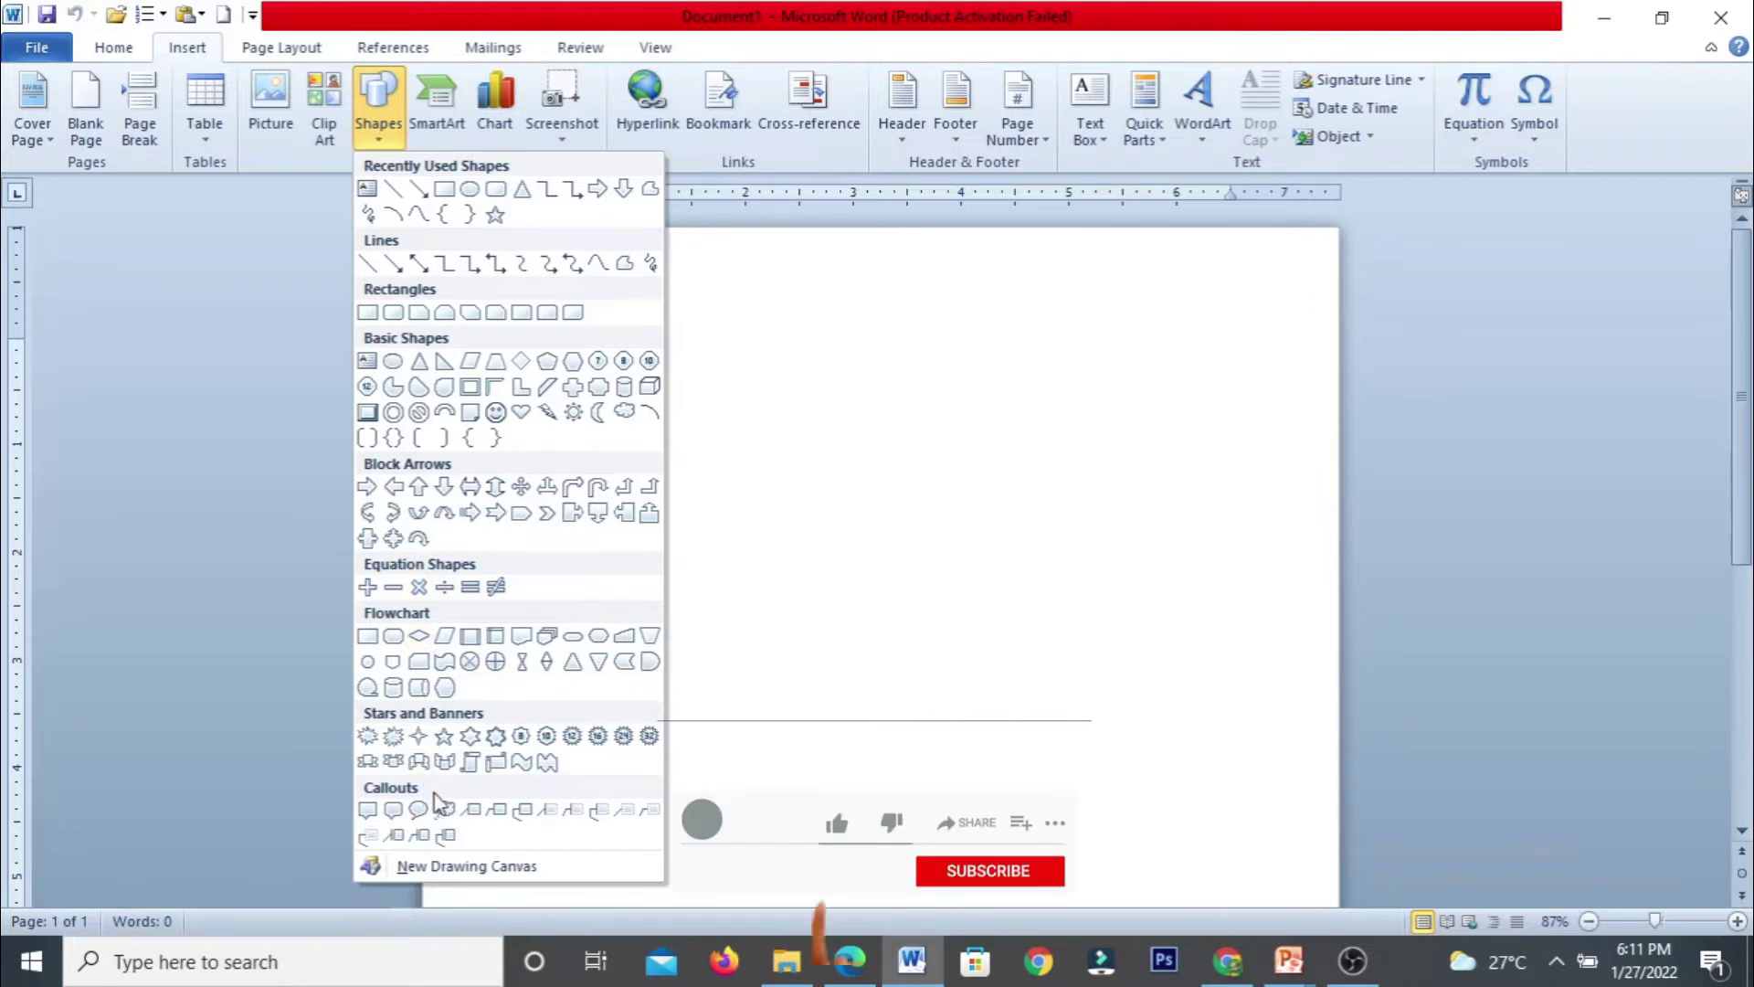
click(371, 313)
mouse_move(681, 413)
mouse_down()
mouse_move(850, 564)
mouse_move(963, 600)
mouse_move(1034, 647)
mouse_up()
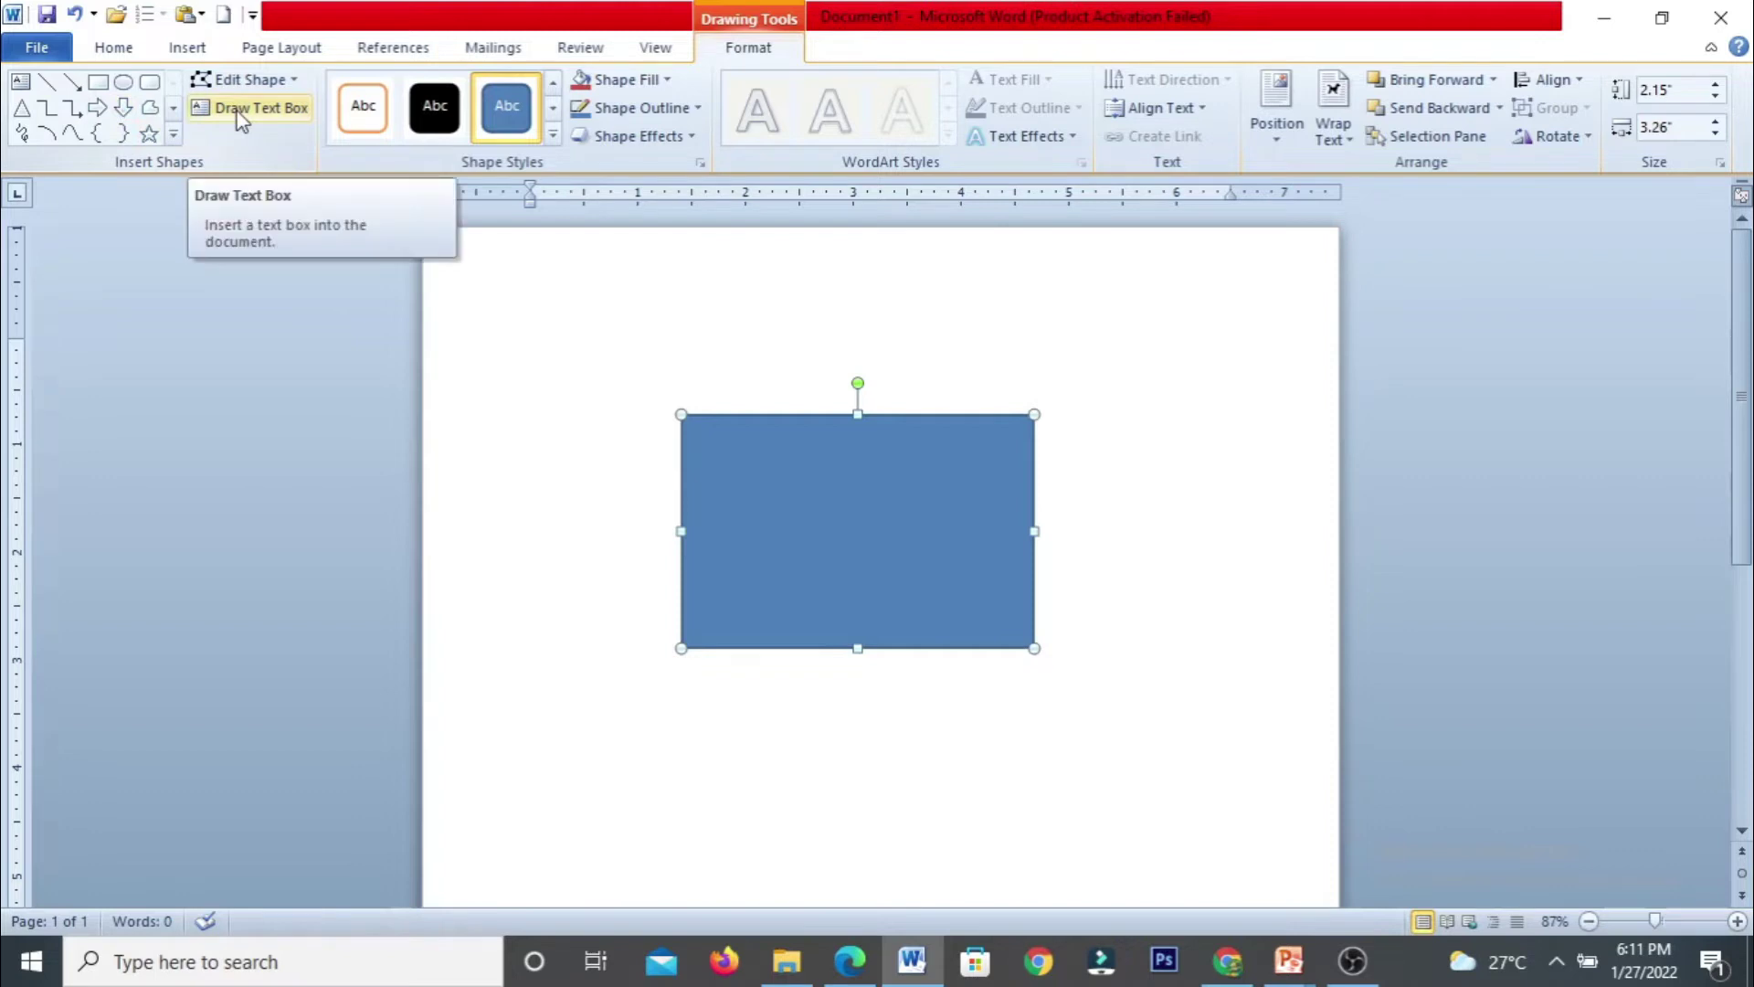
click(278, 80)
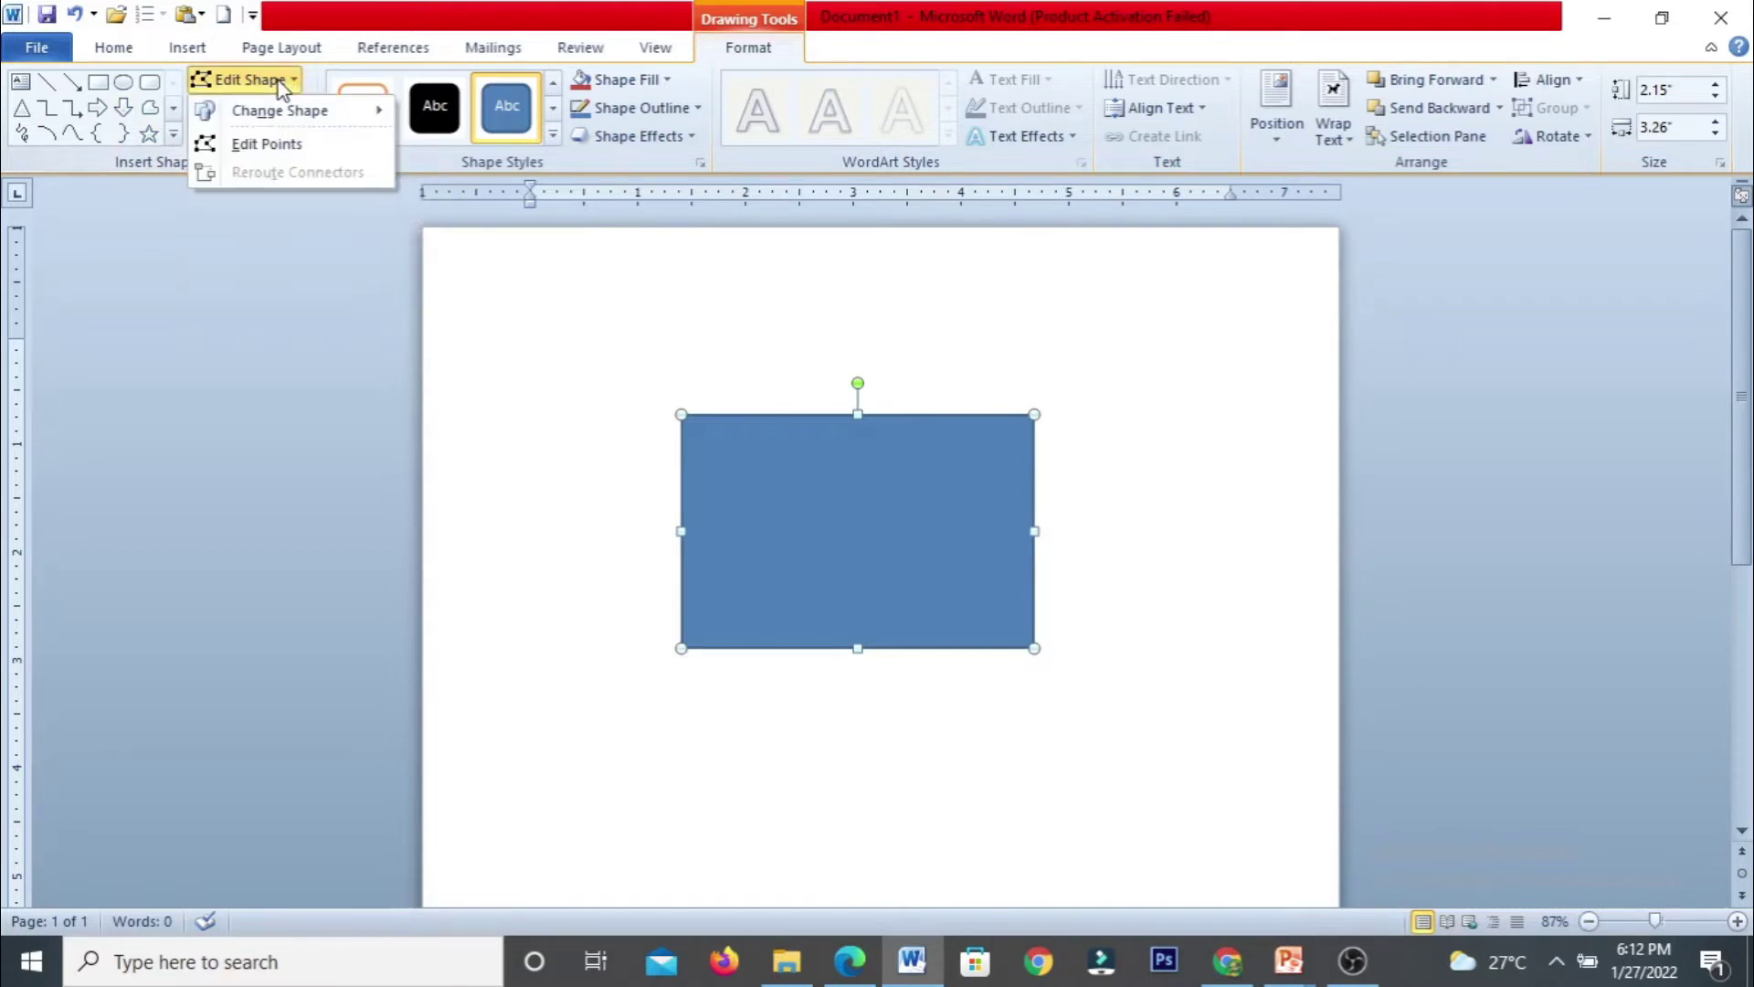
click(289, 148)
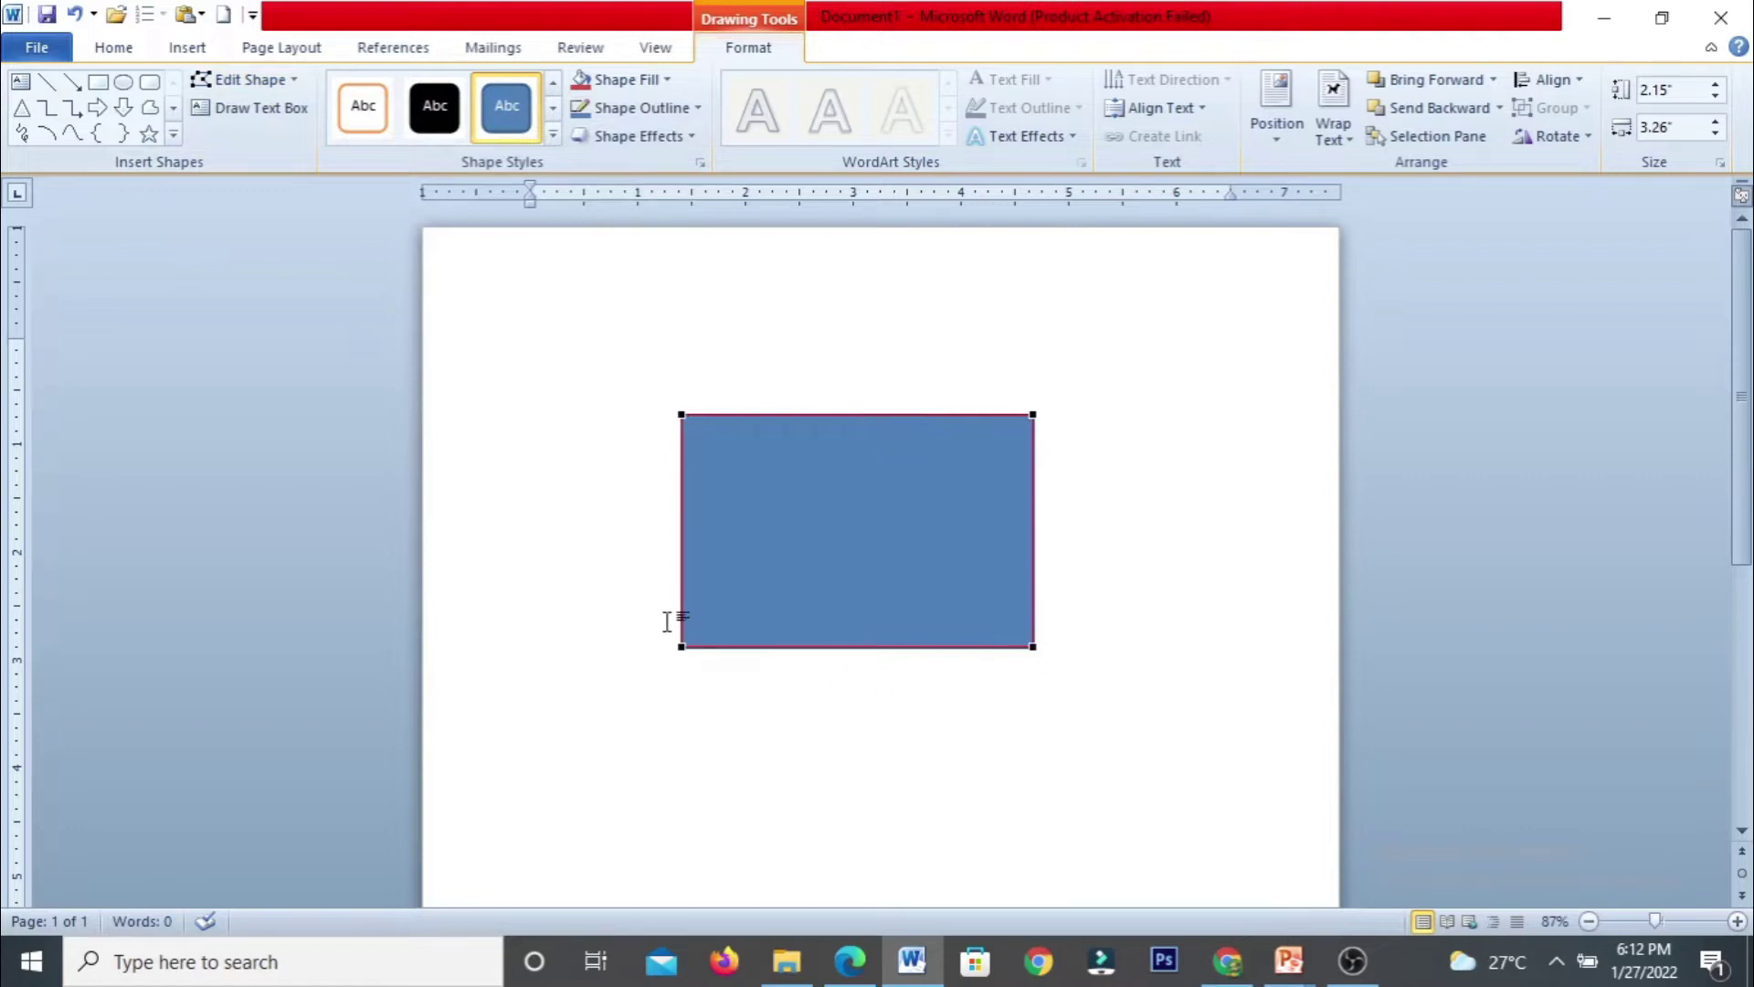
click(857, 663)
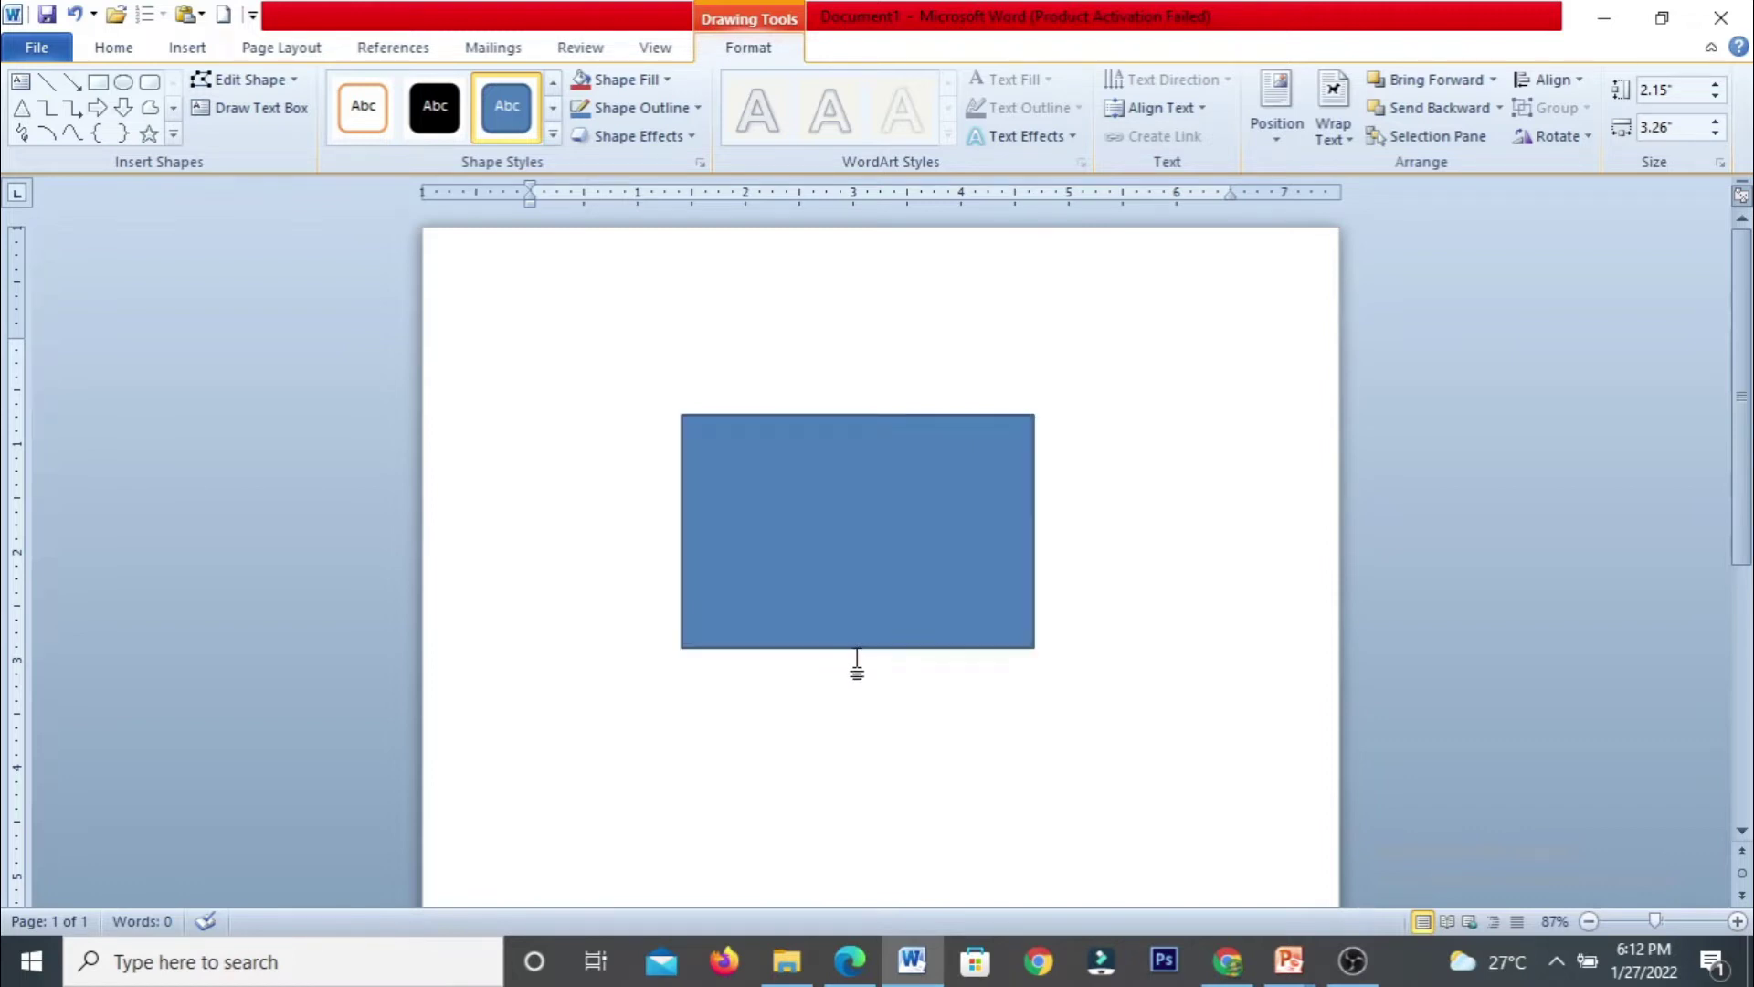
click(859, 620)
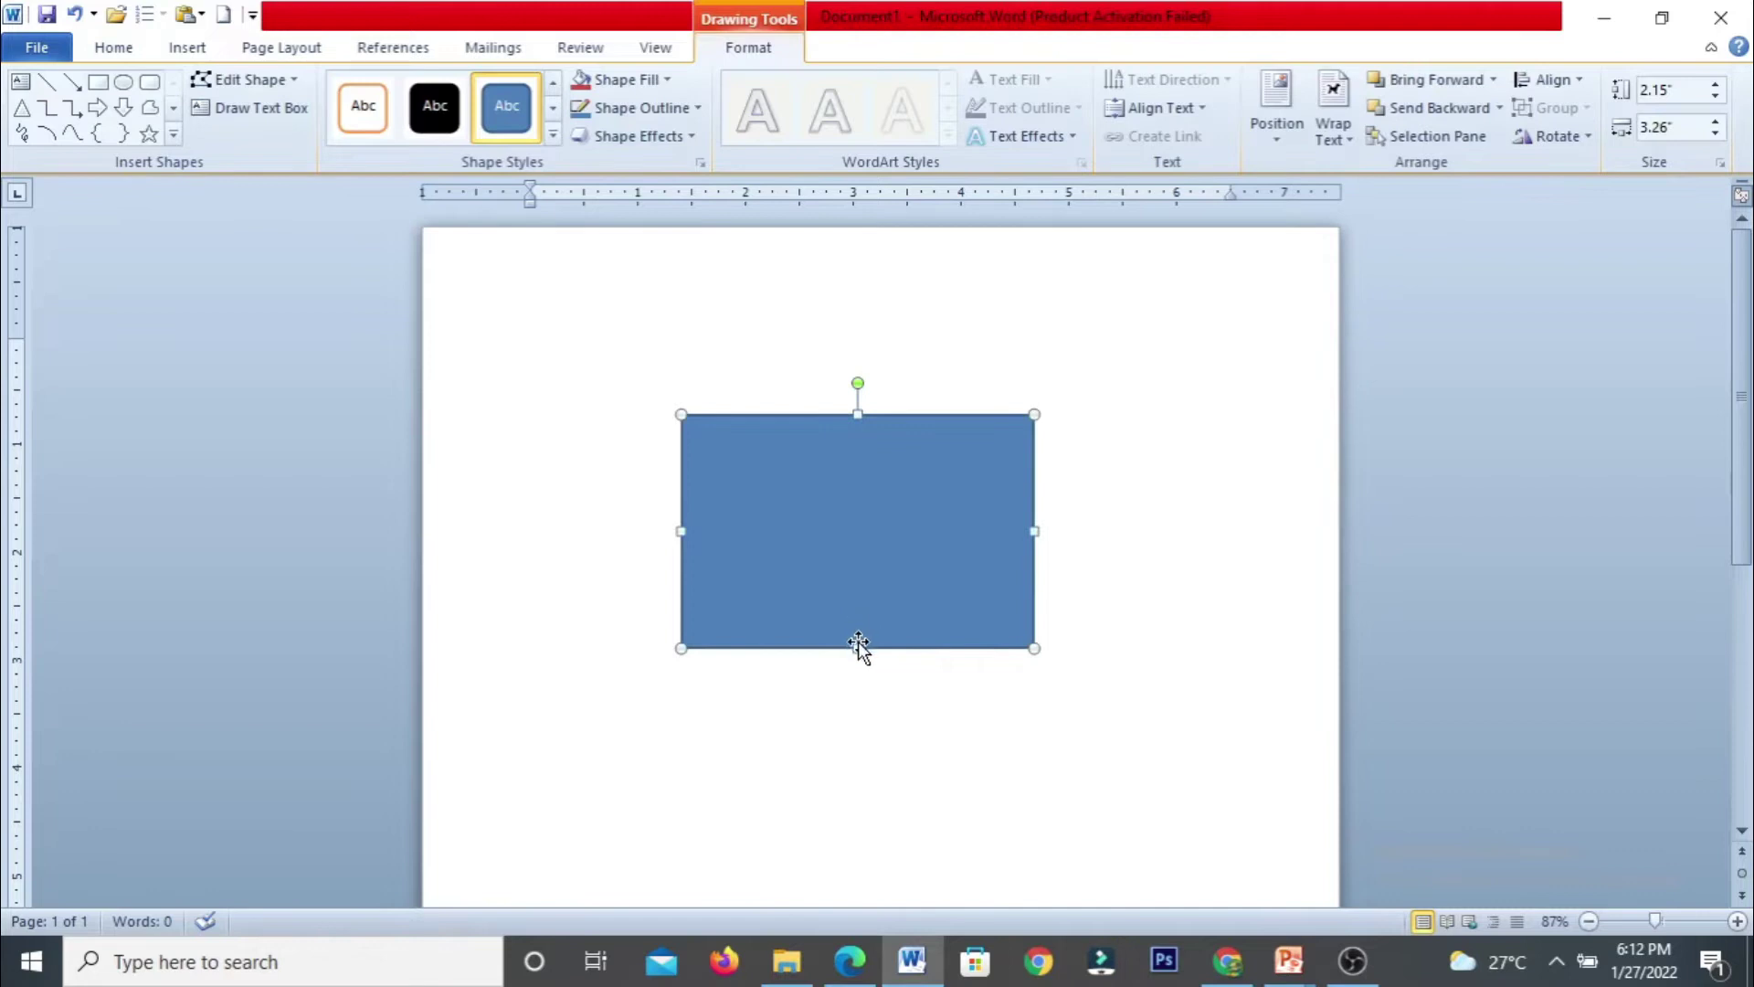
Edit the rectangle's points, pulling the bottom edge's middle down and adjusting its curve handles into a wave, making the shape about 2.6" high.
click(252, 85)
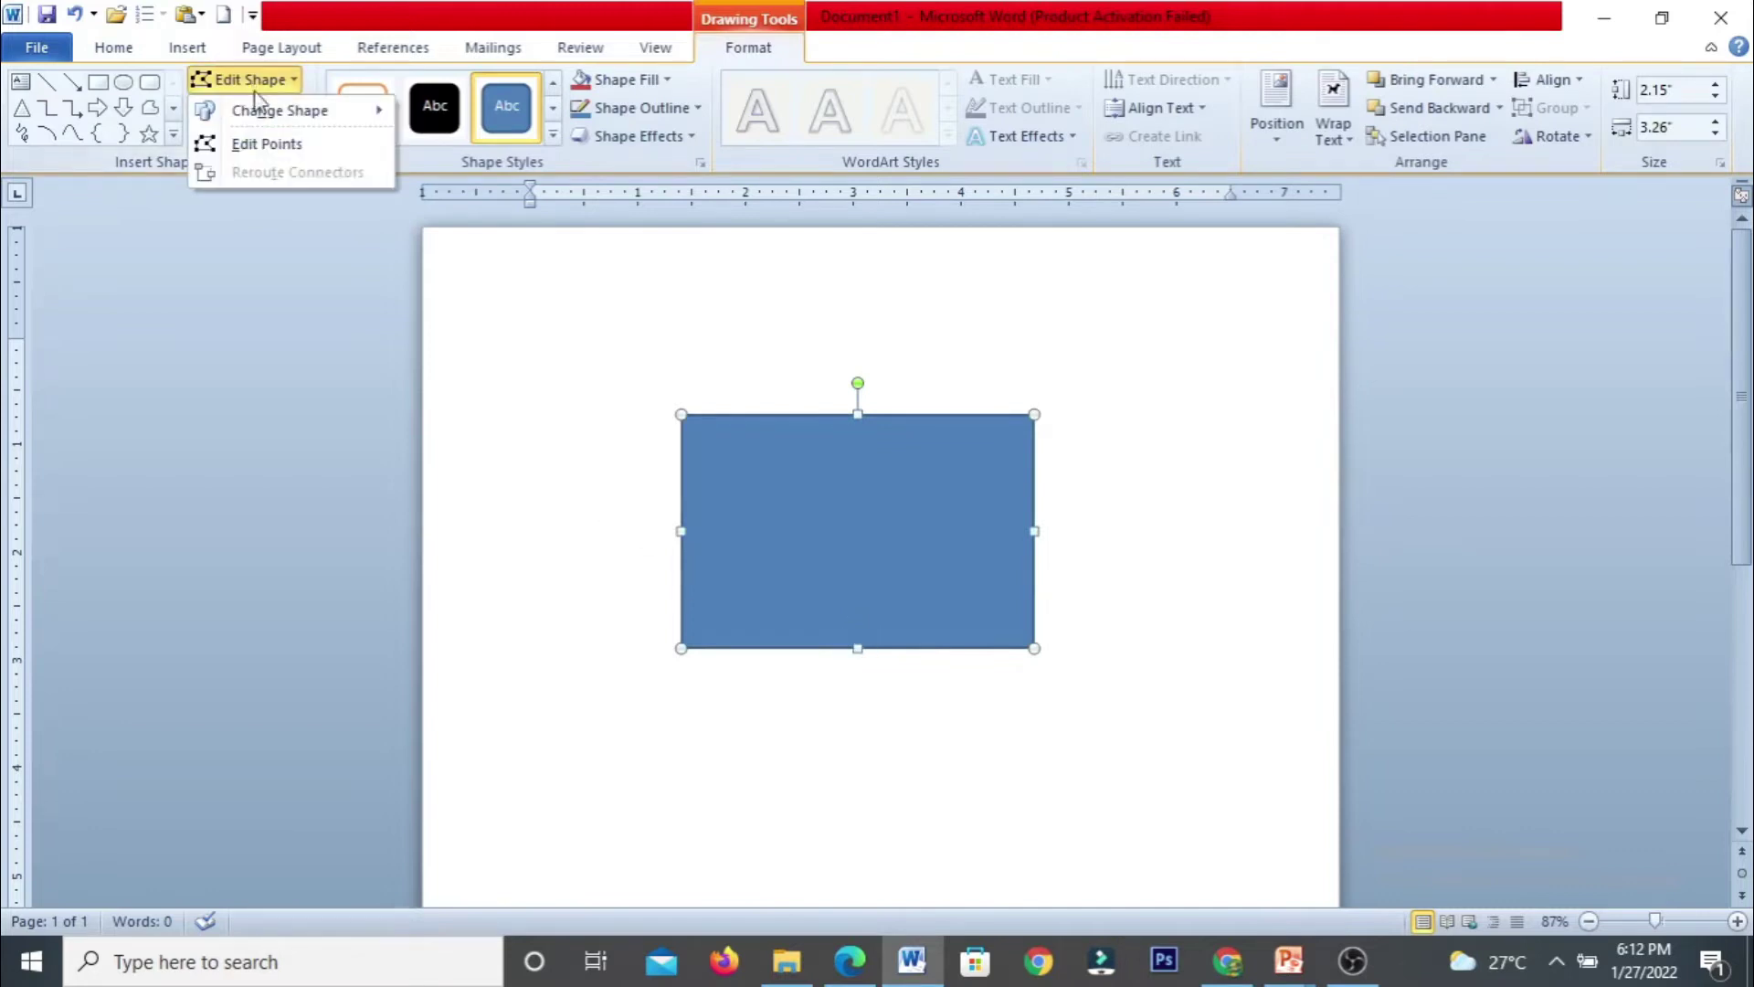
click(261, 139)
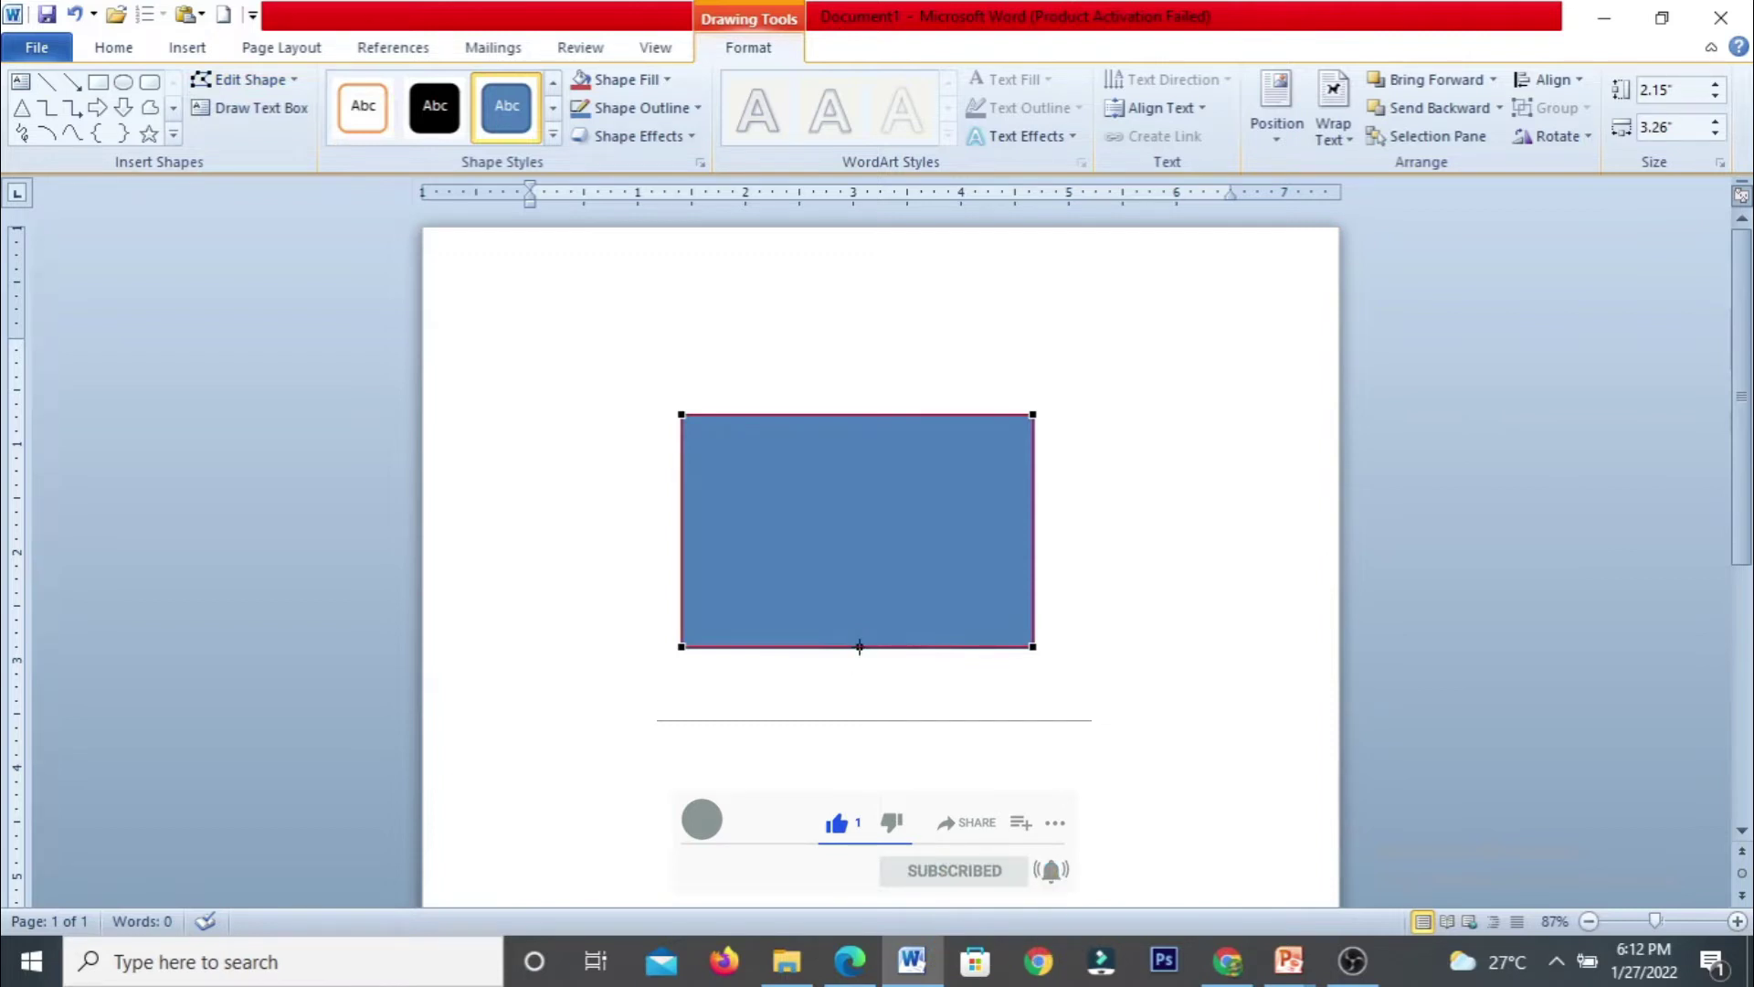
drag(860, 647, 858, 685)
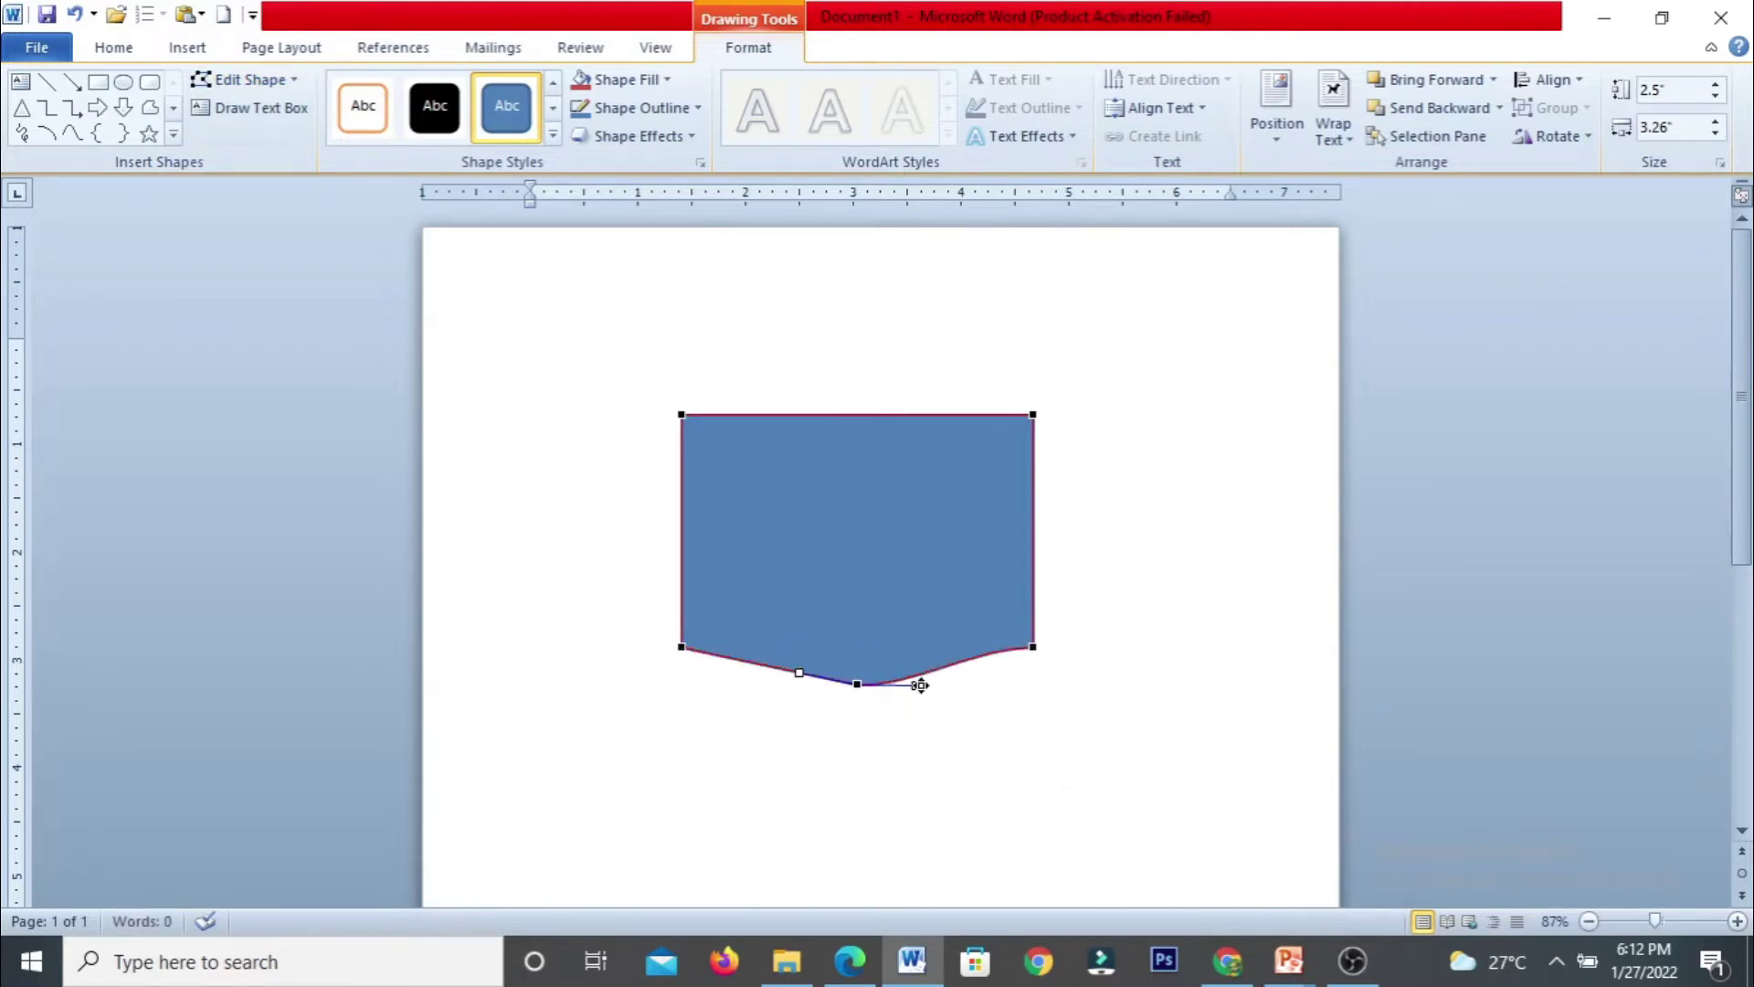
drag(915, 688, 912, 621)
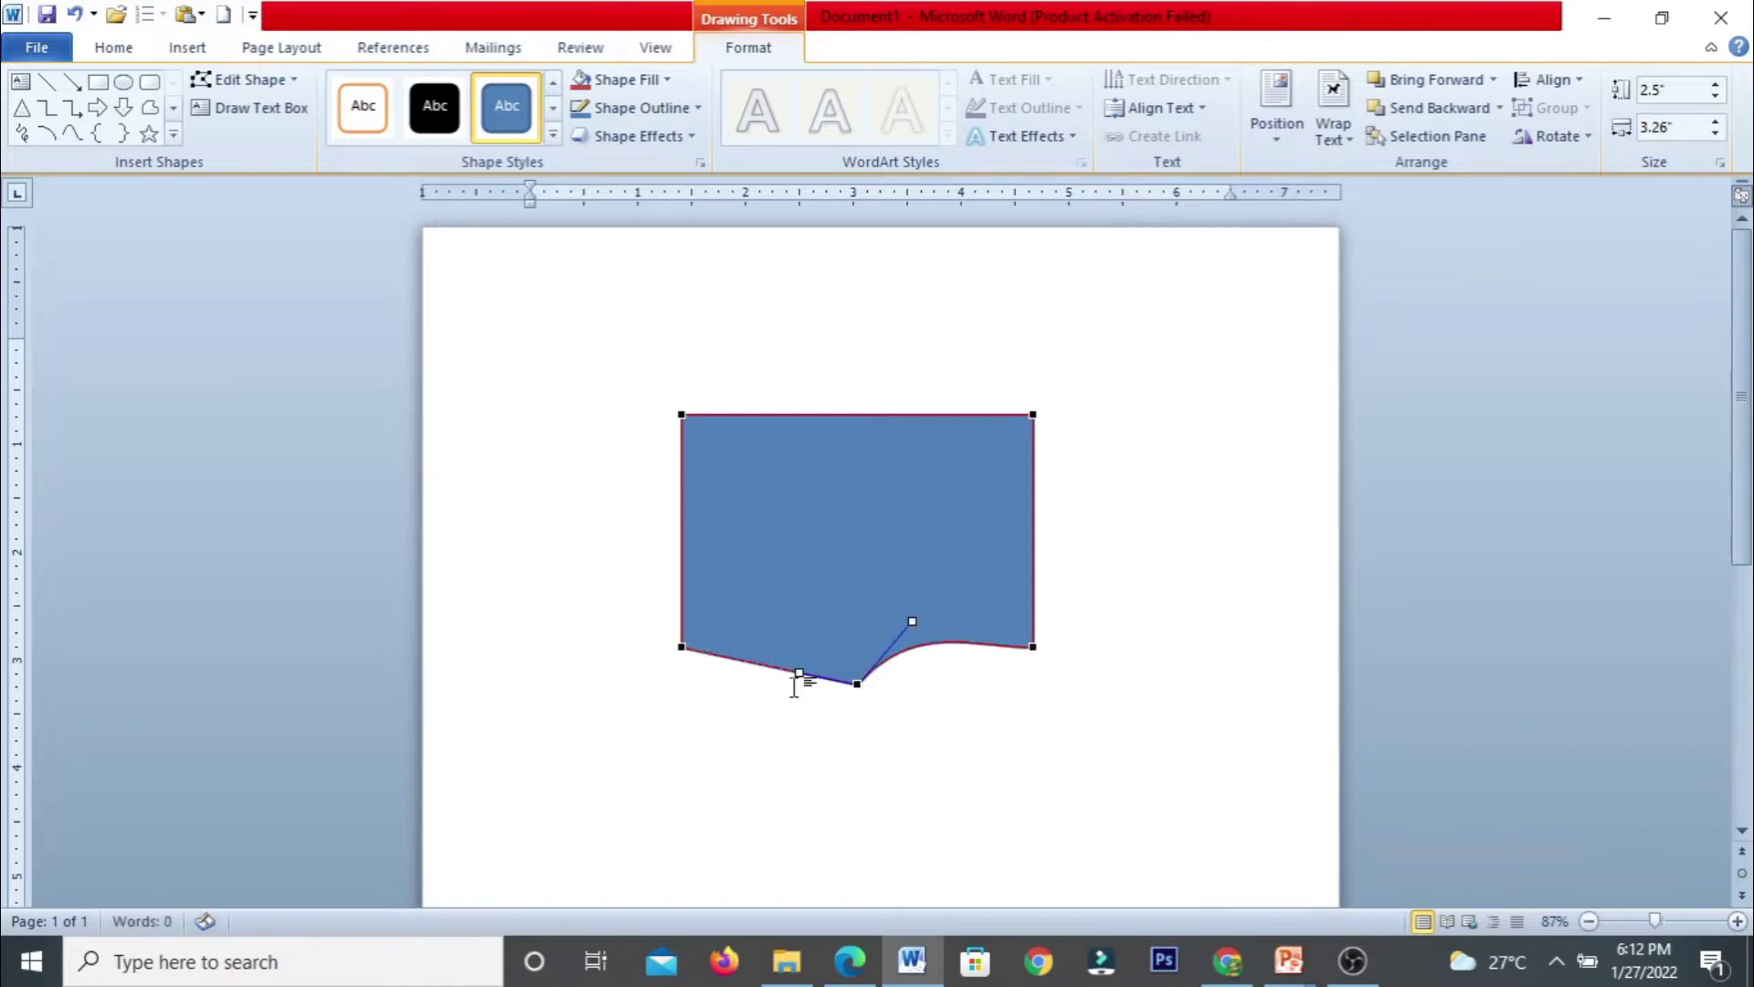
drag(799, 676, 790, 720)
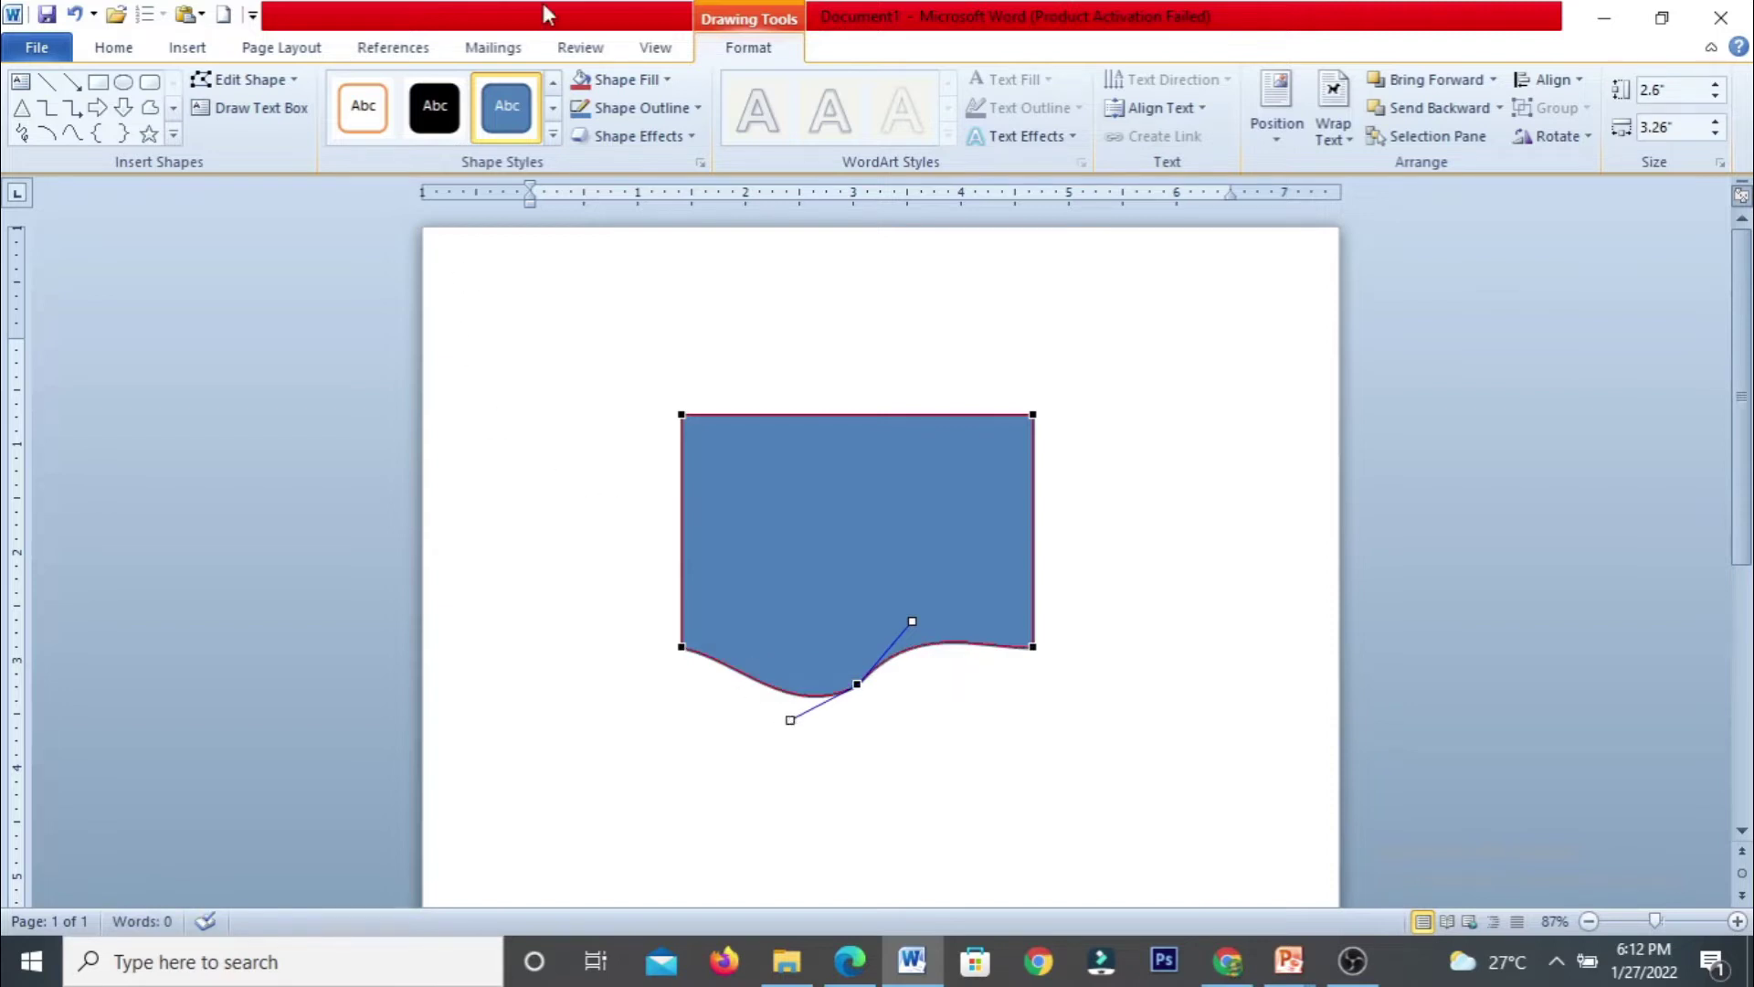
Apply the light aqua gradient shape style from the fourth row of styles to the shape.
click(553, 134)
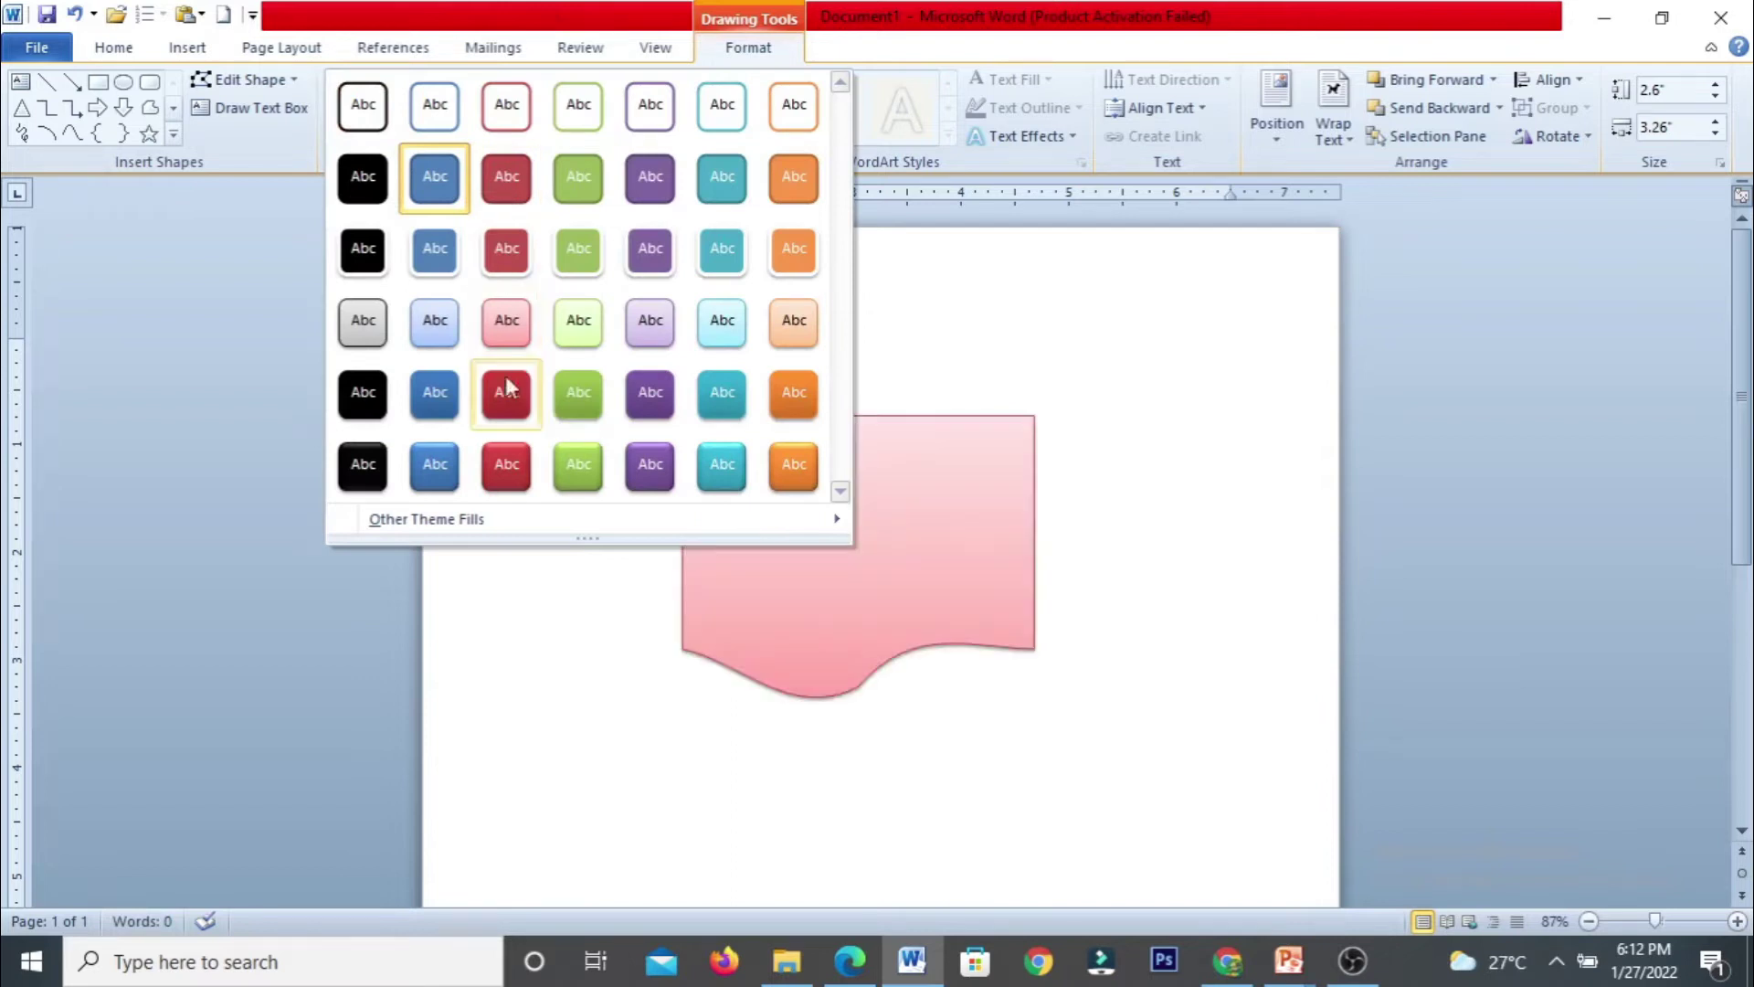
click(722, 333)
Fill the shape with the bliss Windows XP wallpaper picture from the Pictures folder.
click(646, 82)
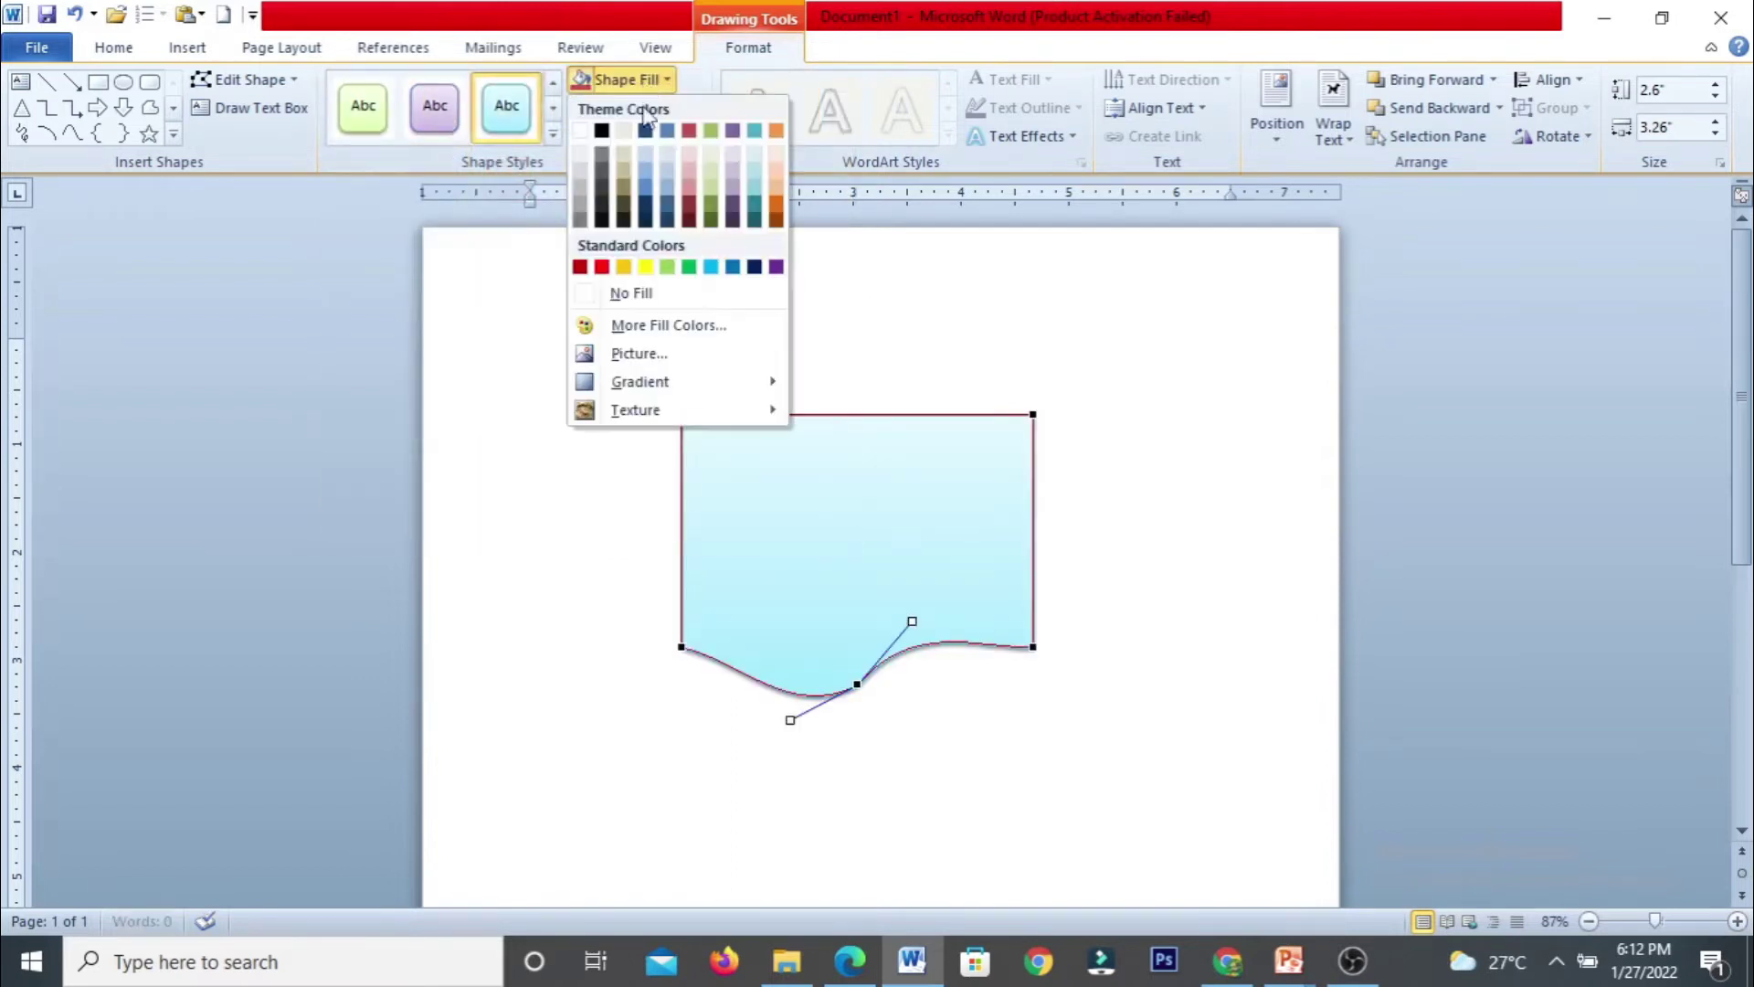
click(635, 357)
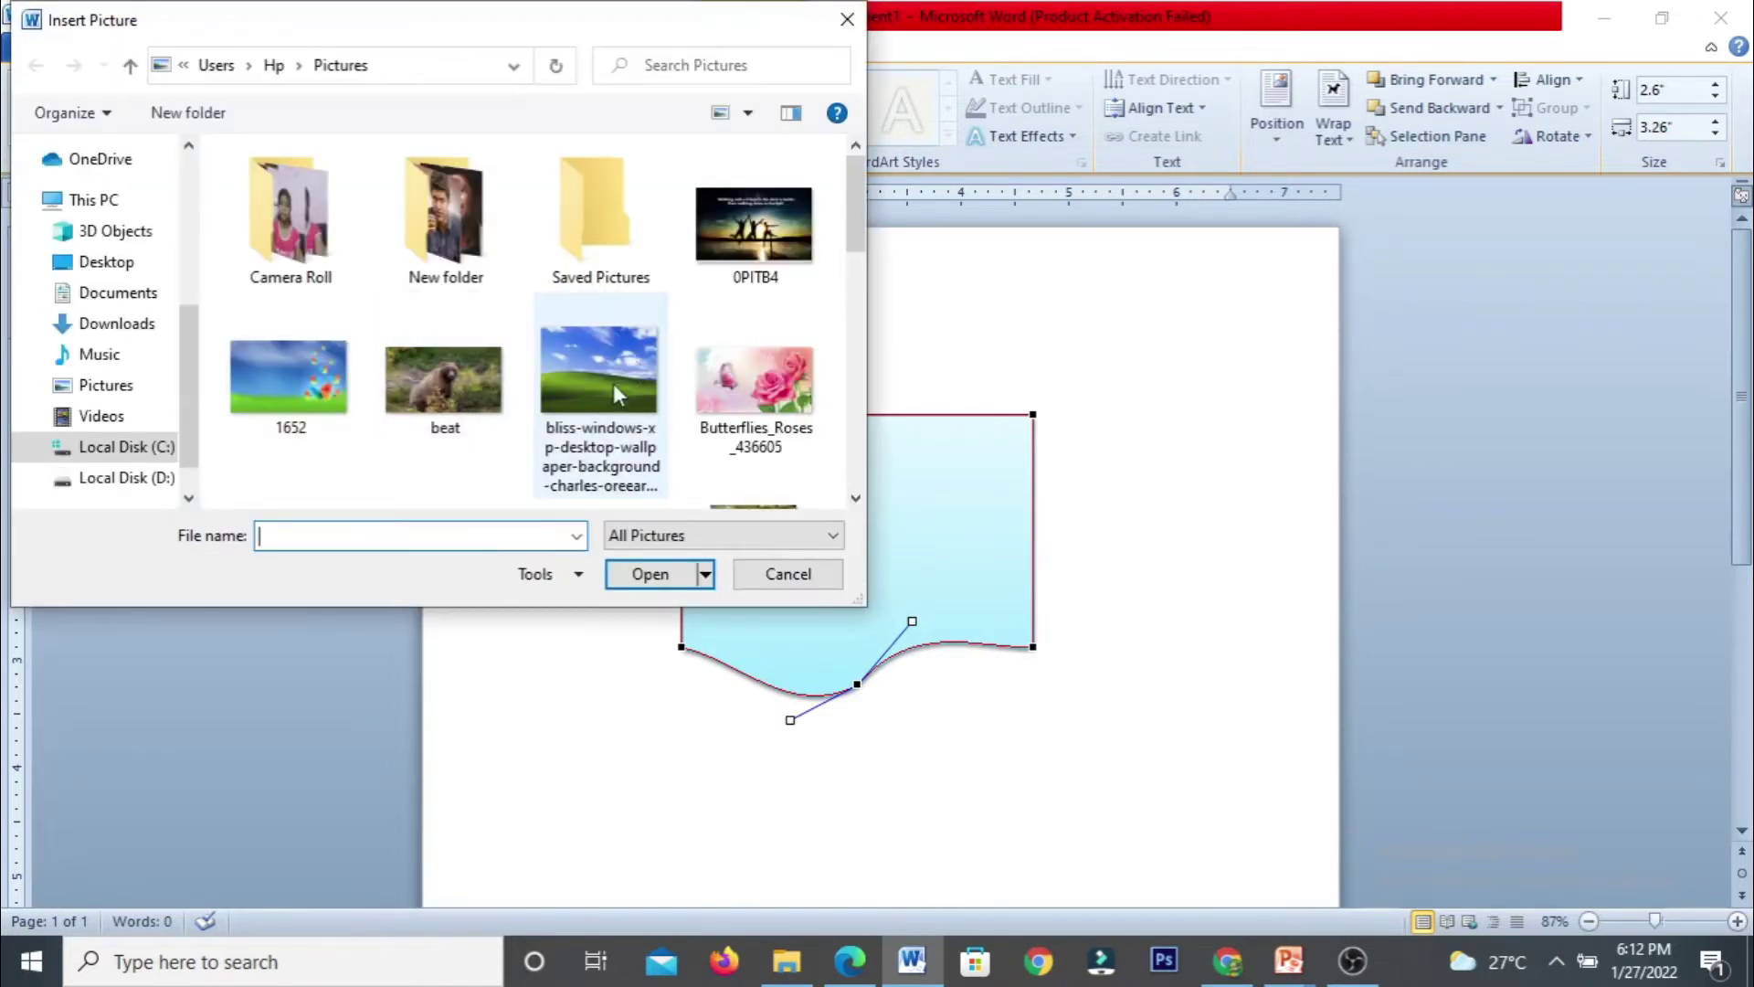
double_click(574, 376)
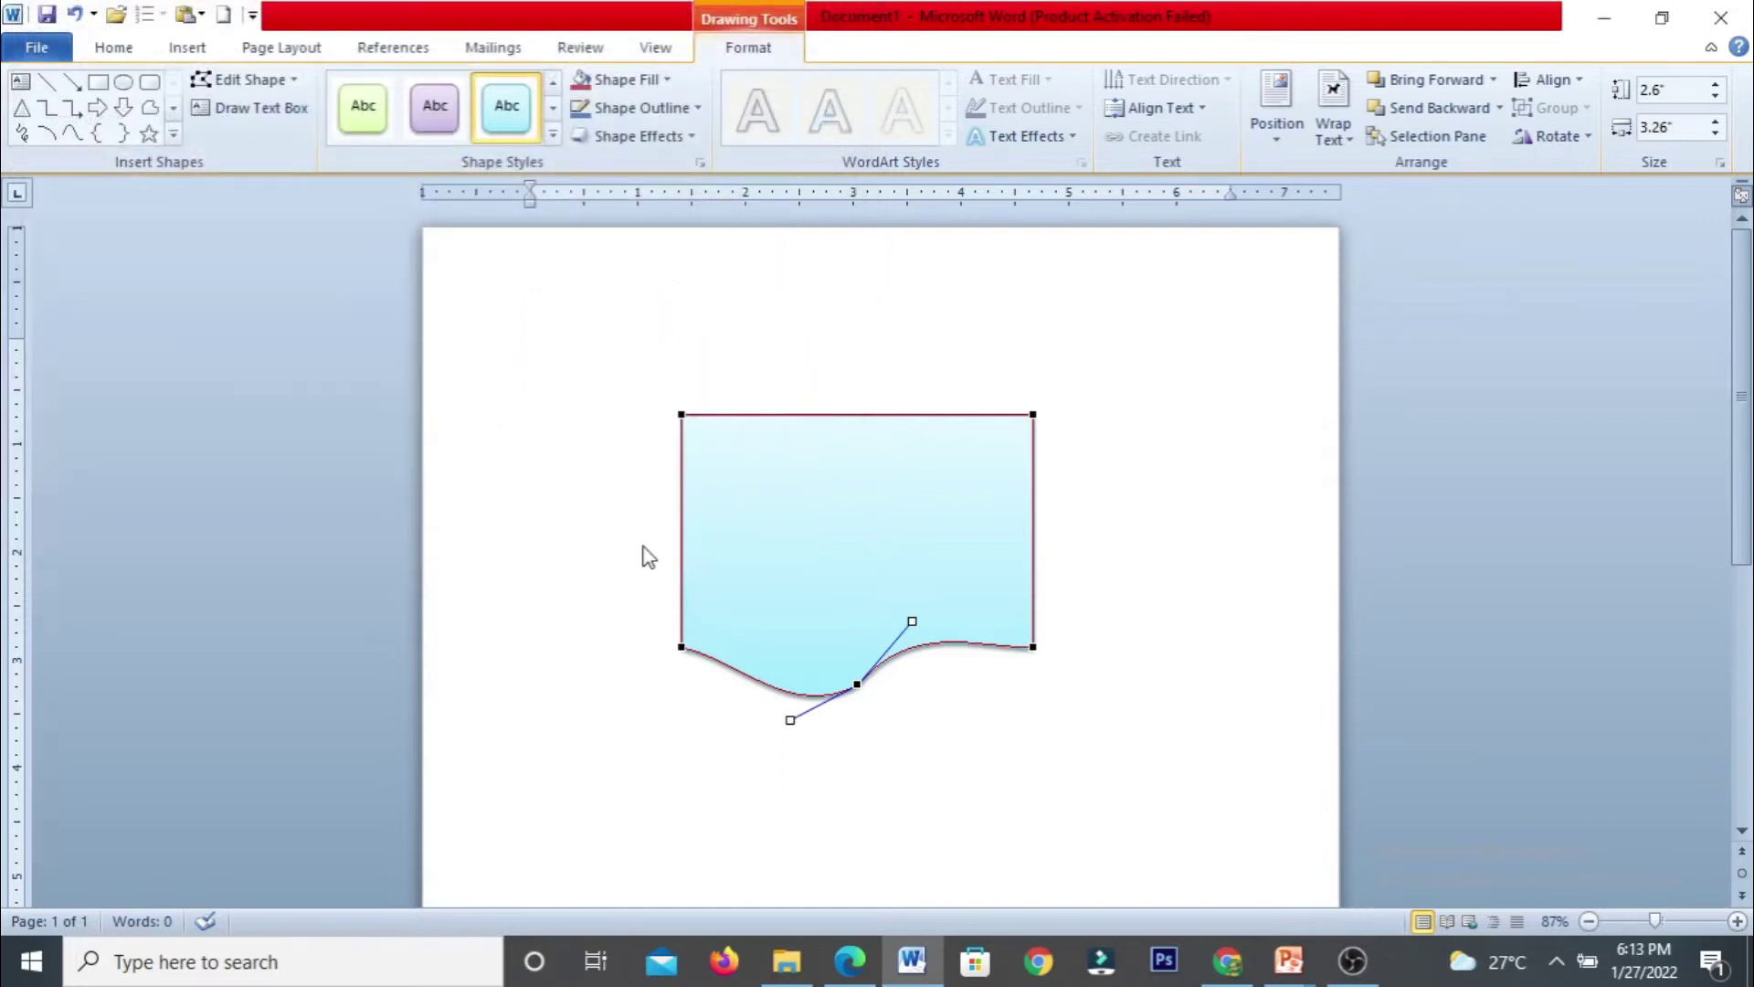
Fill the shape with the brown crumpled paper texture.
click(649, 82)
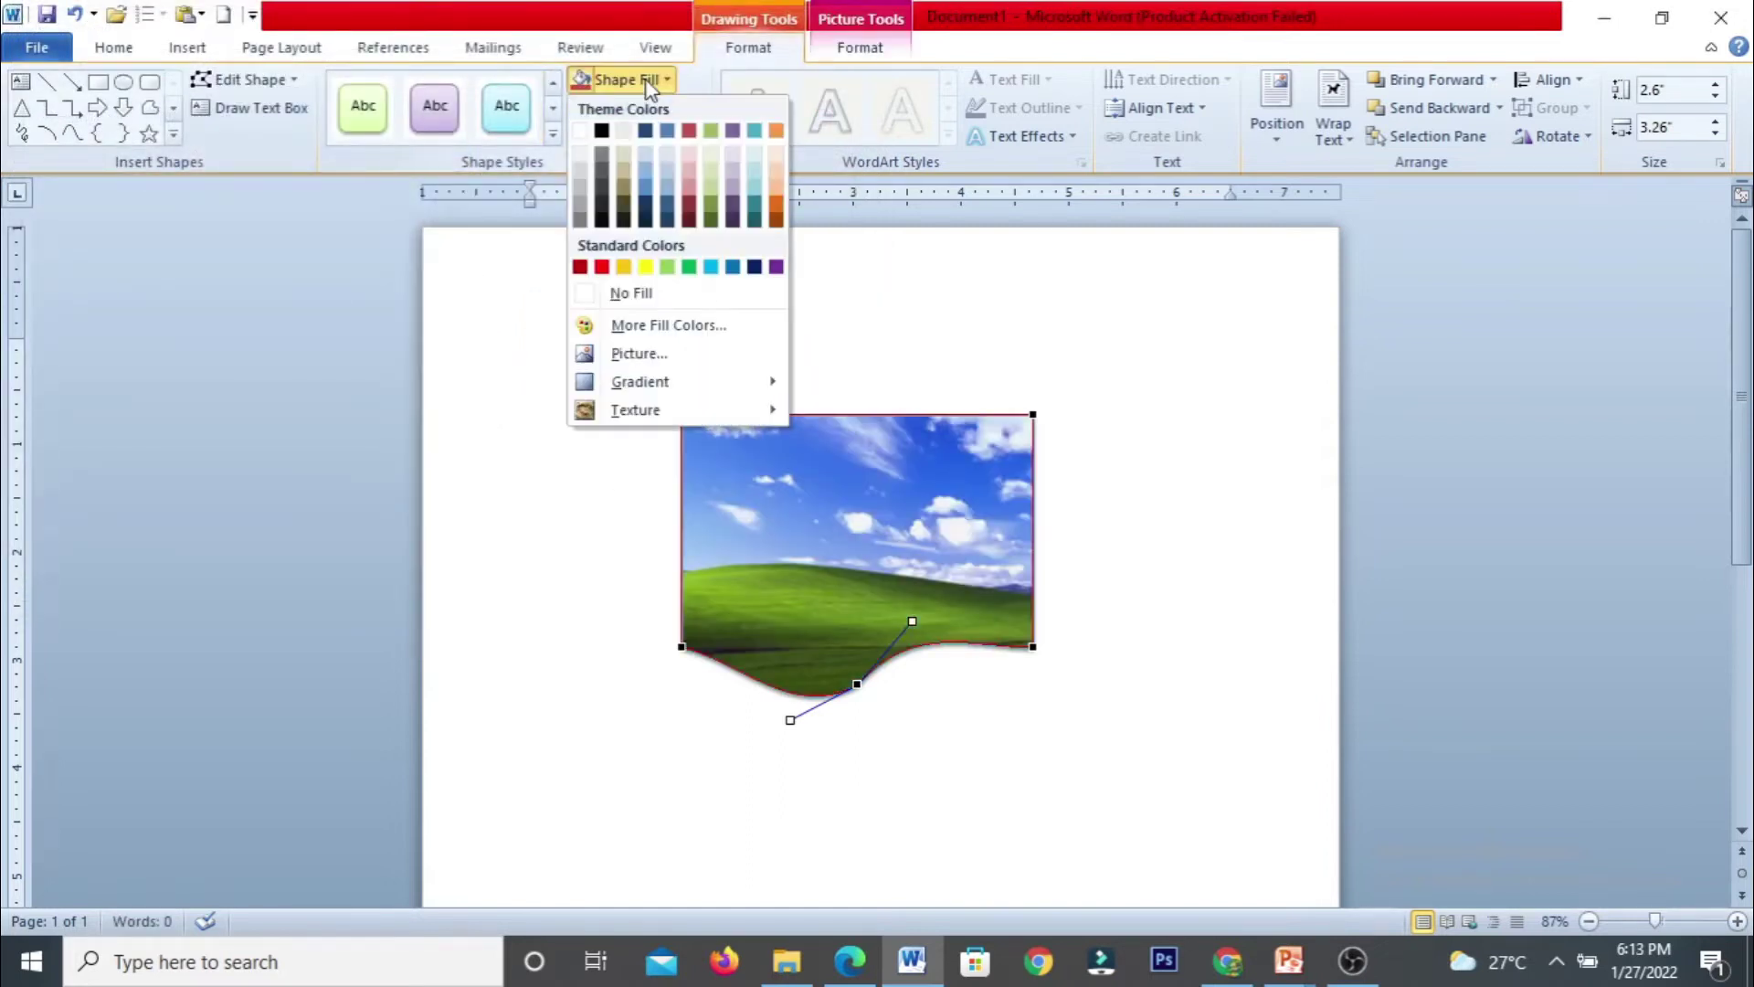
mouse_move(680, 384)
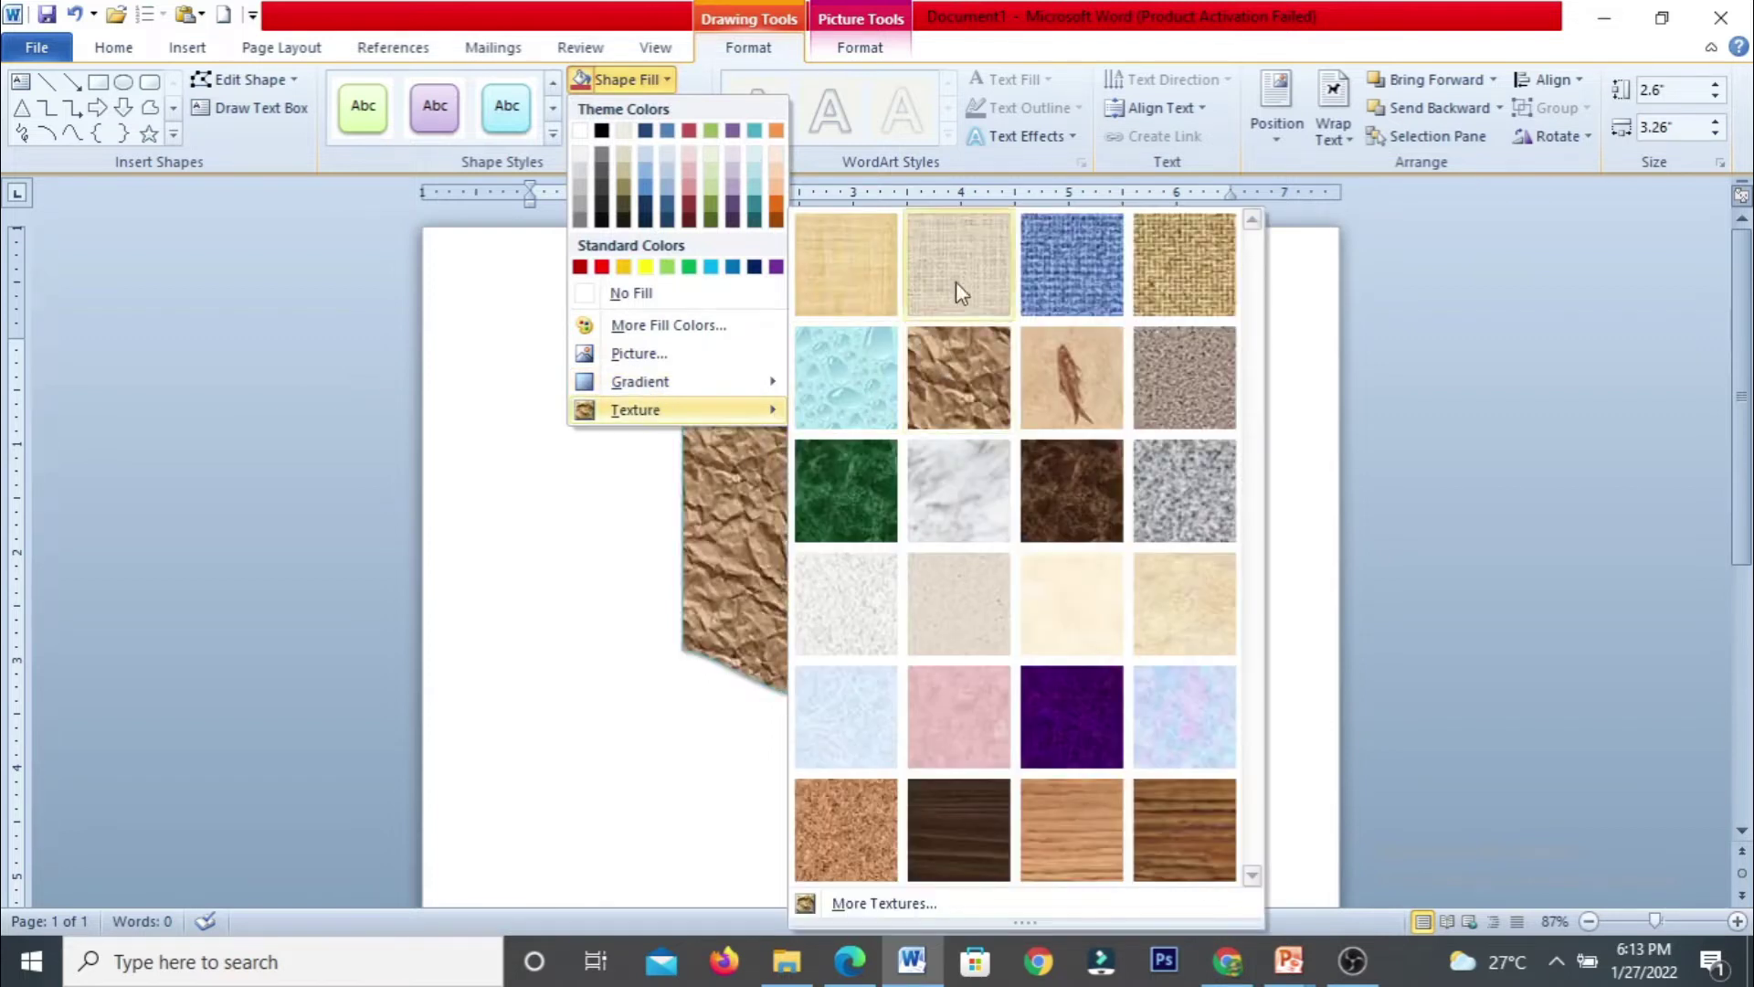
click(956, 364)
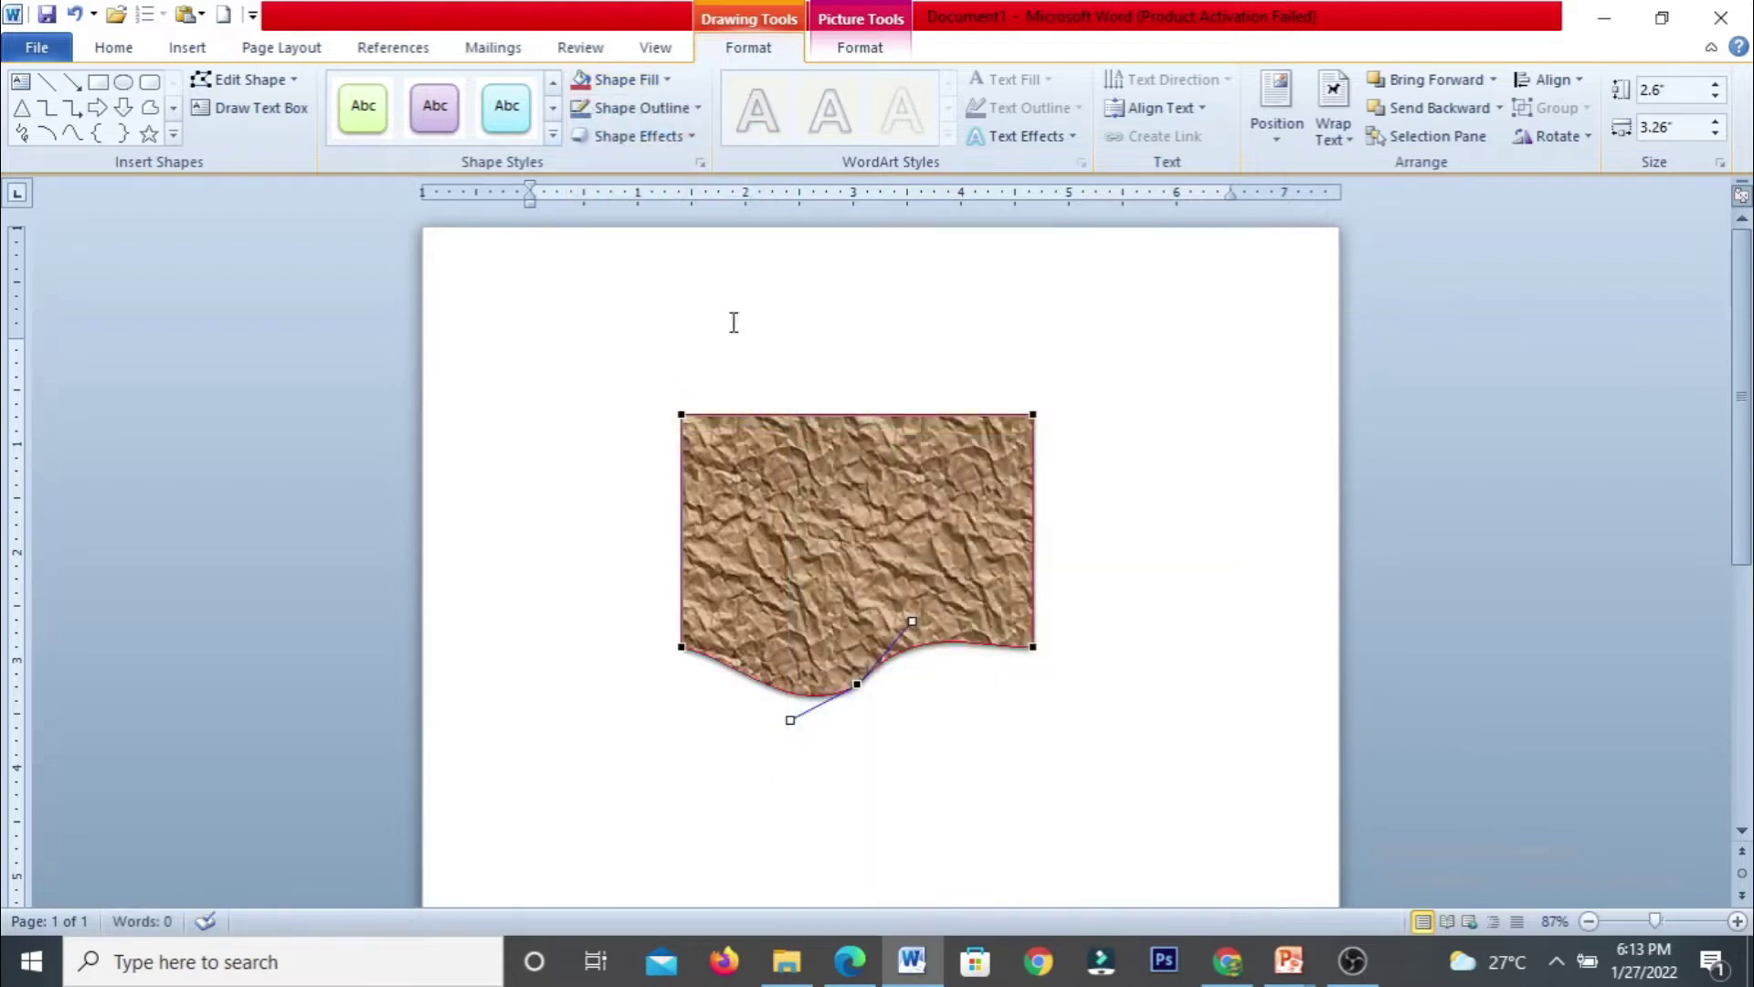
Format the shape's outline as standard red with a 4½ pt weight and a solid line style.
click(694, 109)
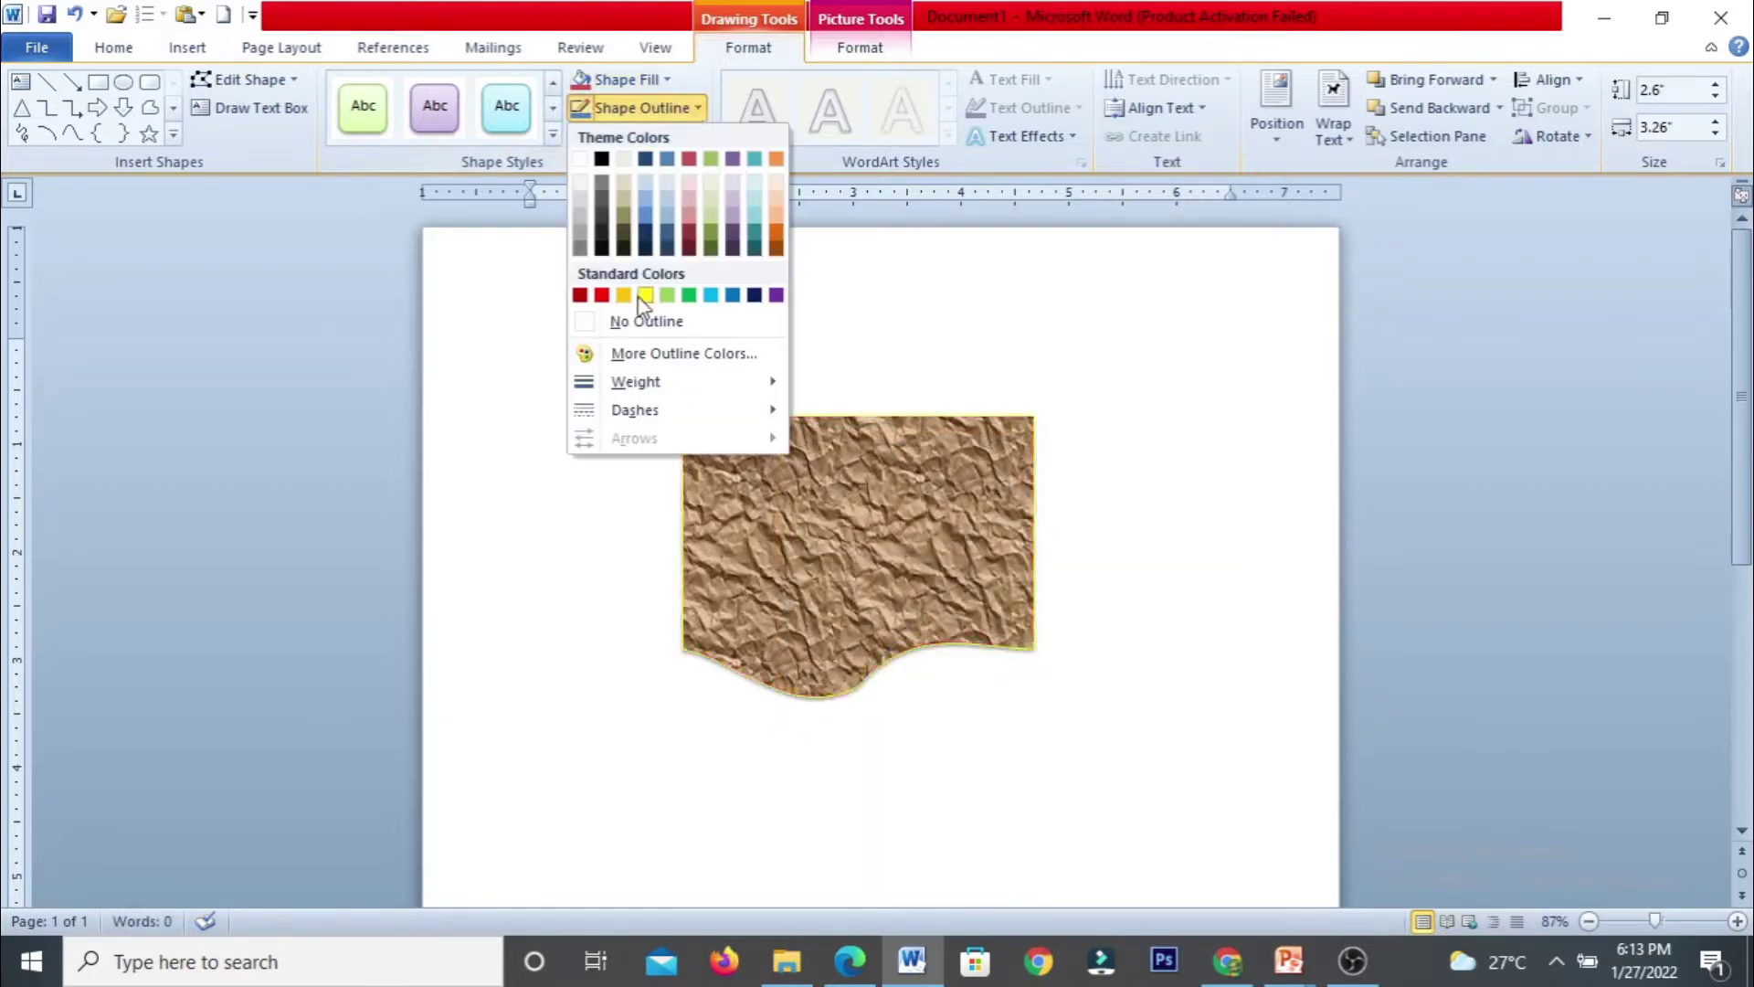
click(601, 296)
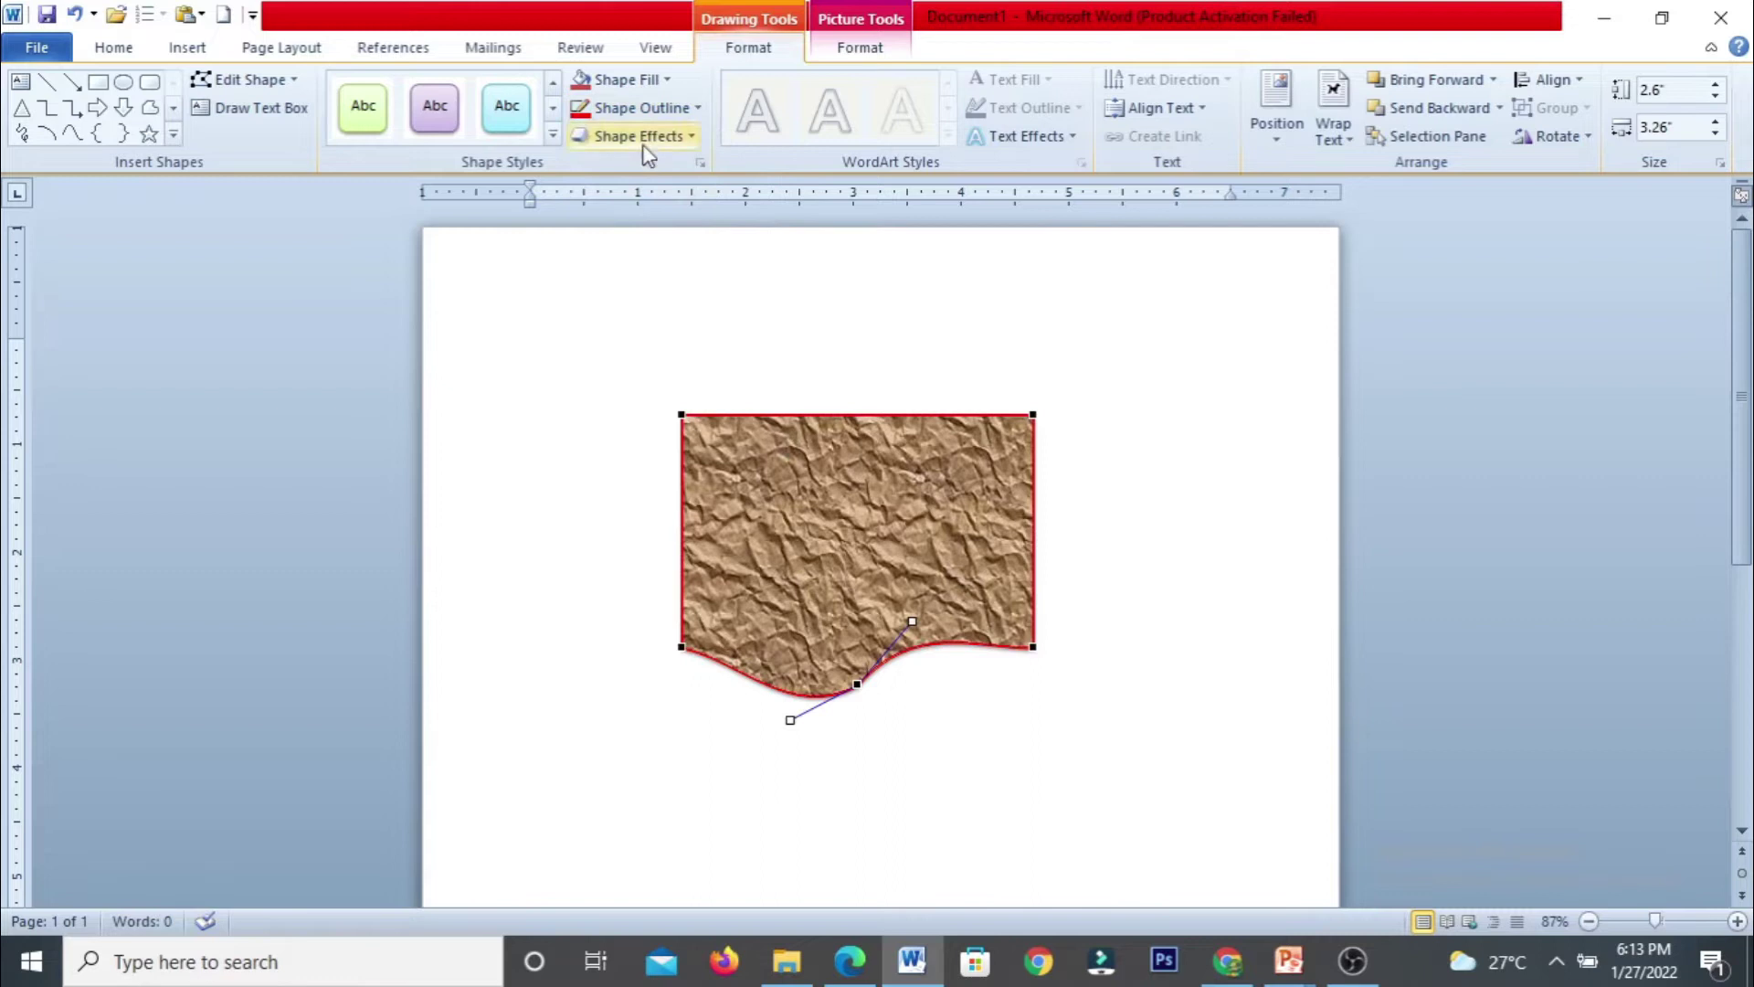
click(668, 109)
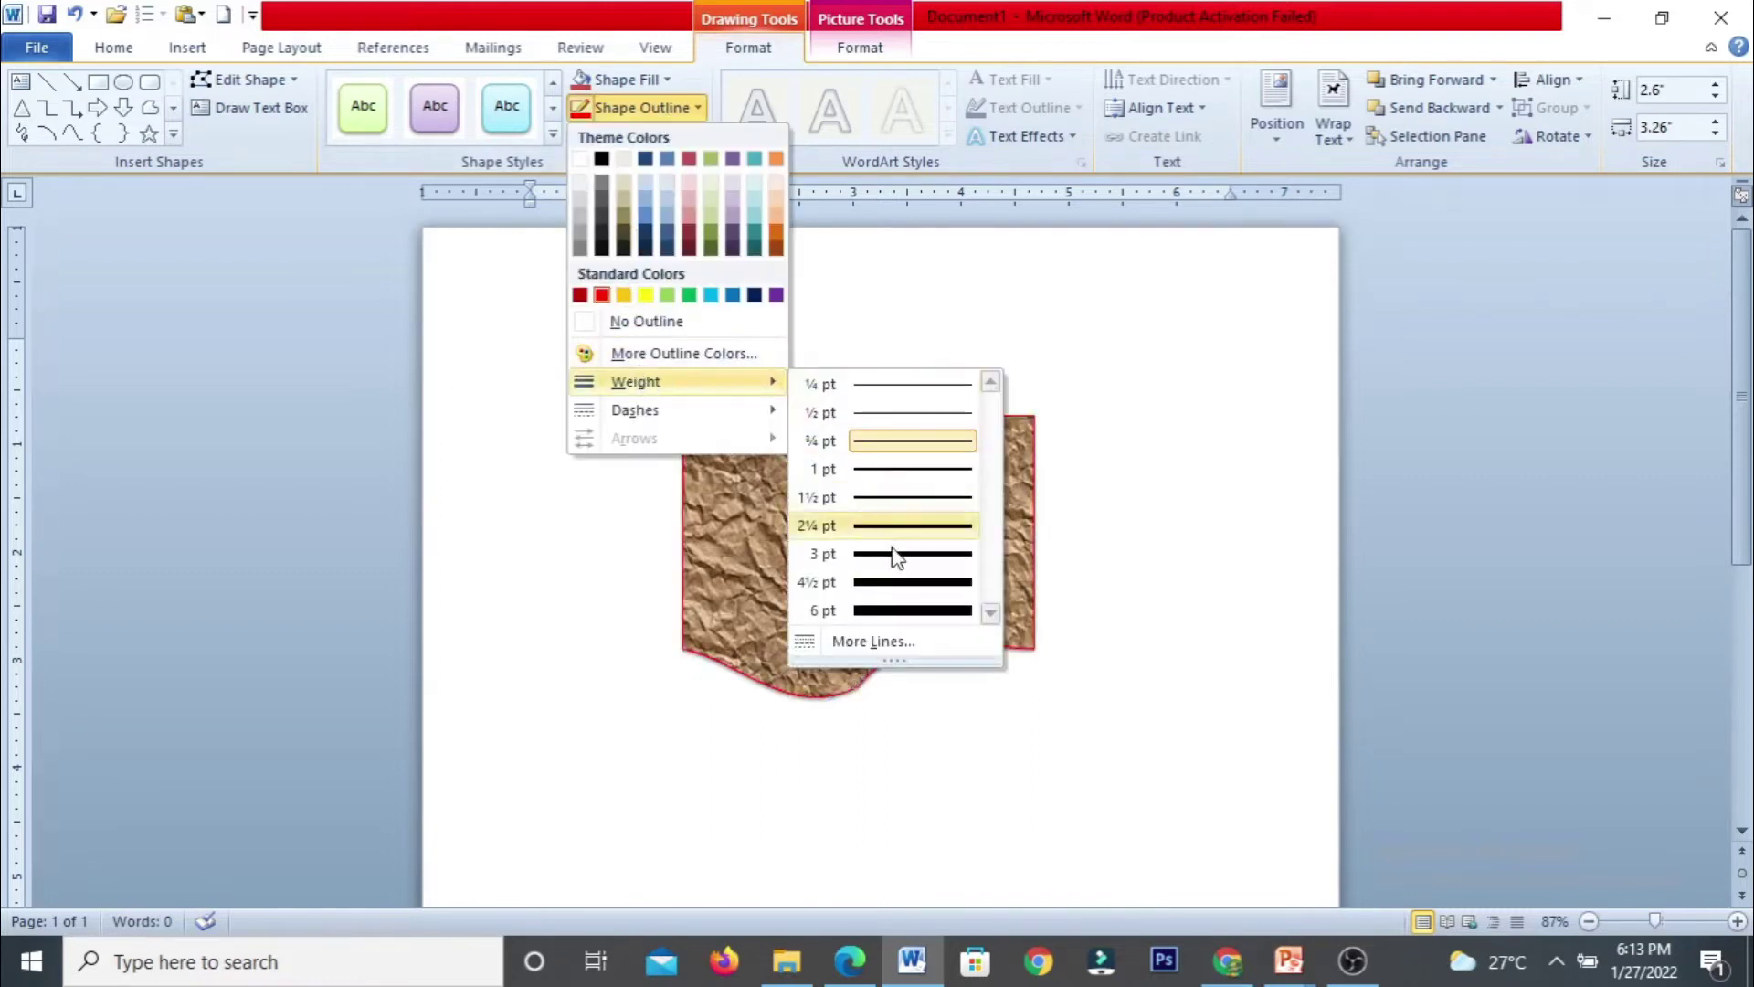
click(886, 583)
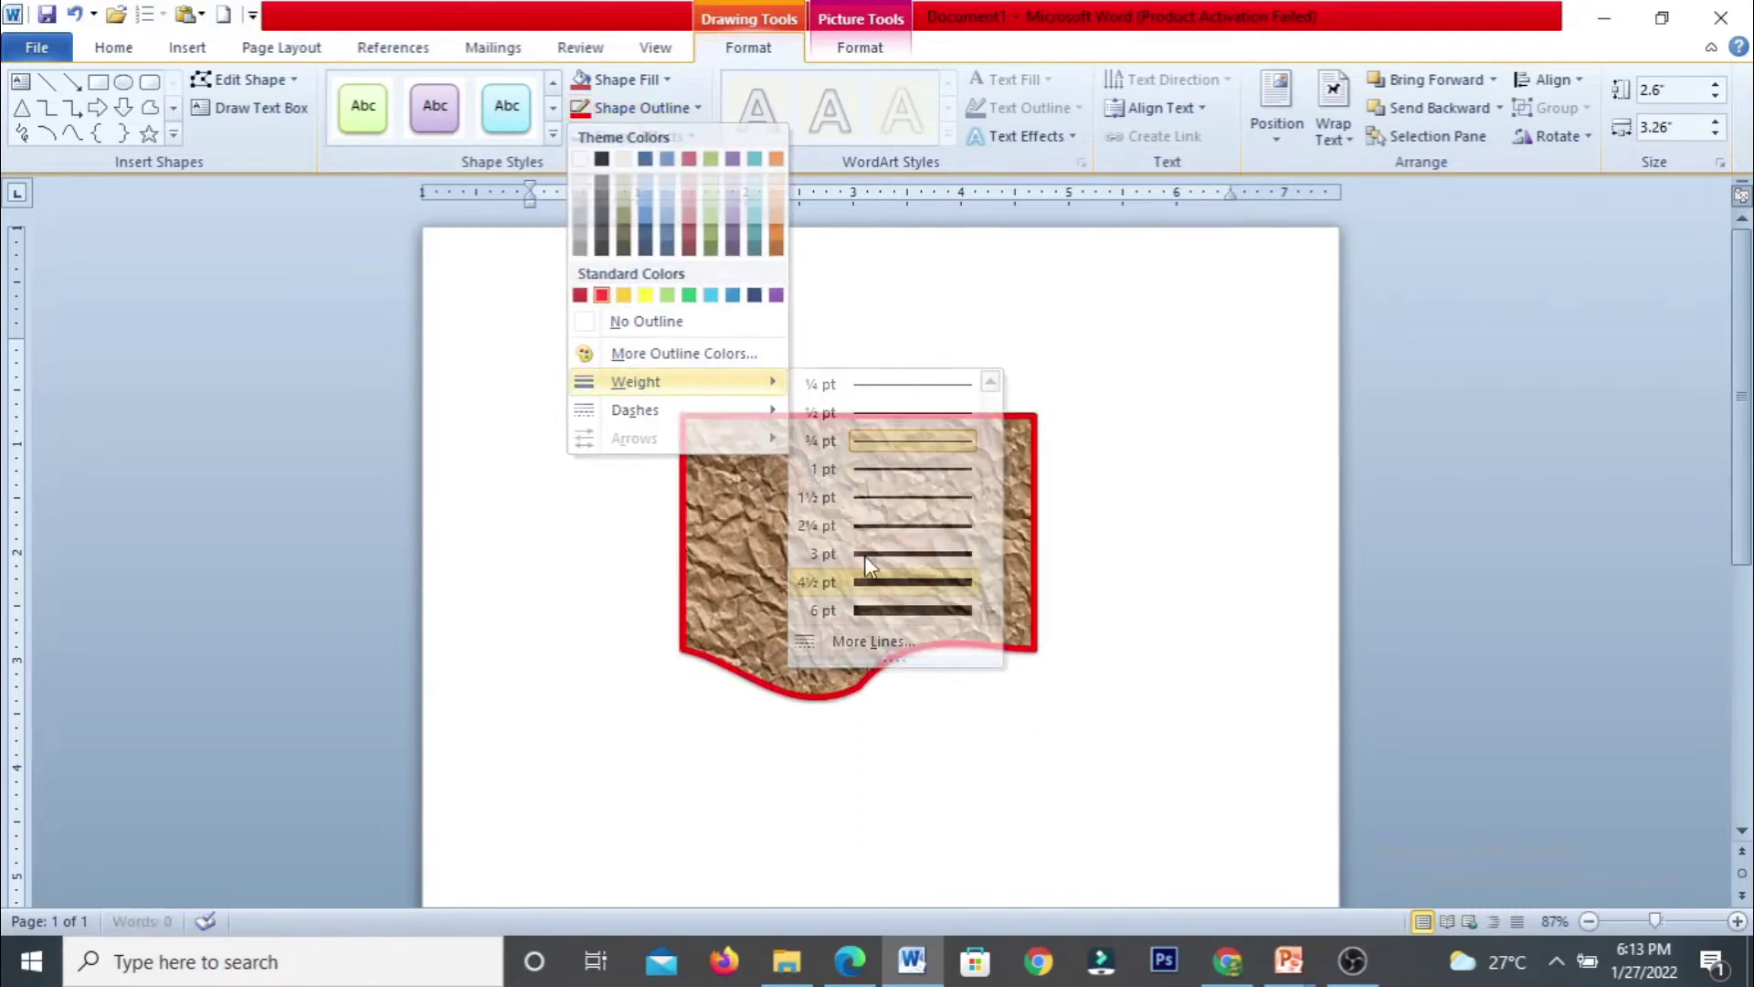
click(697, 110)
mouse_move(696, 420)
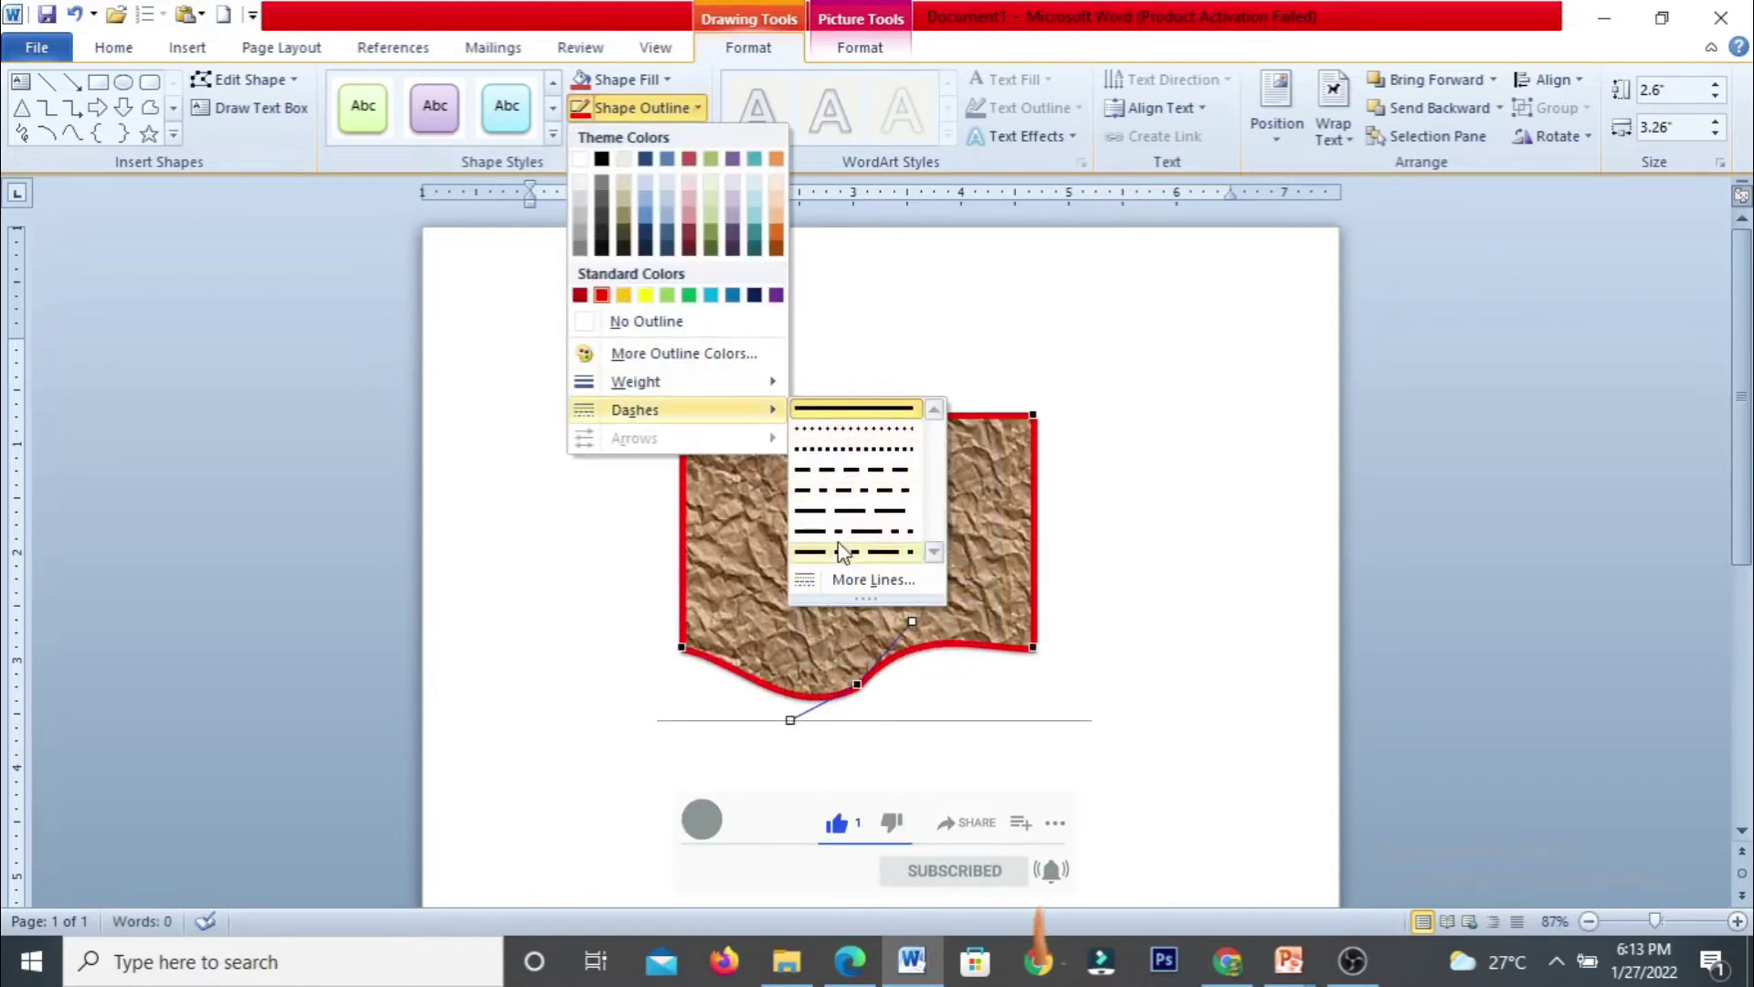
click(842, 413)
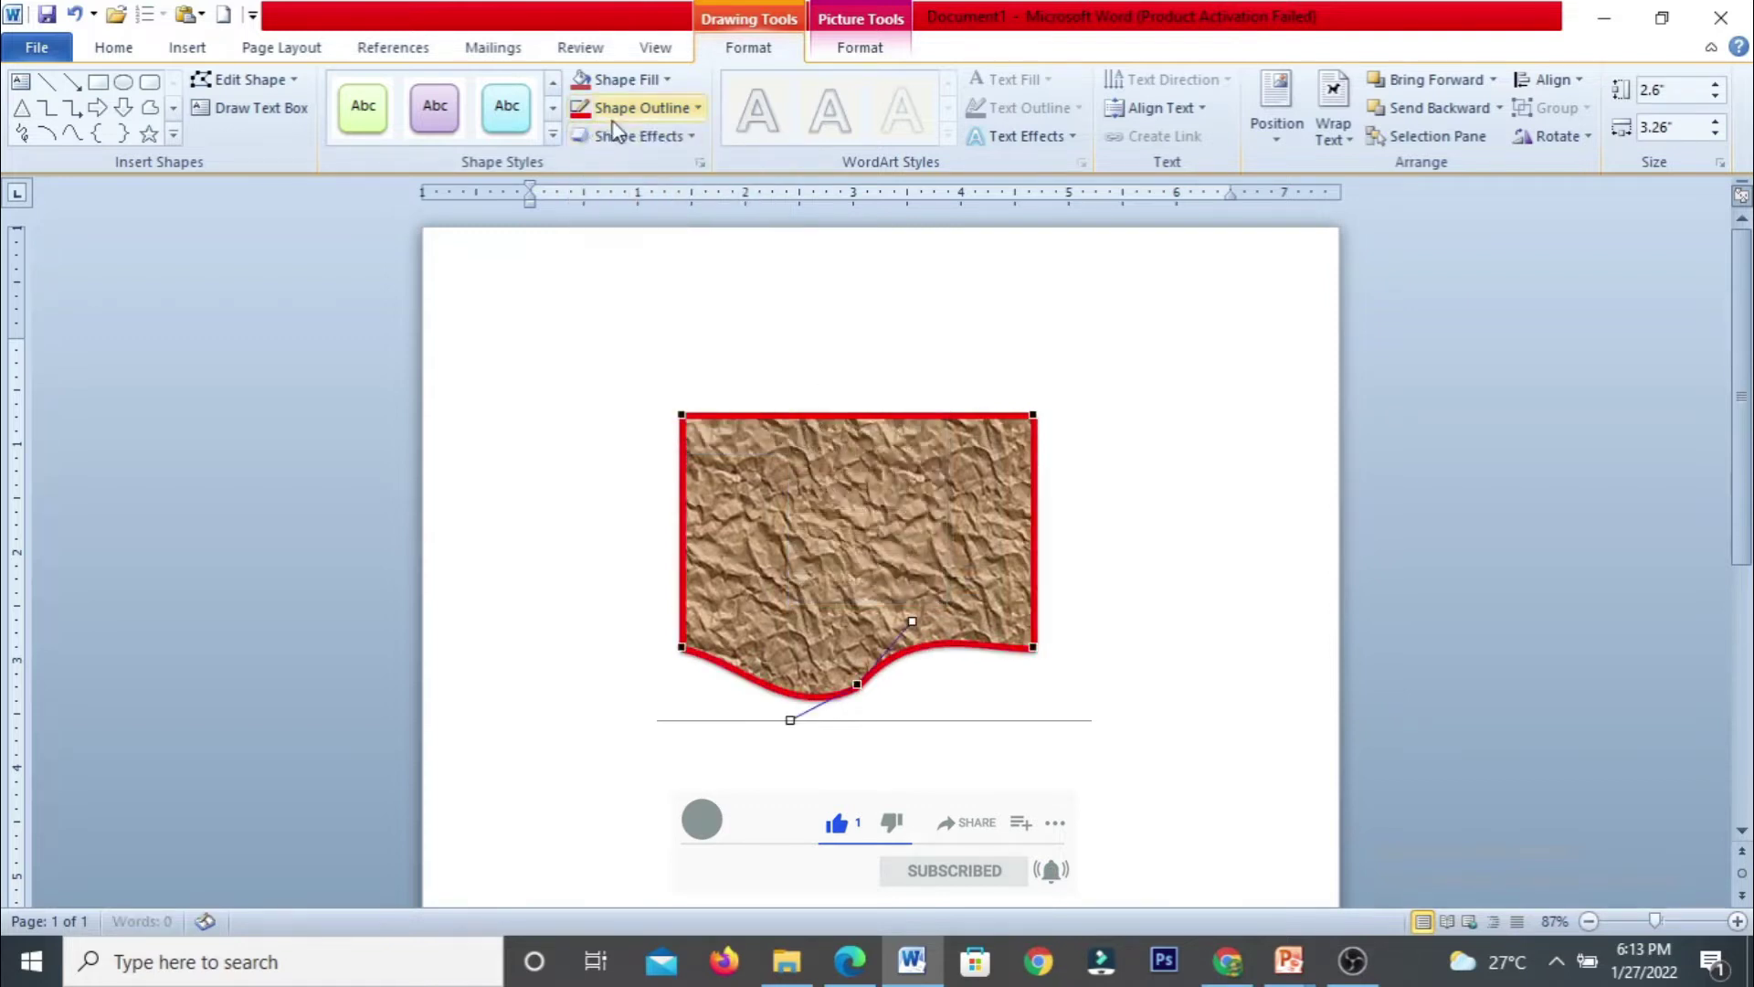
Apply the red glow variation with the widest 18 pt size to the shape.
click(628, 137)
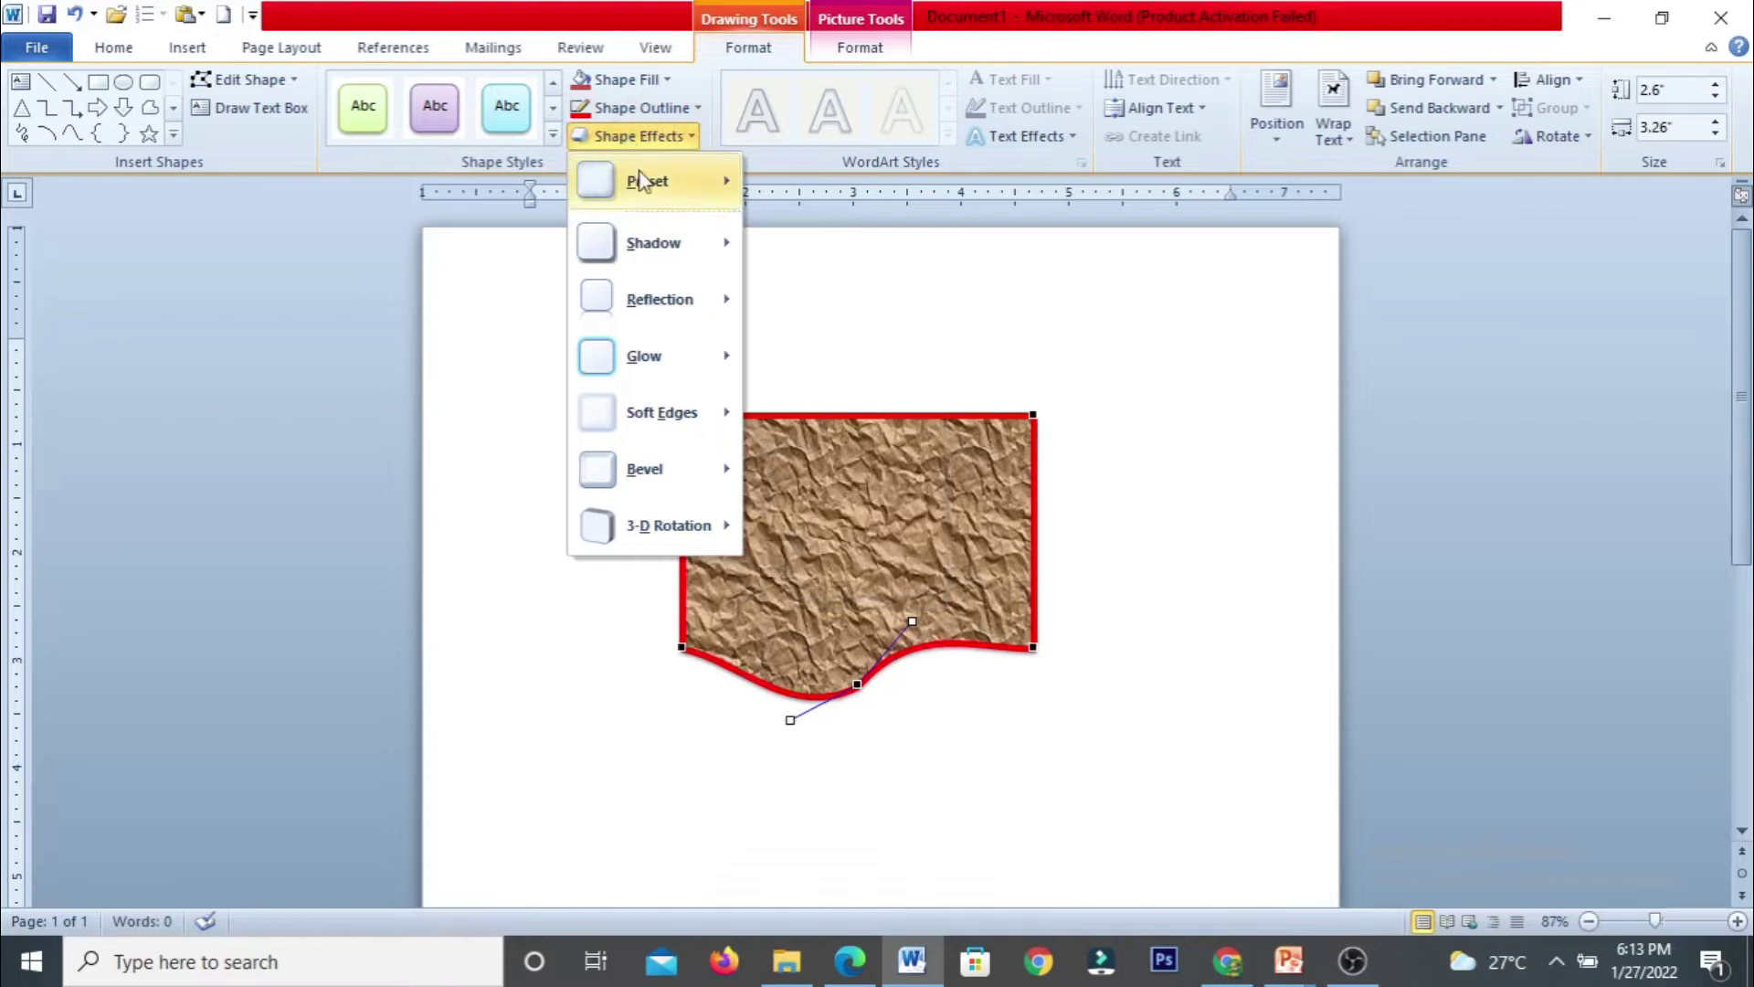
mouse_move(646, 188)
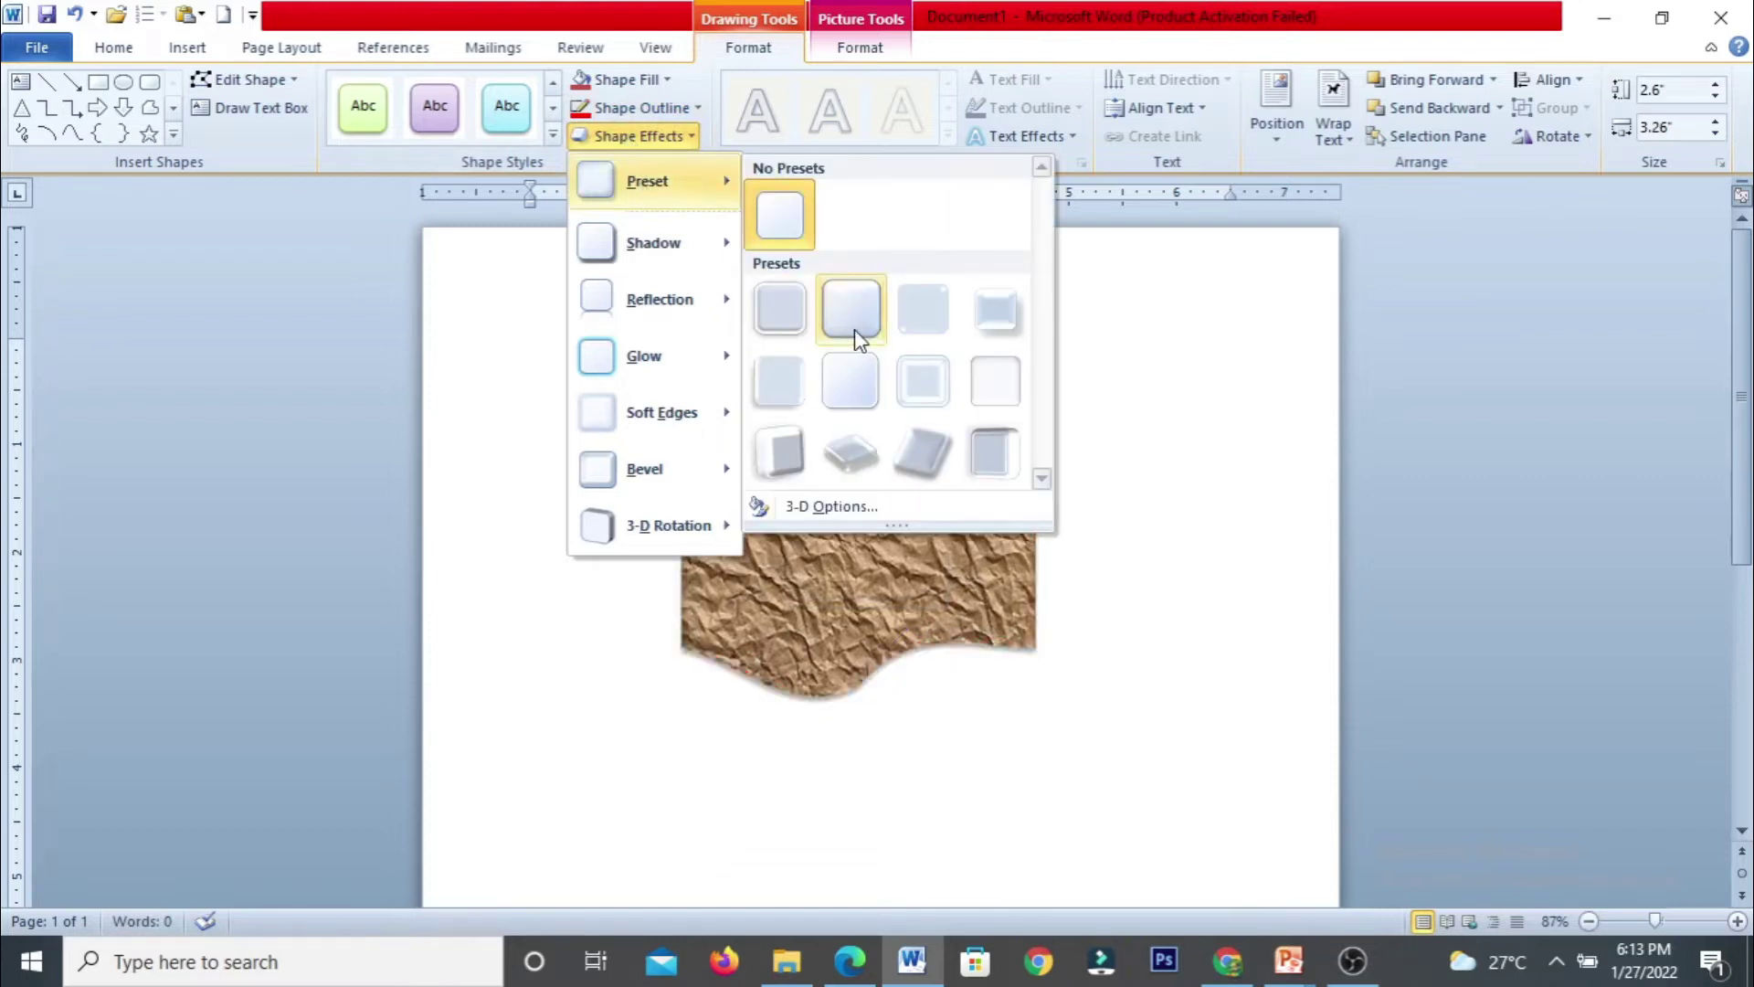
mouse_move(667, 256)
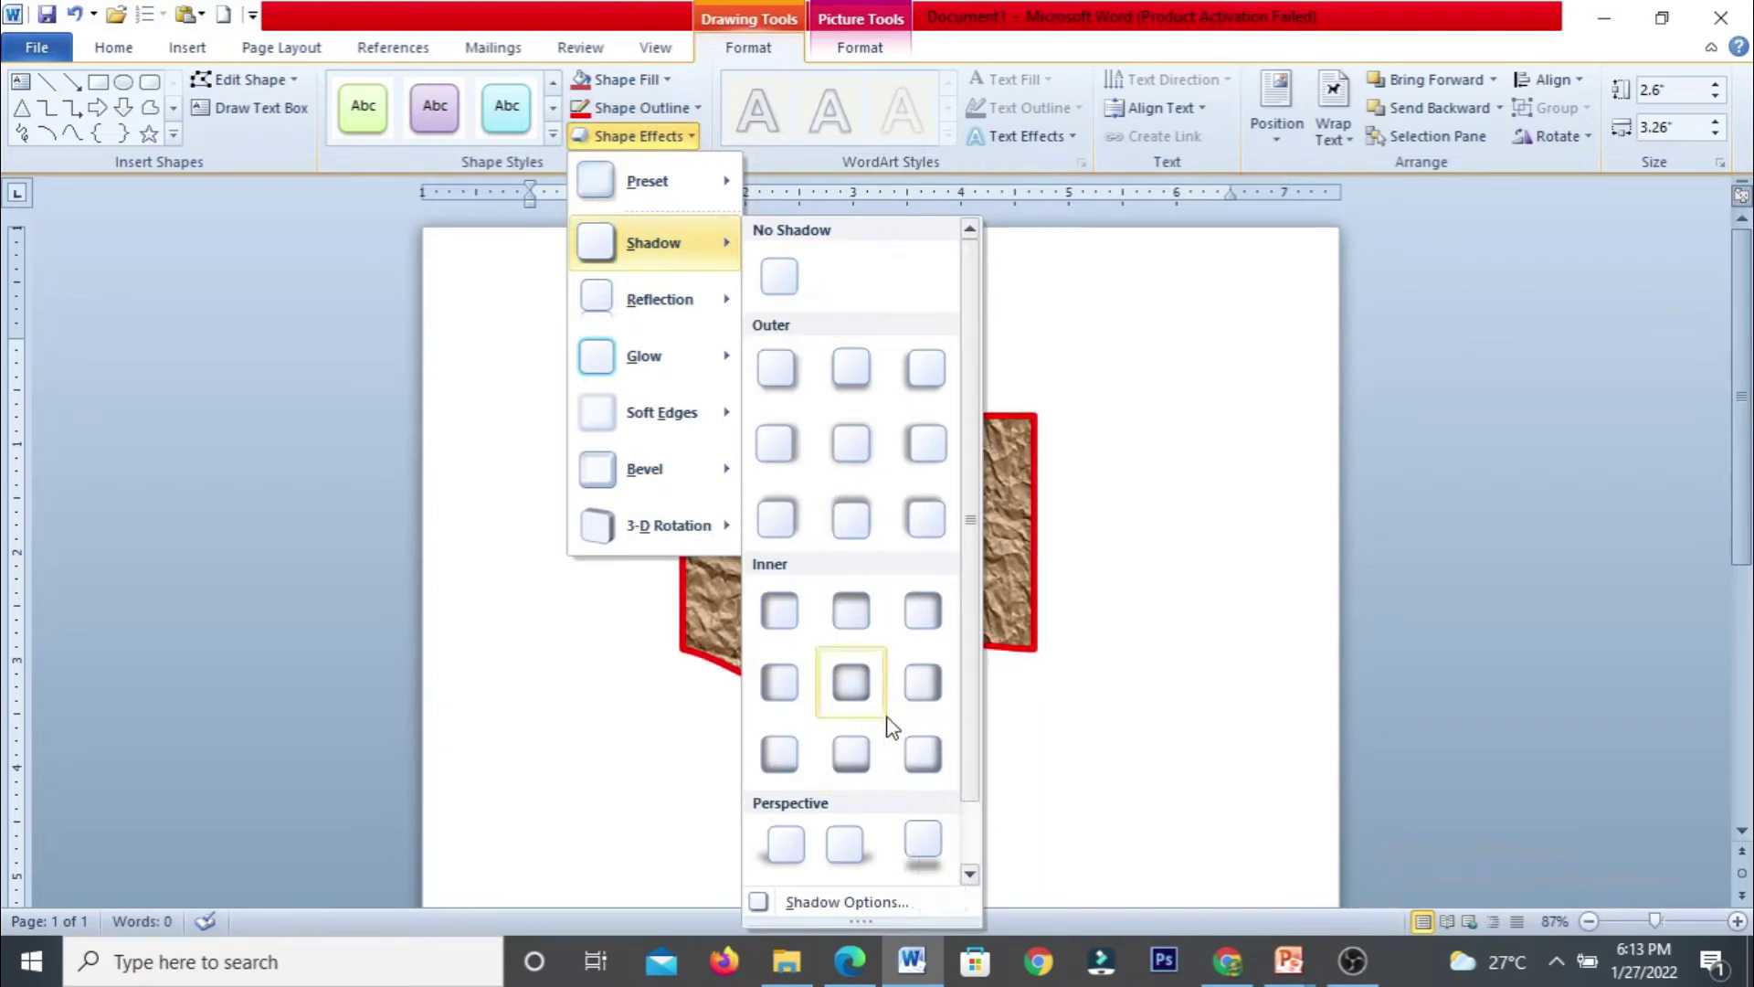
mouse_move(680, 302)
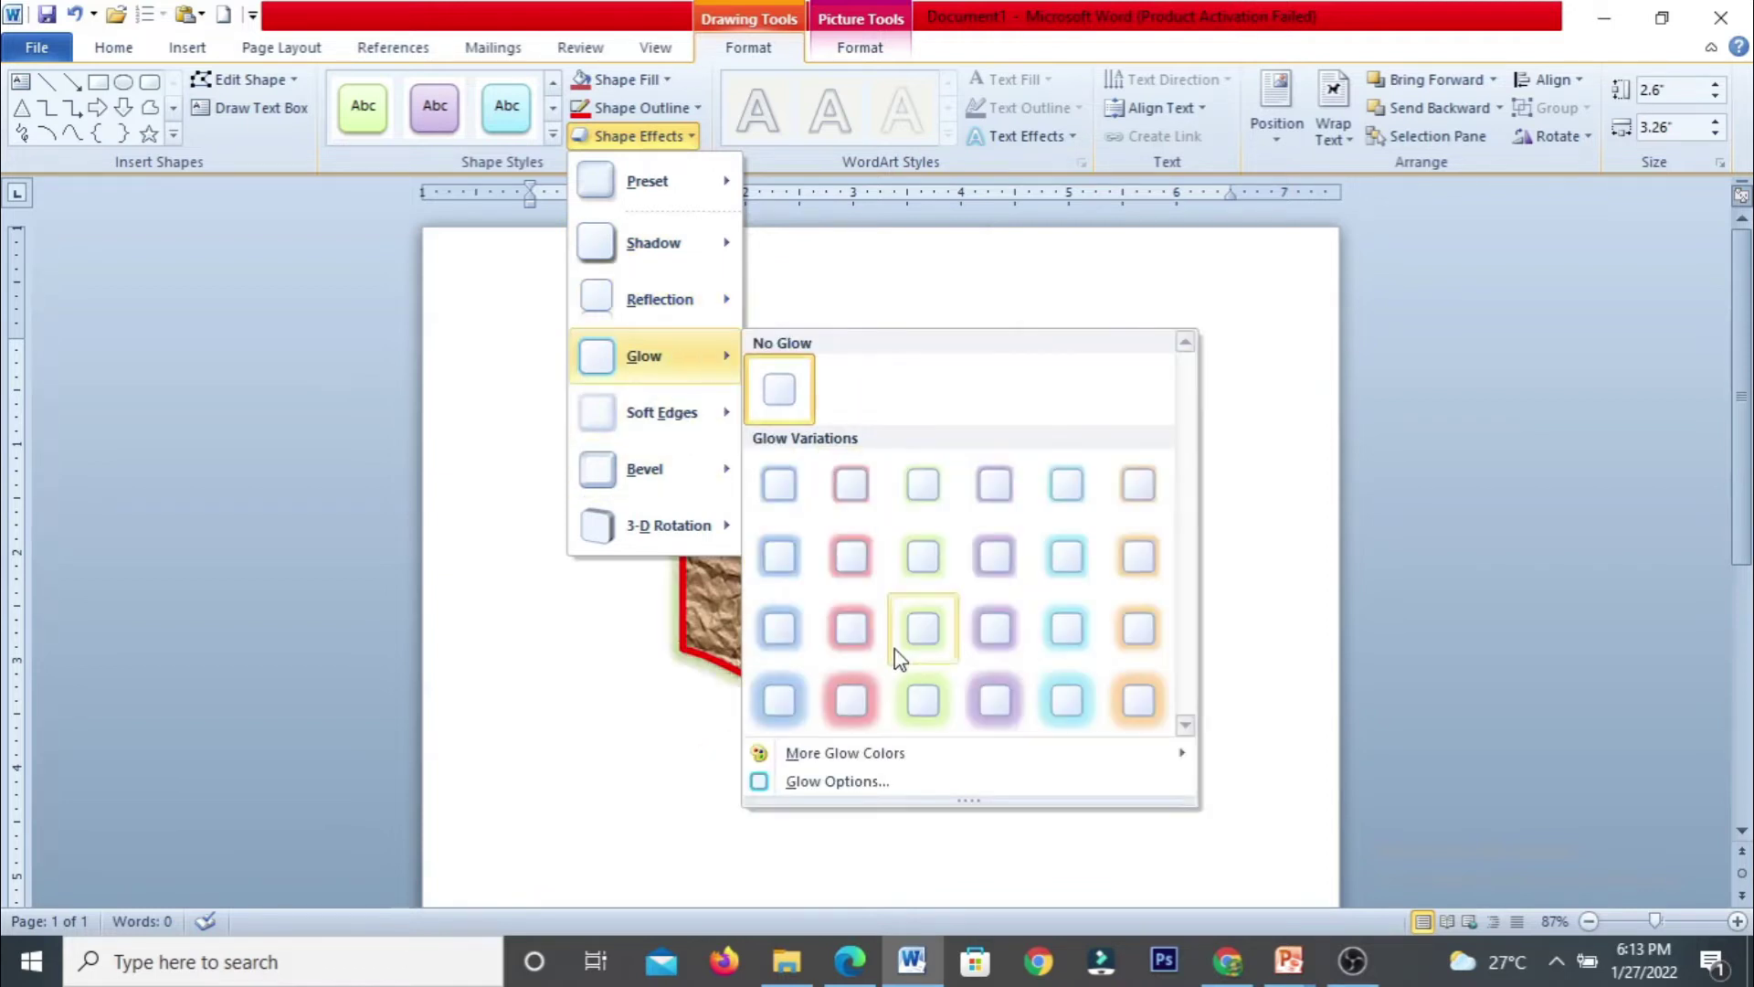
click(857, 699)
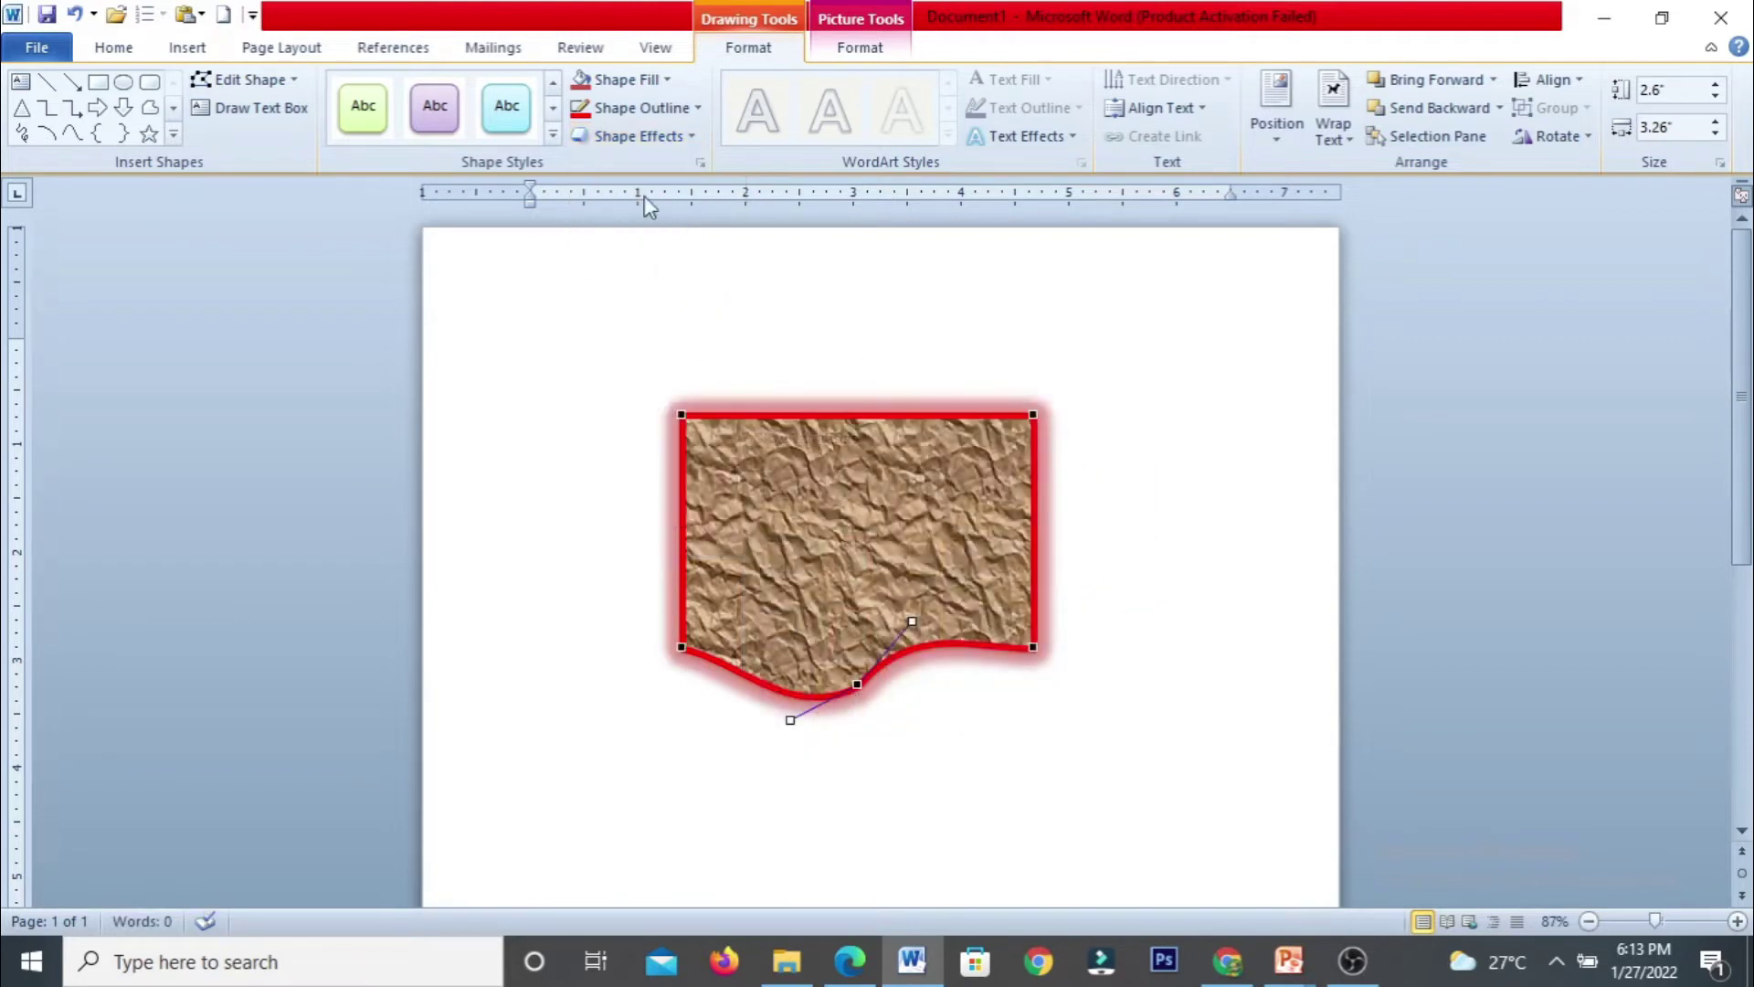
Change the shape's glow color to standard red.
click(651, 137)
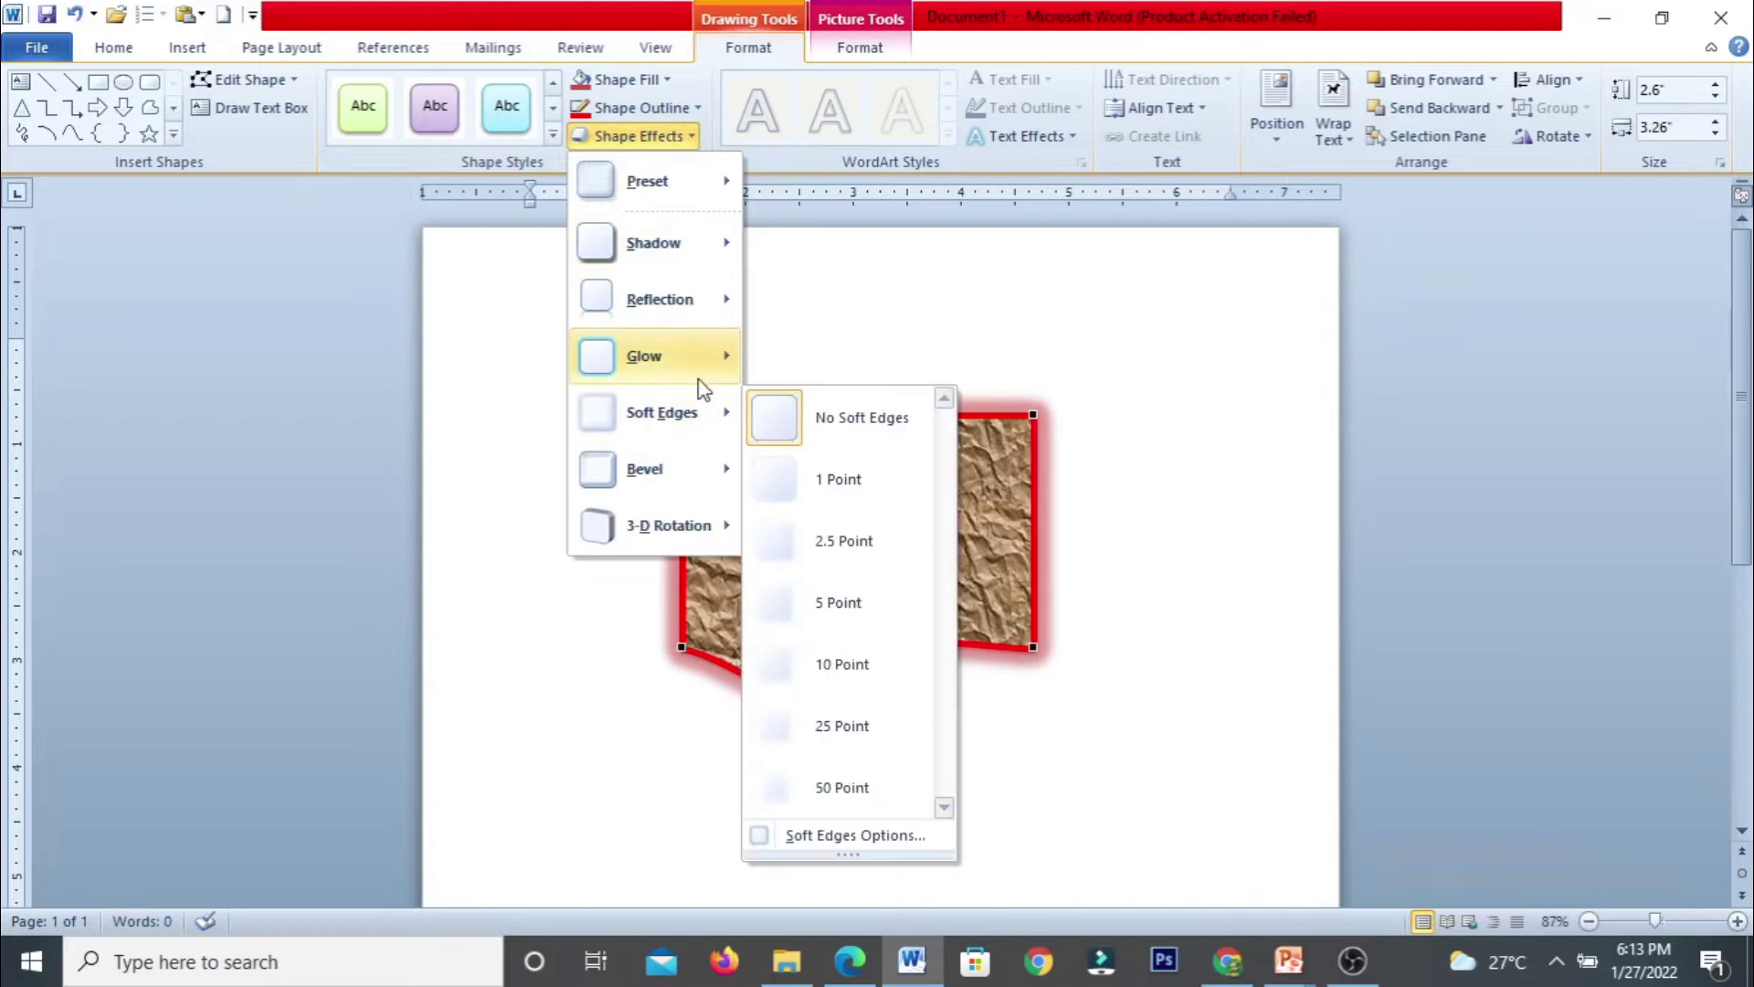
mouse_move(707, 377)
mouse_move(861, 777)
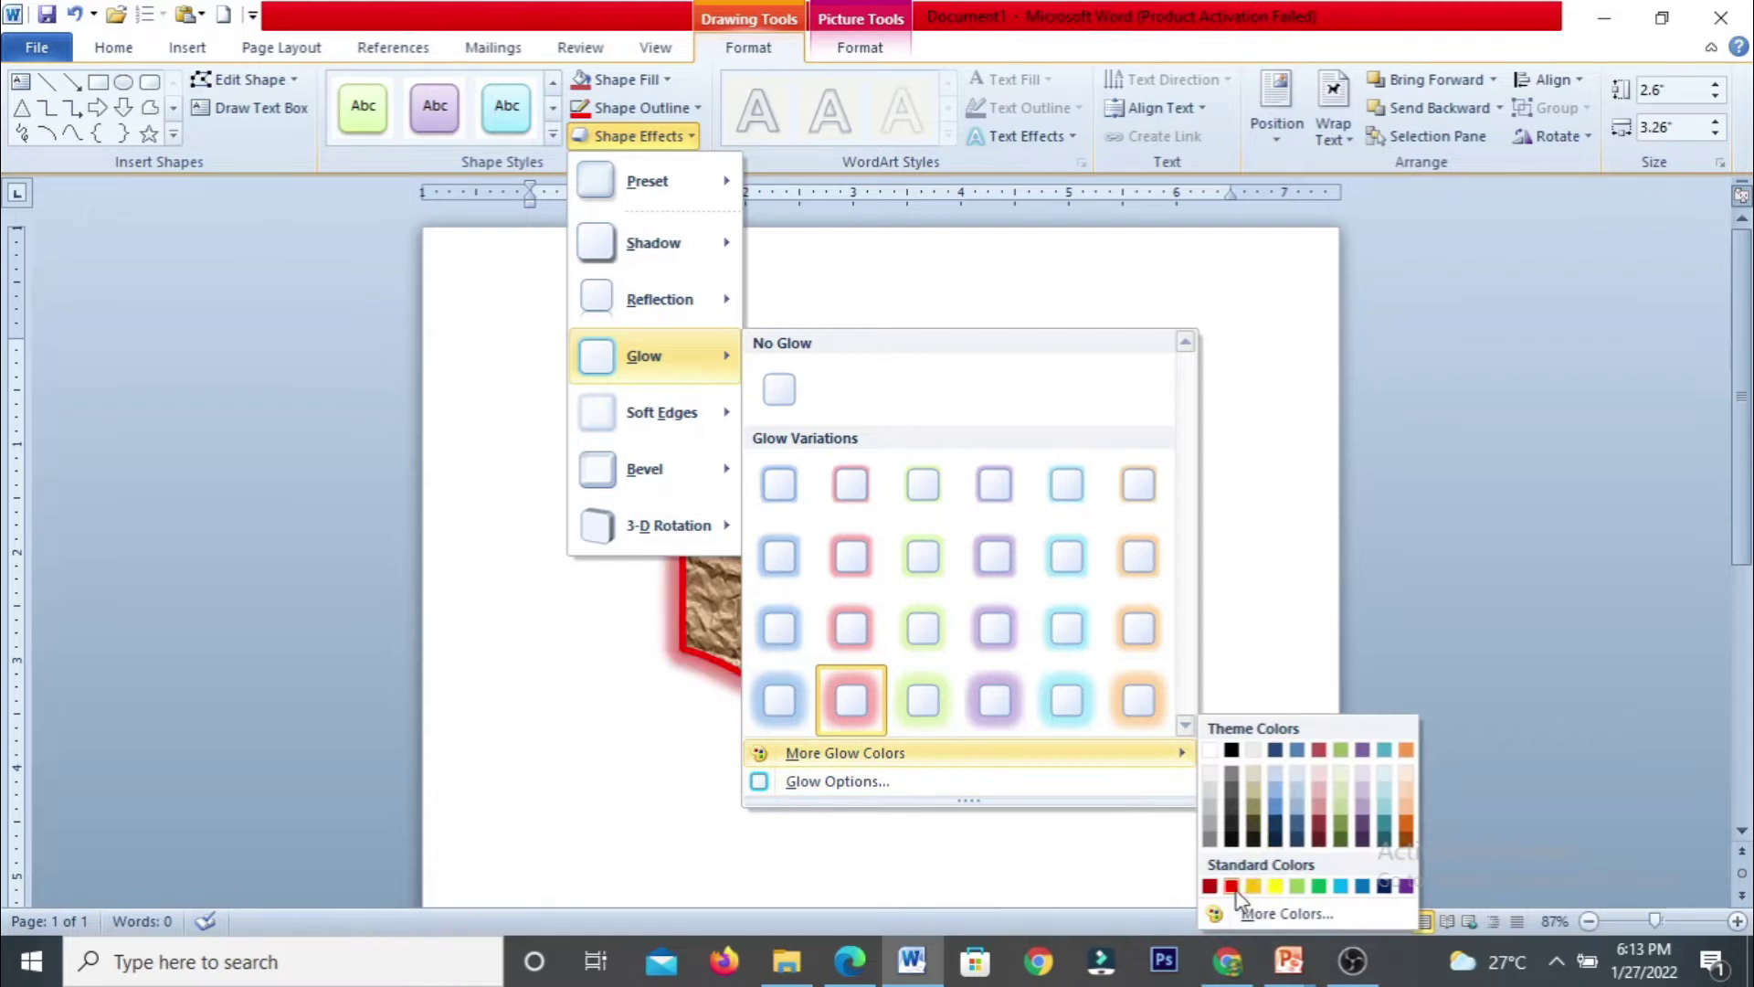
click(1232, 886)
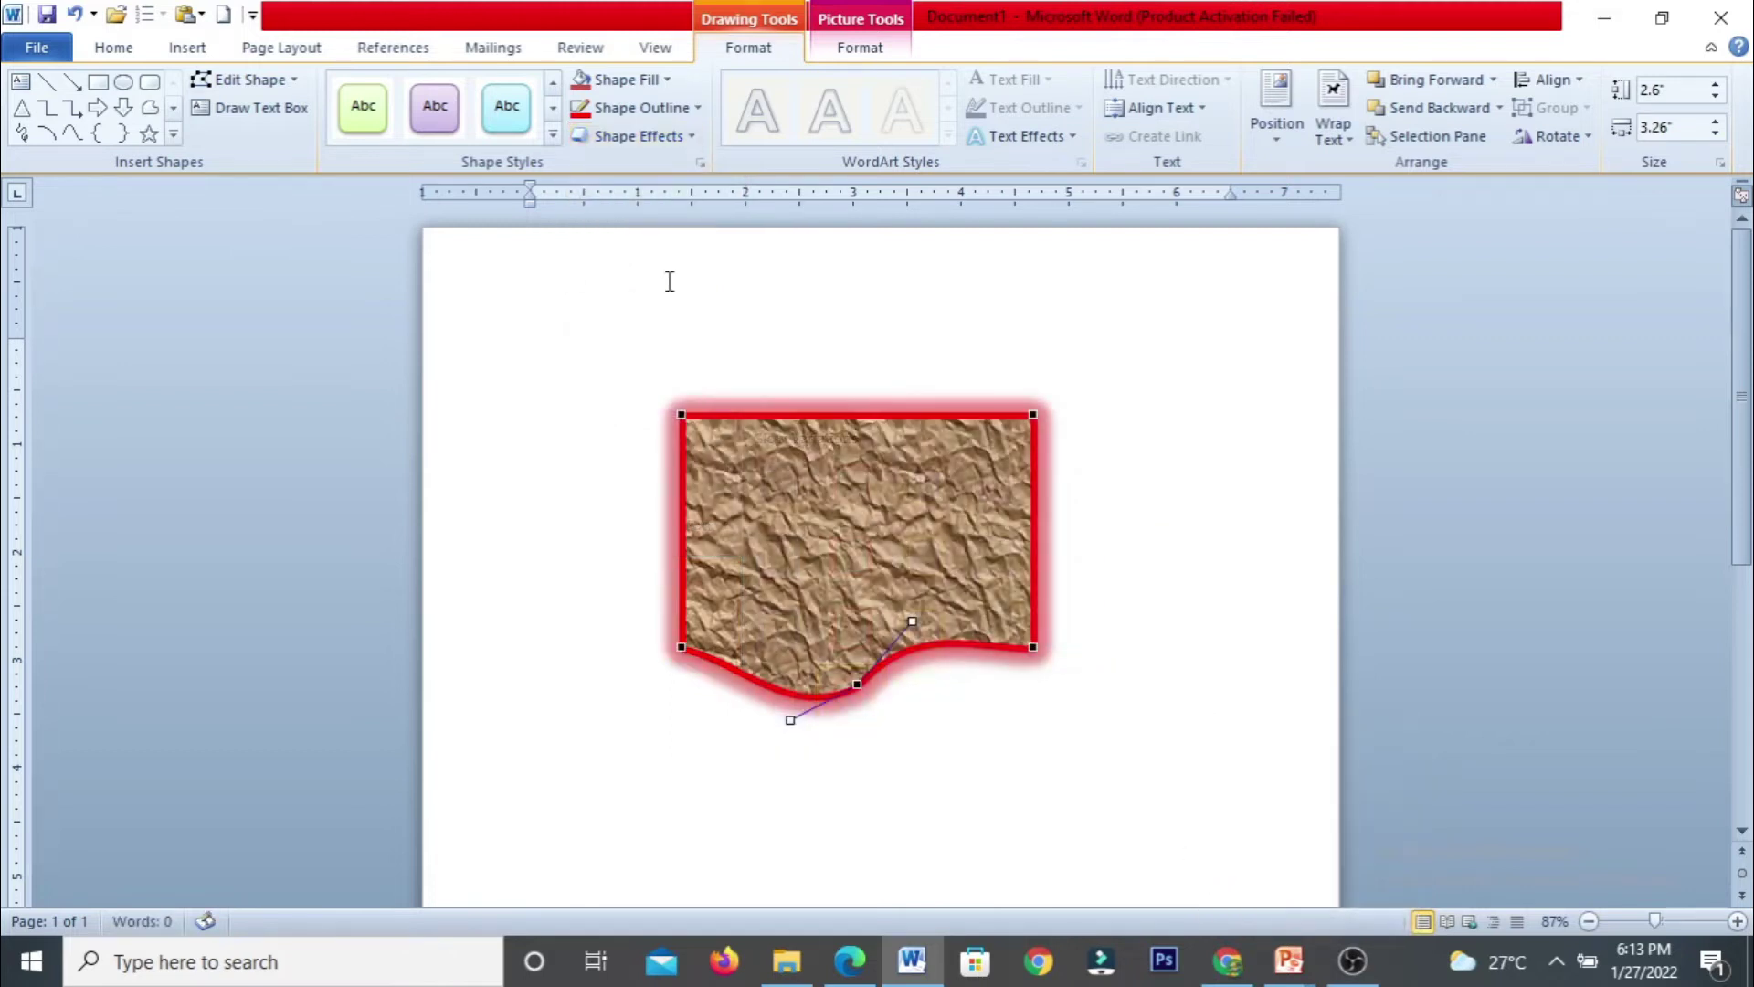
Increase the size of the shape's red glow to 41 pt using the detailed glow options.
click(640, 137)
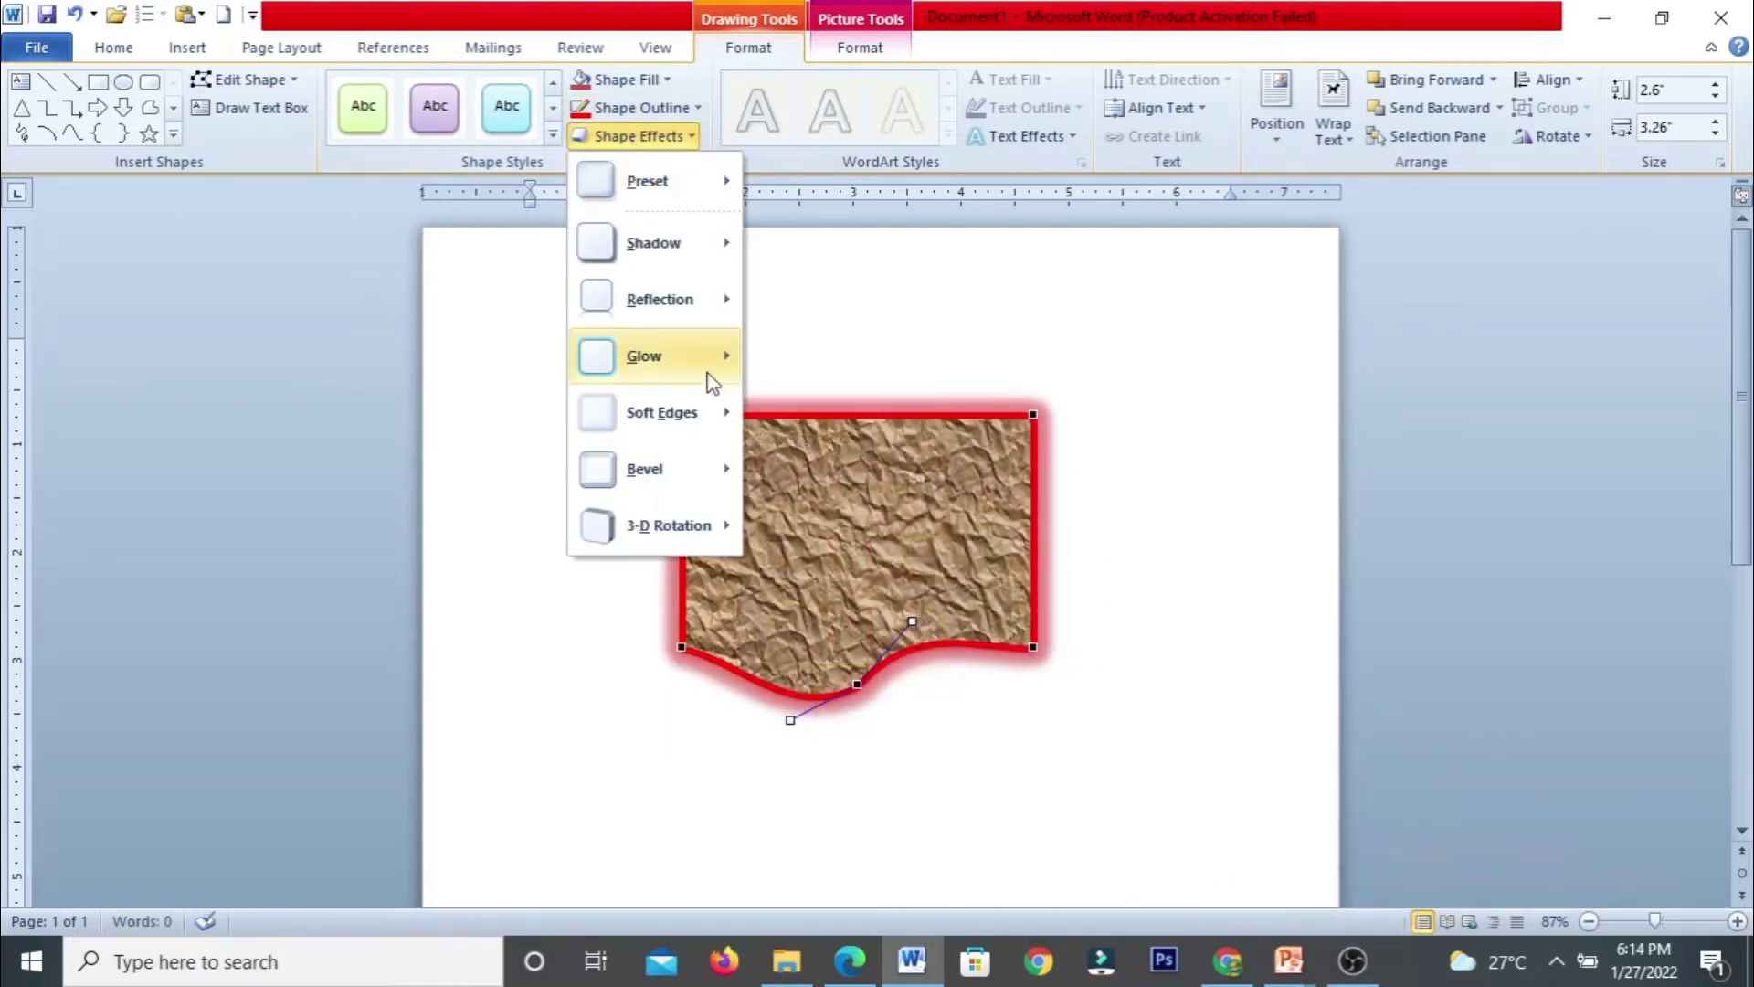
mouse_move(710, 416)
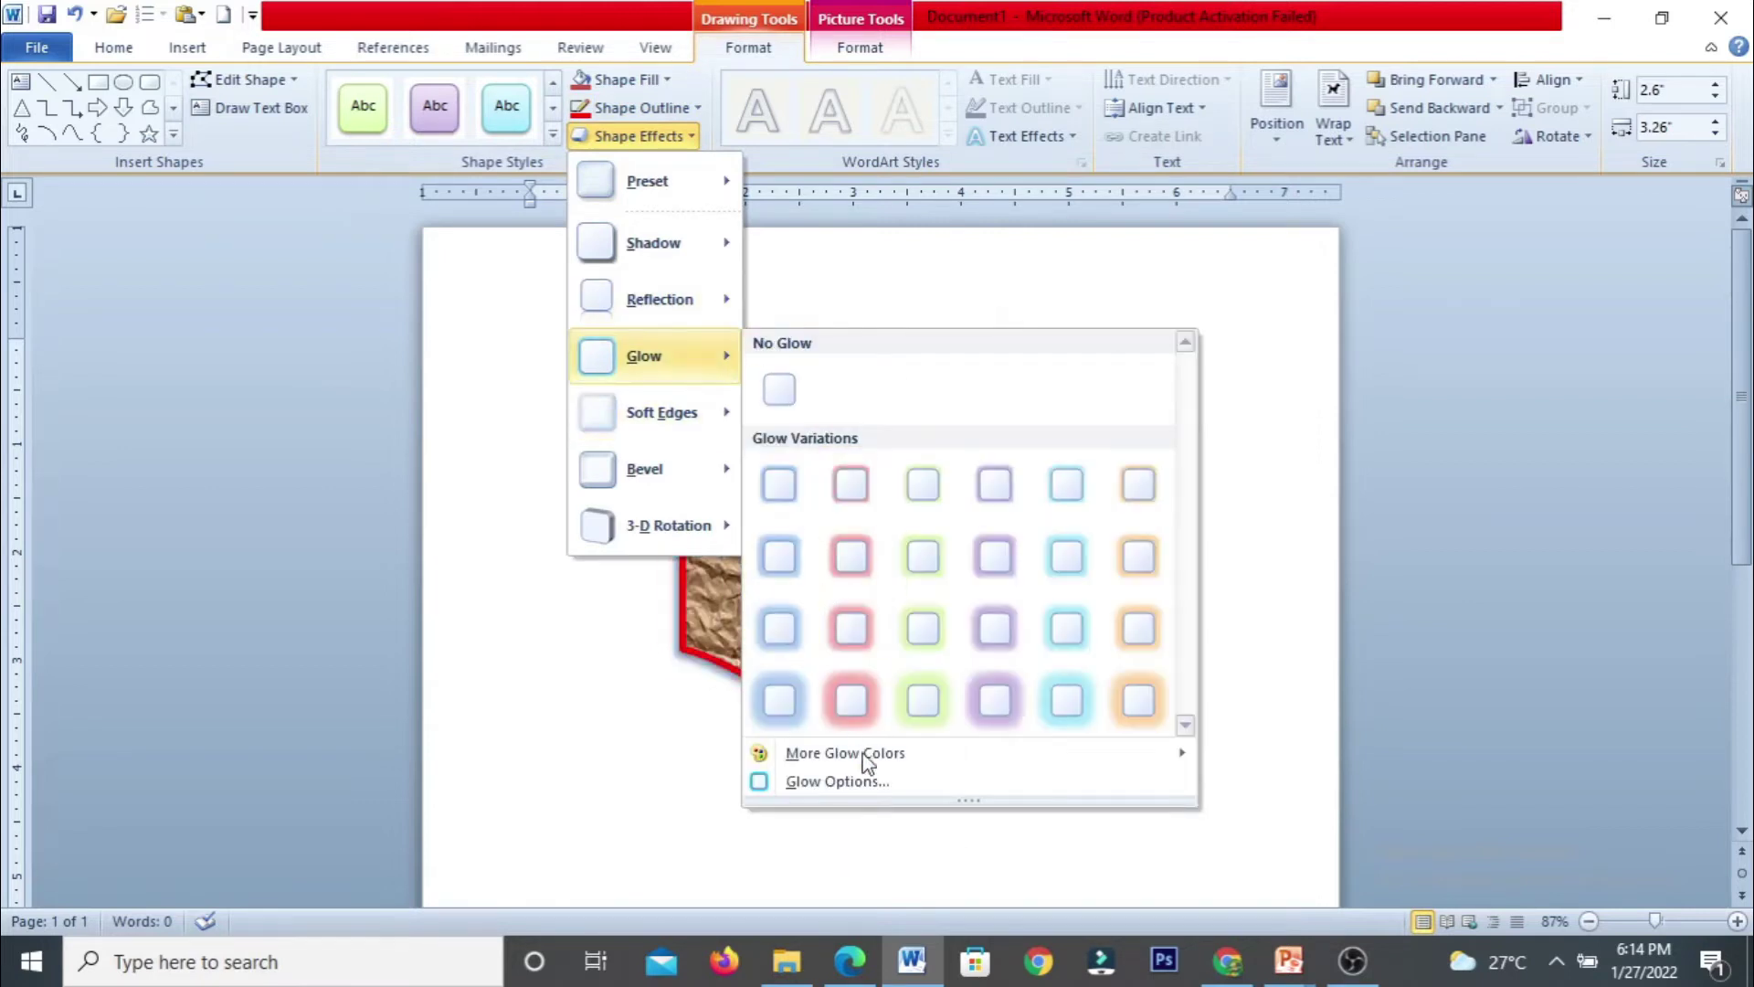
click(864, 787)
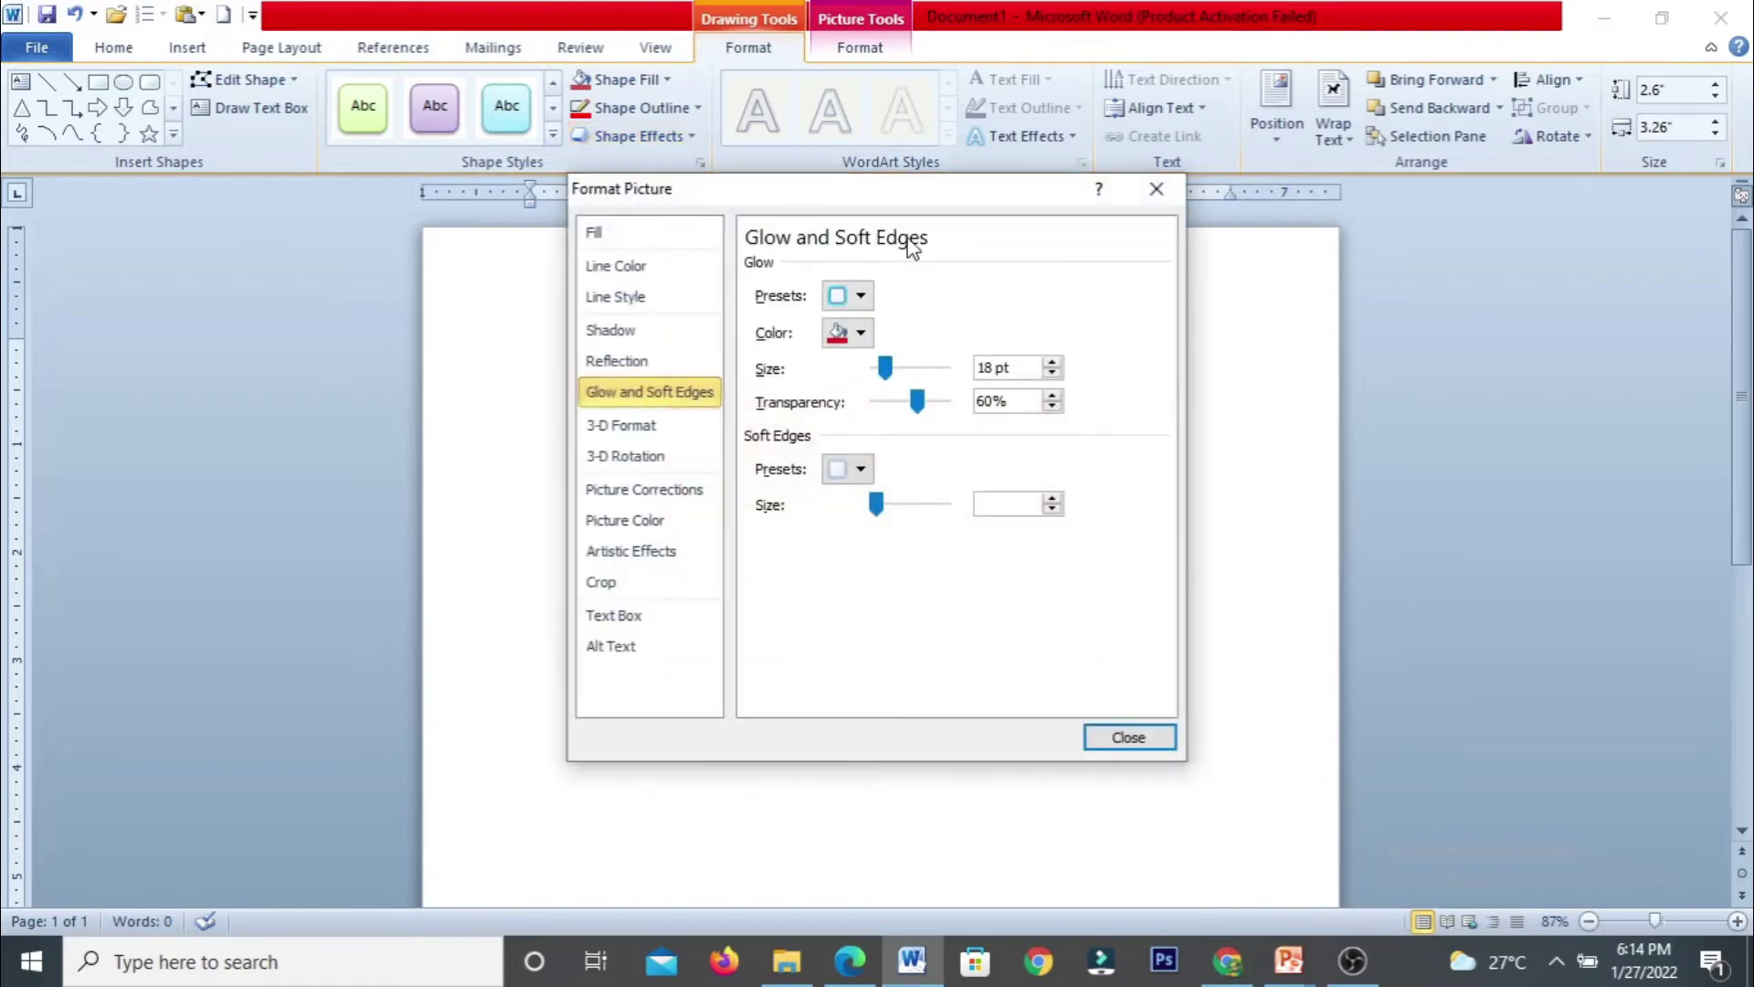
drag(895, 192, 1349, 198)
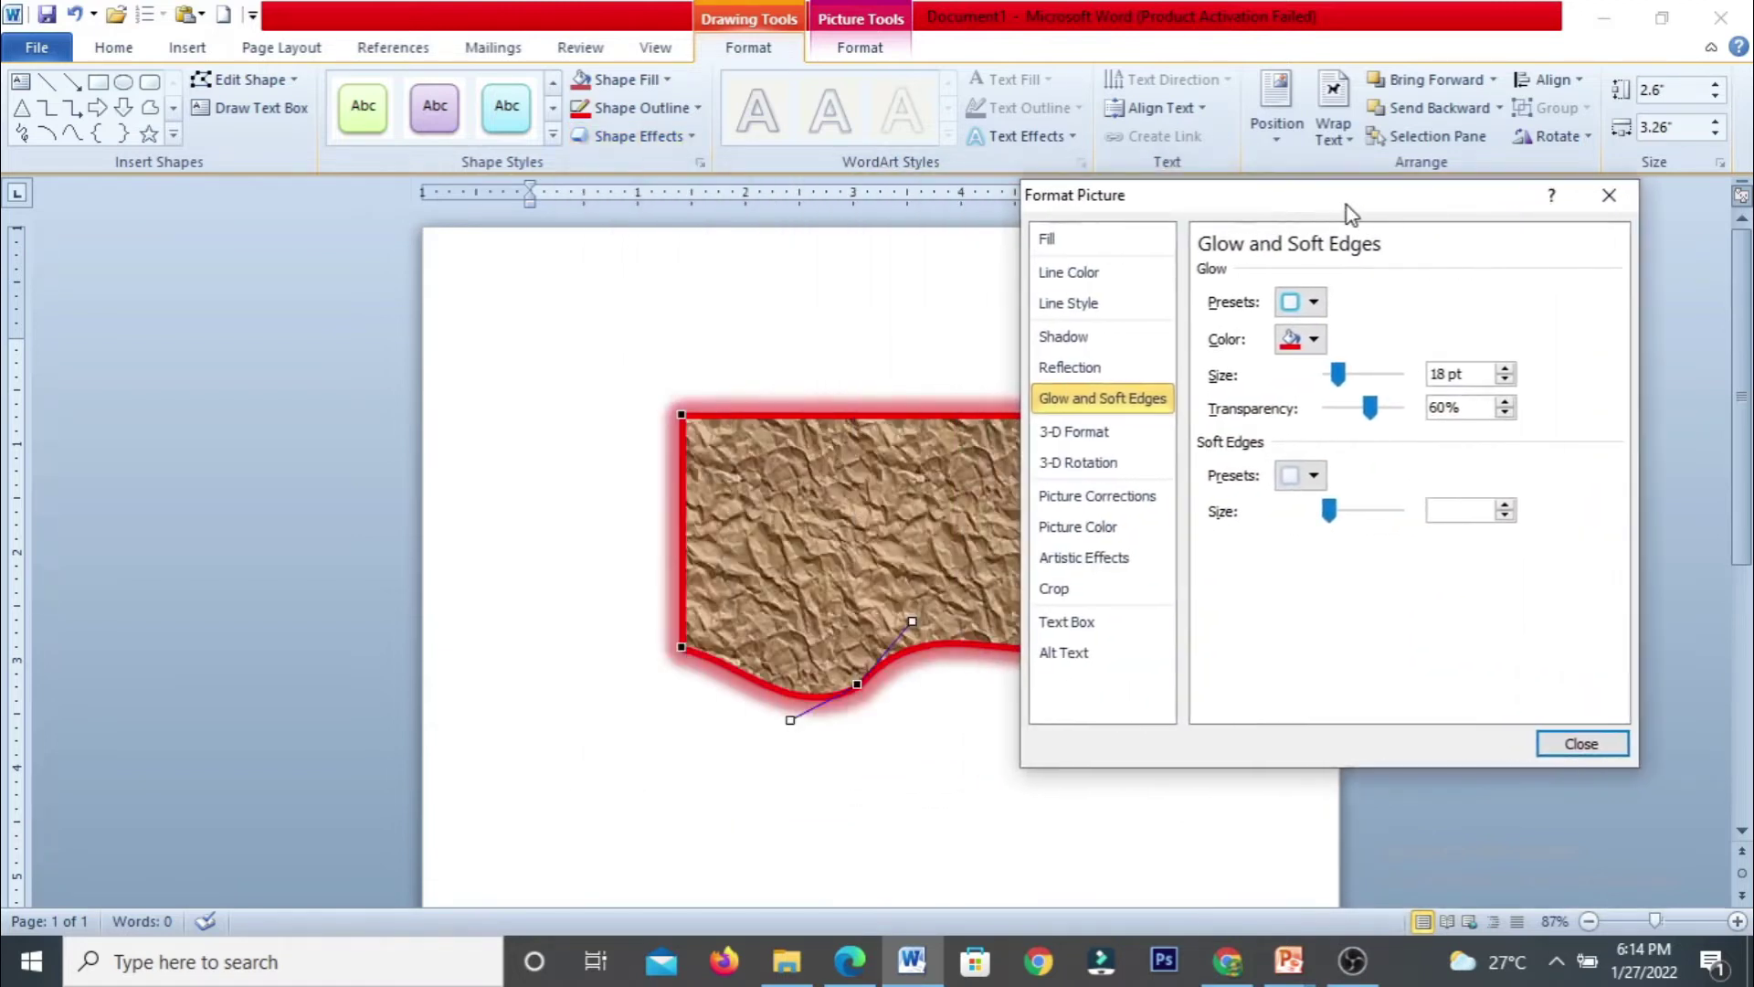
click(1505, 369)
click(1505, 370)
click(1505, 369)
click(1505, 369)
click(1505, 369)
click(1505, 369)
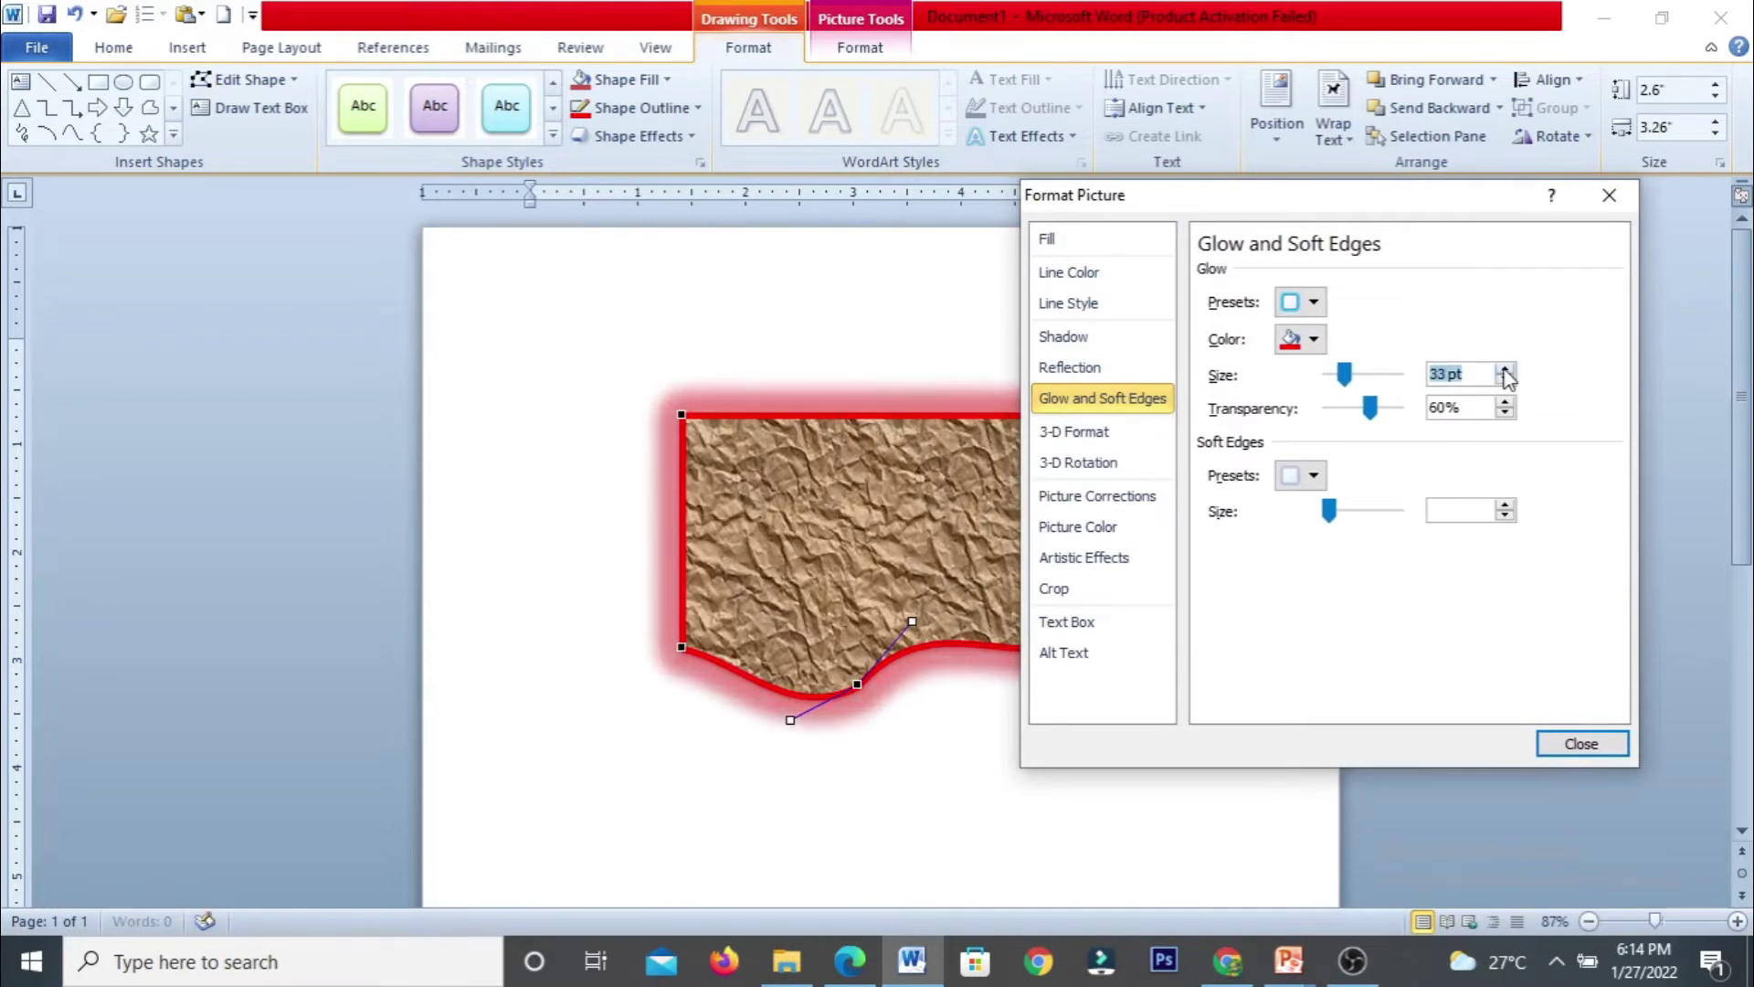
click(1506, 371)
click(1505, 370)
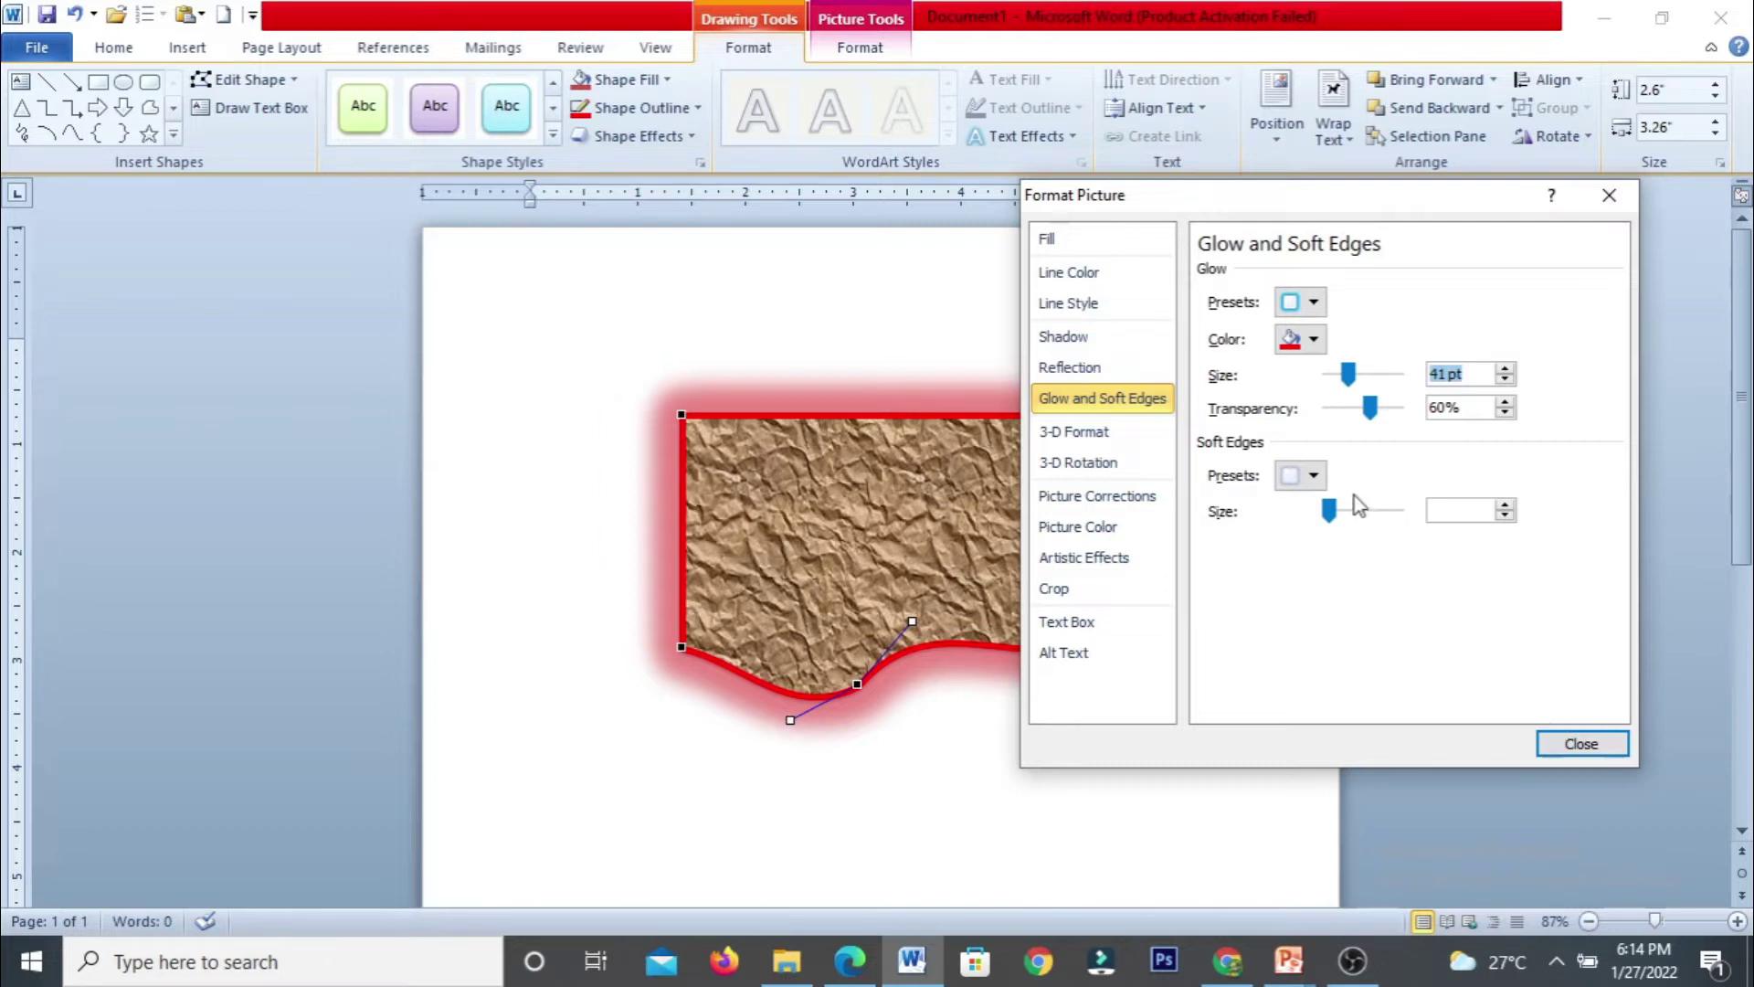
Set the transparency of the shape's glow to about 53% and close the formatting settings.
click(1384, 408)
drag(1387, 403, 1417, 404)
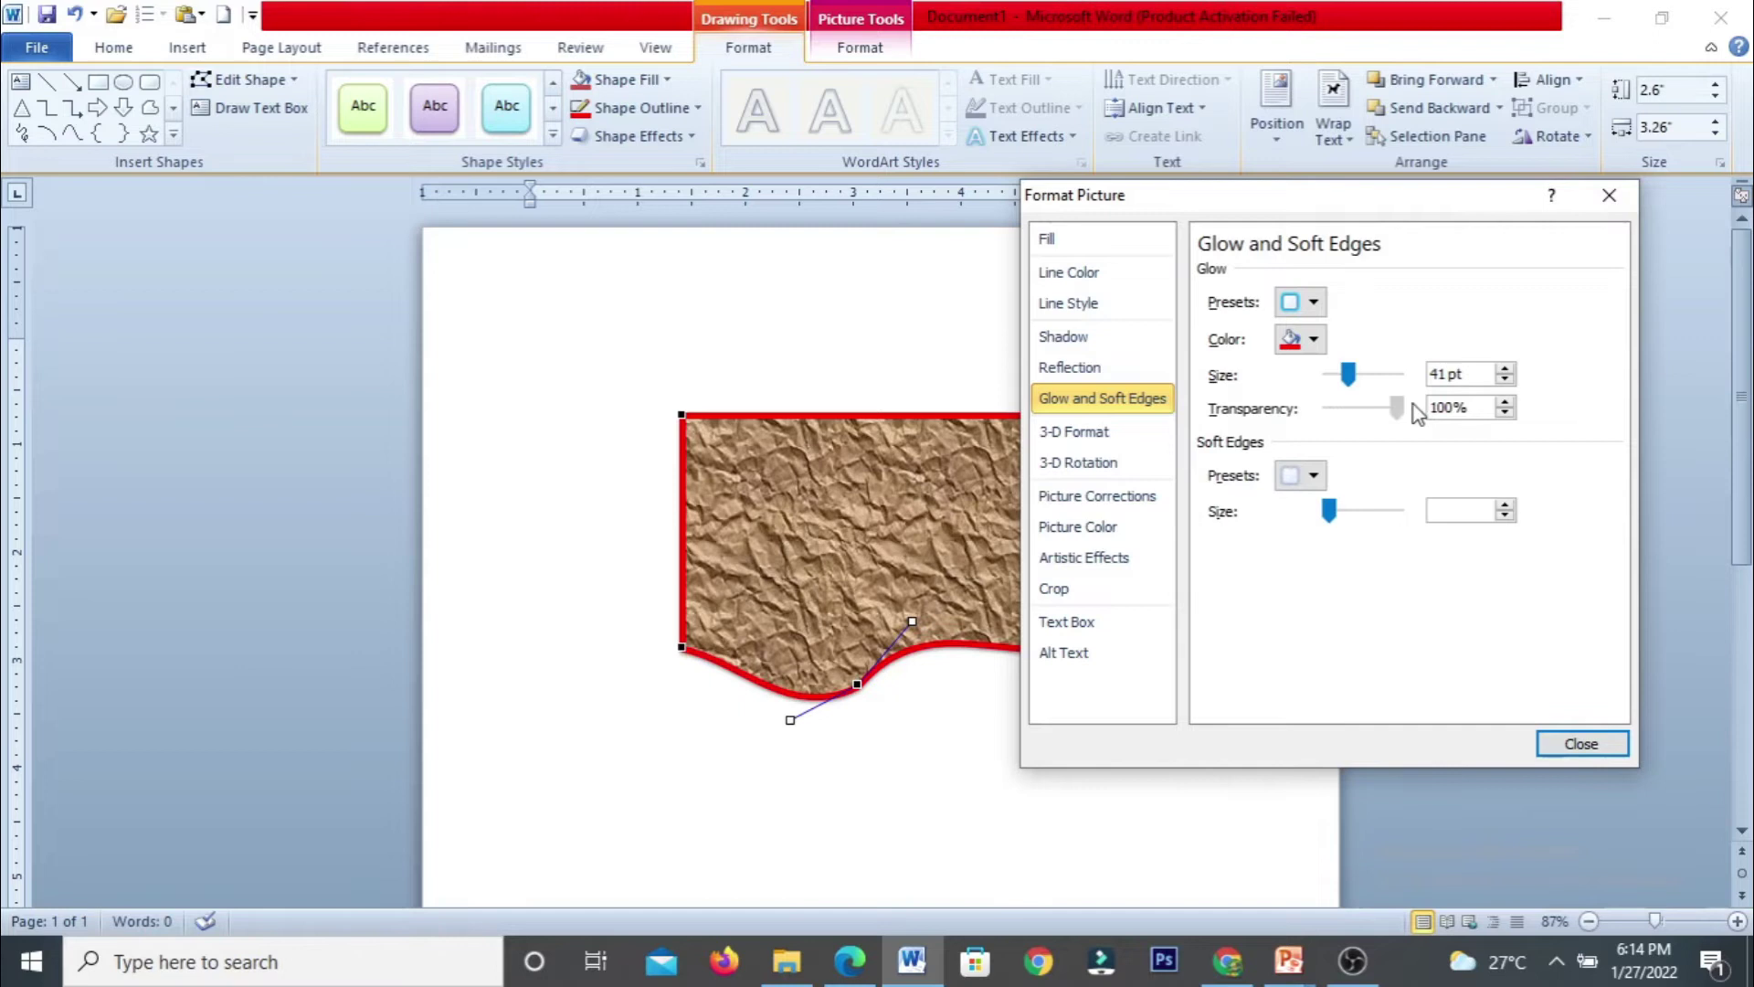
mouse_move(1374, 413)
mouse_down()
mouse_move(1307, 407)
mouse_move(1368, 425)
mouse_up()
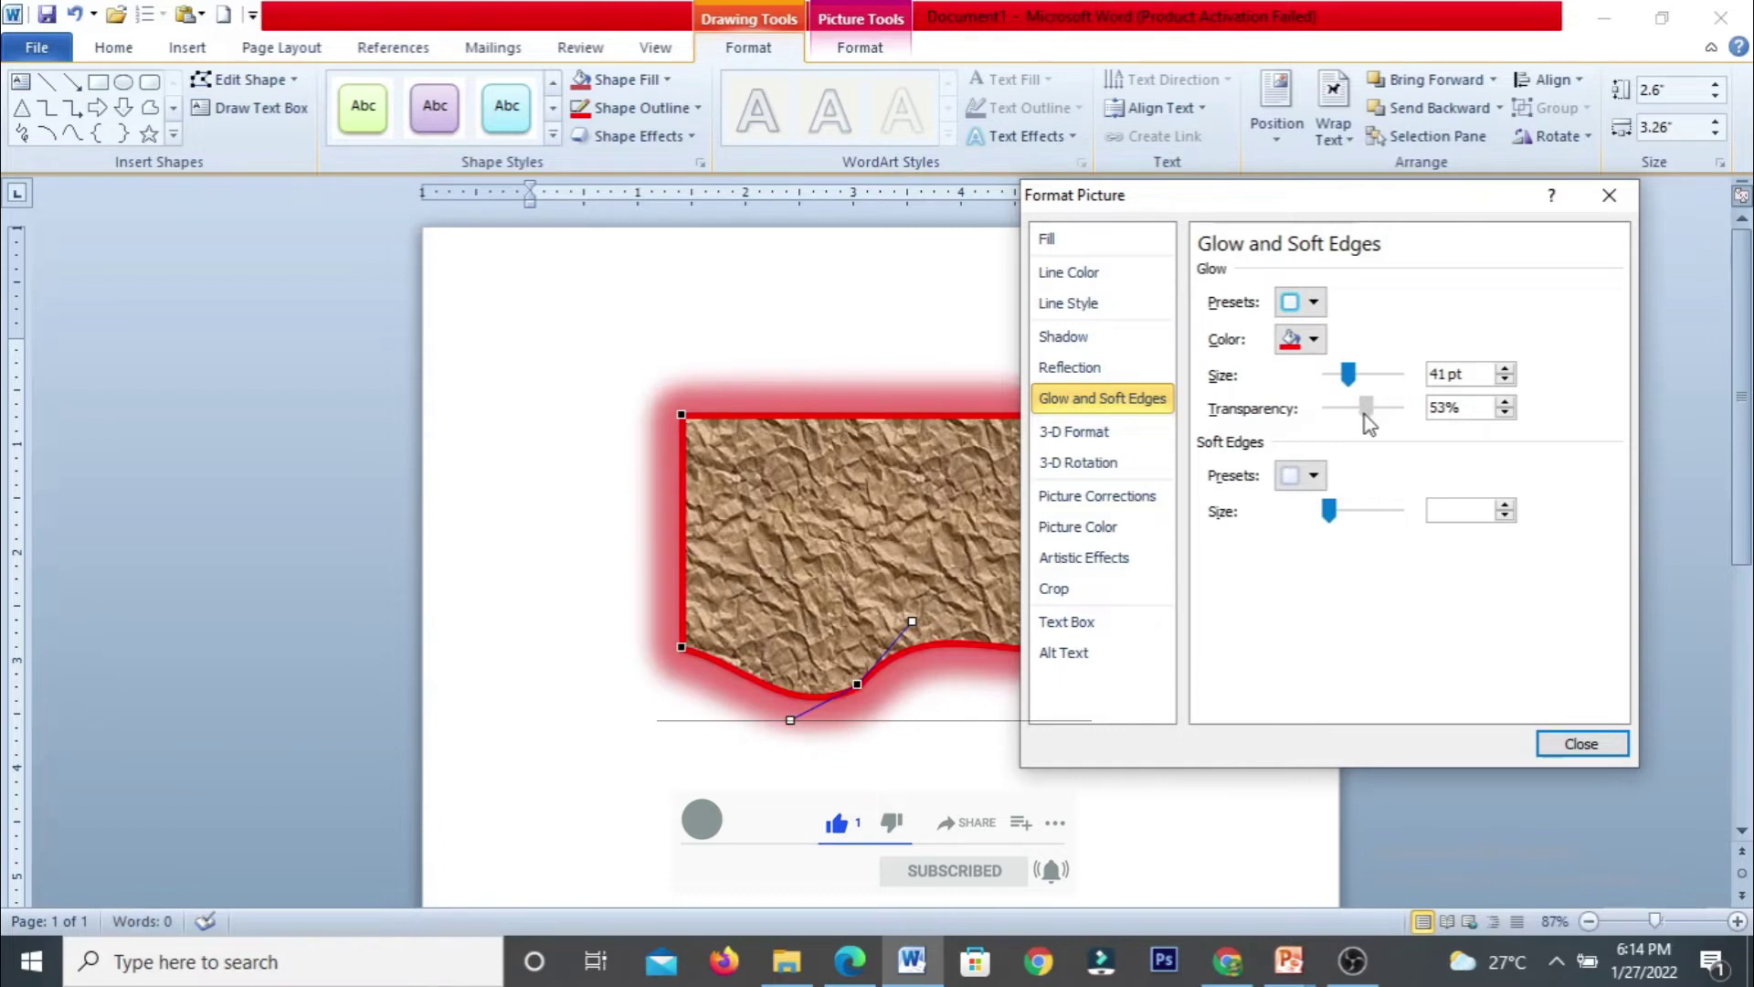
click(1590, 751)
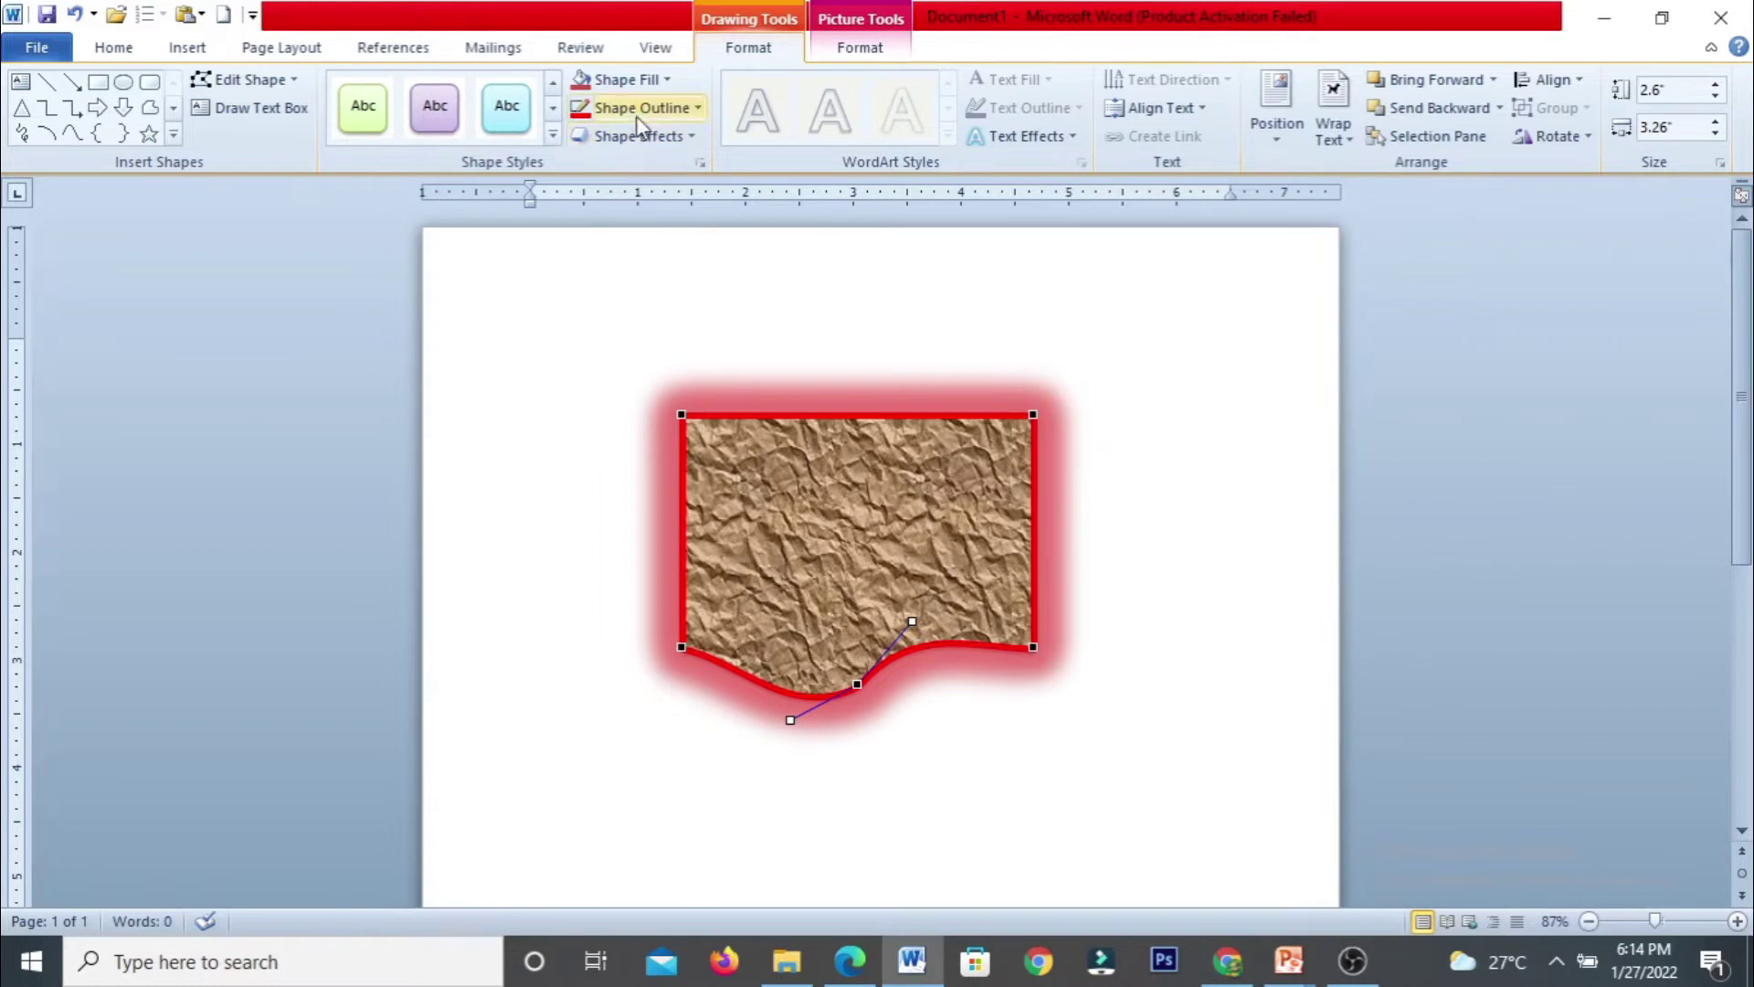
Apply the first parallel 3-D rotation preset in the third row to the shape.
click(639, 137)
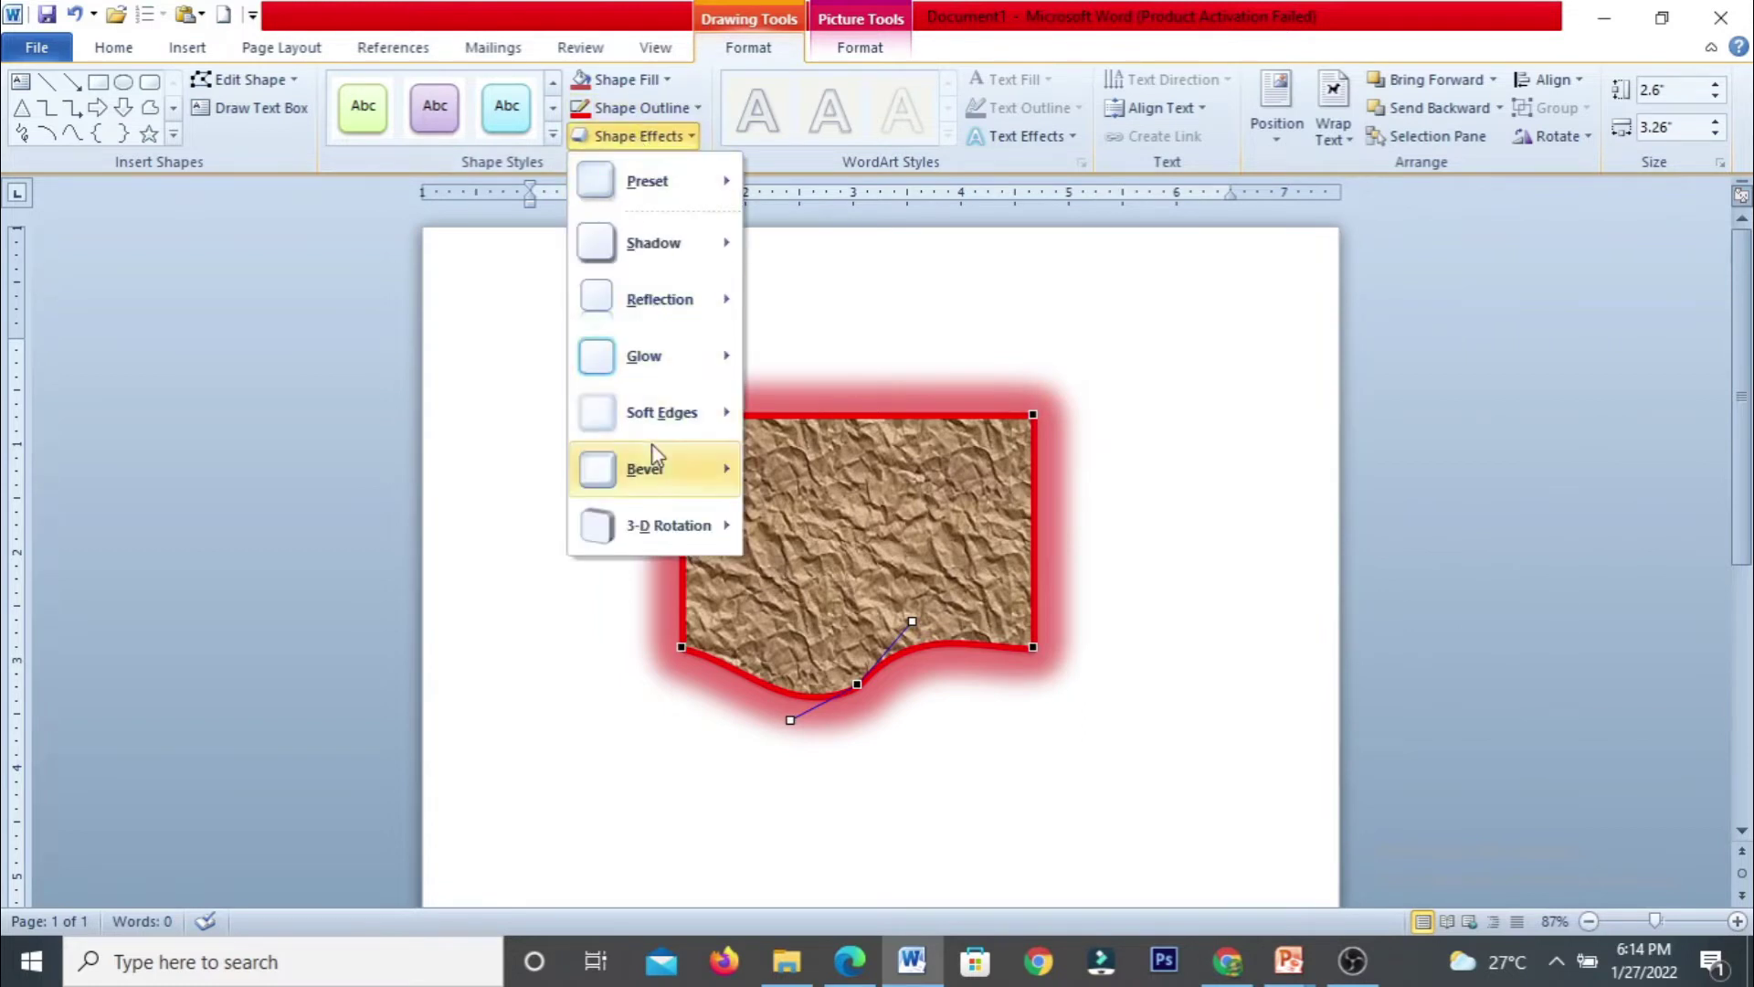
mouse_move(663, 429)
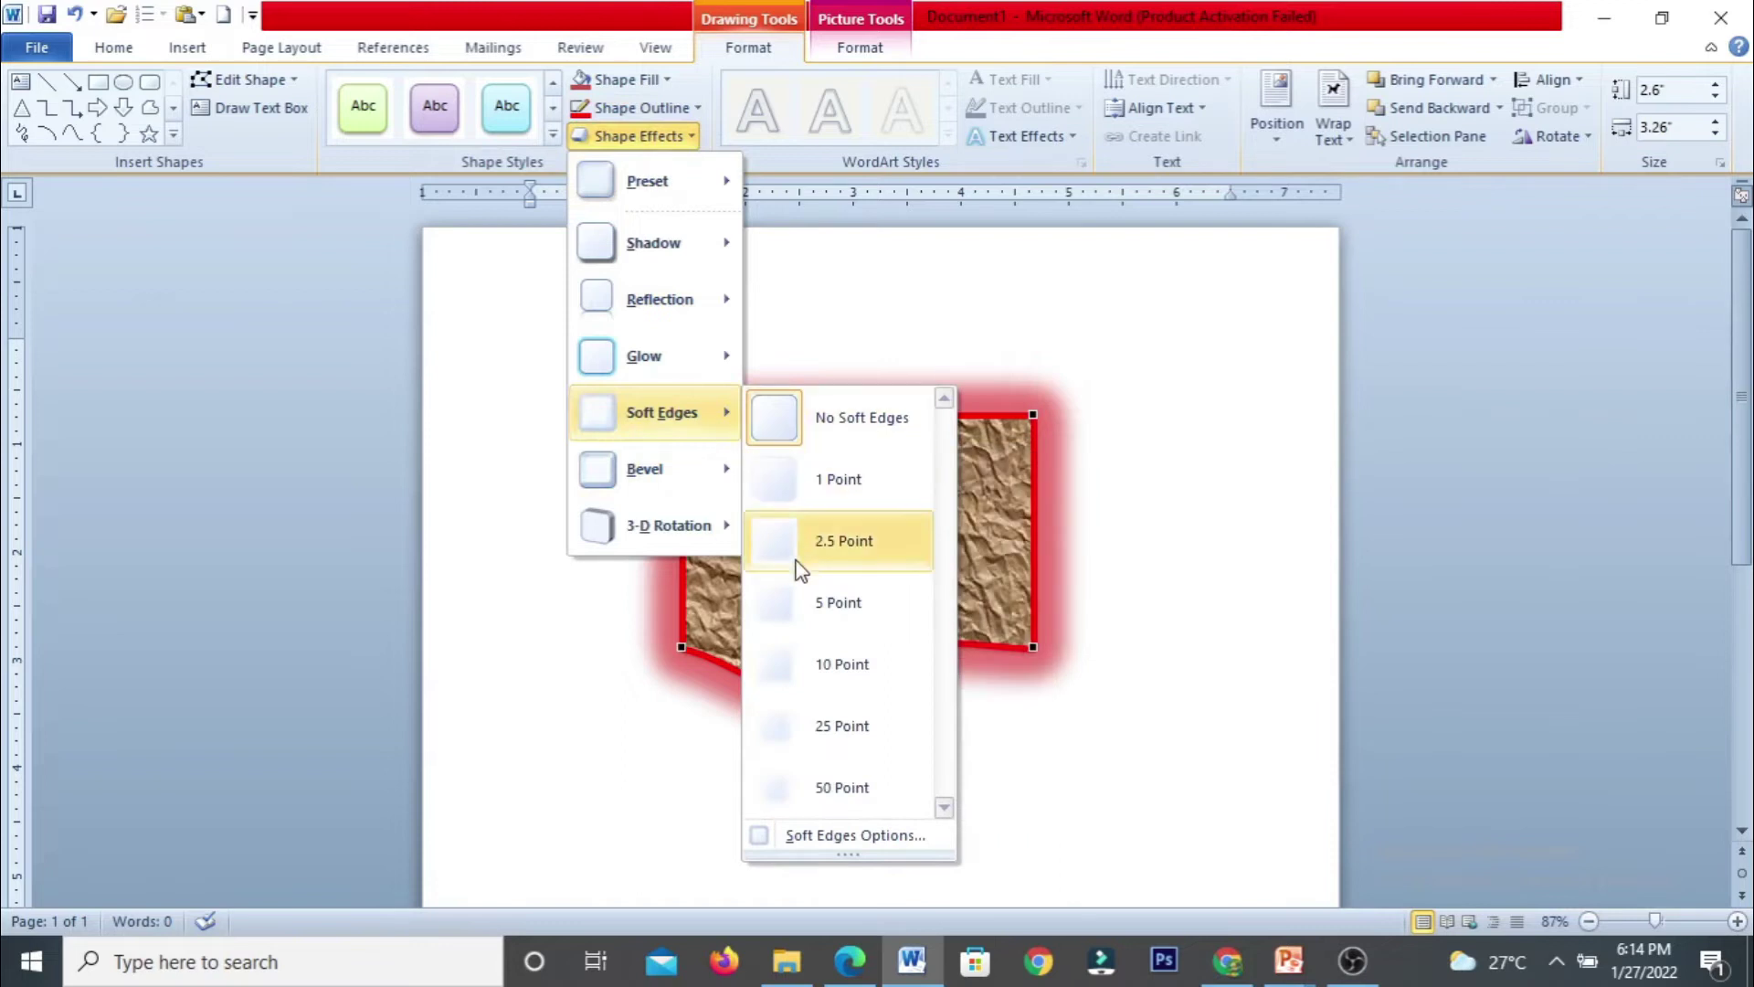
mouse_move(689, 480)
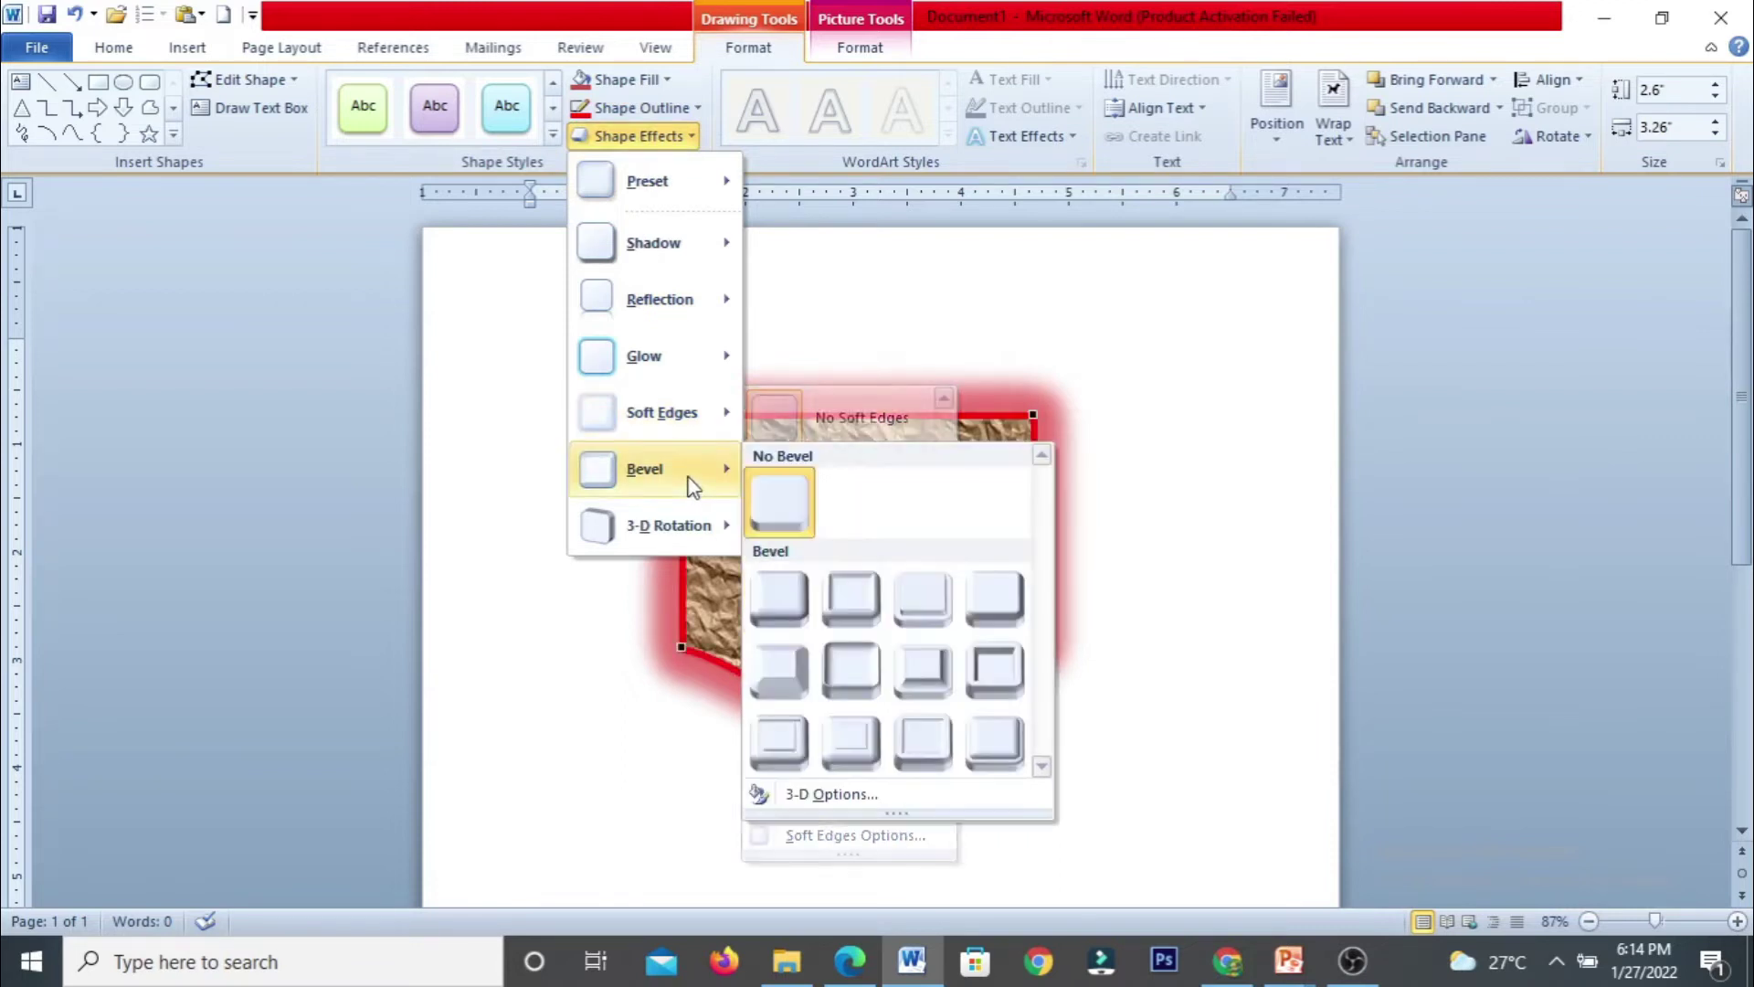
mouse_move(699, 530)
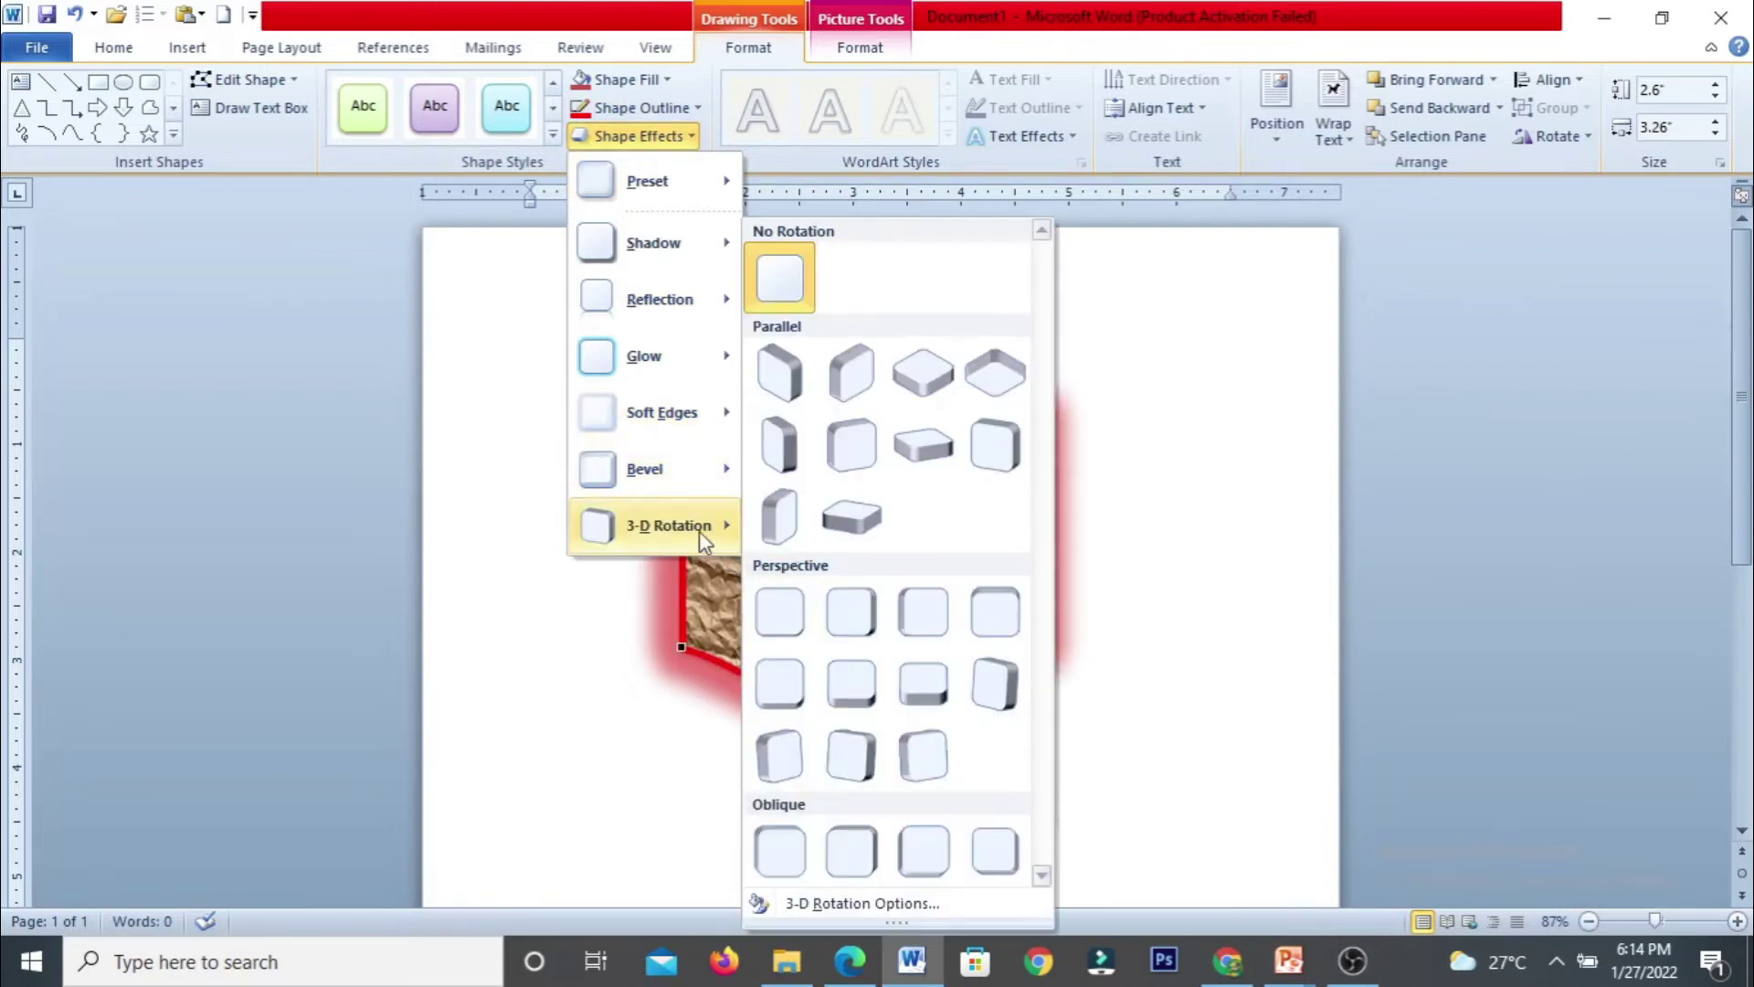
click(790, 501)
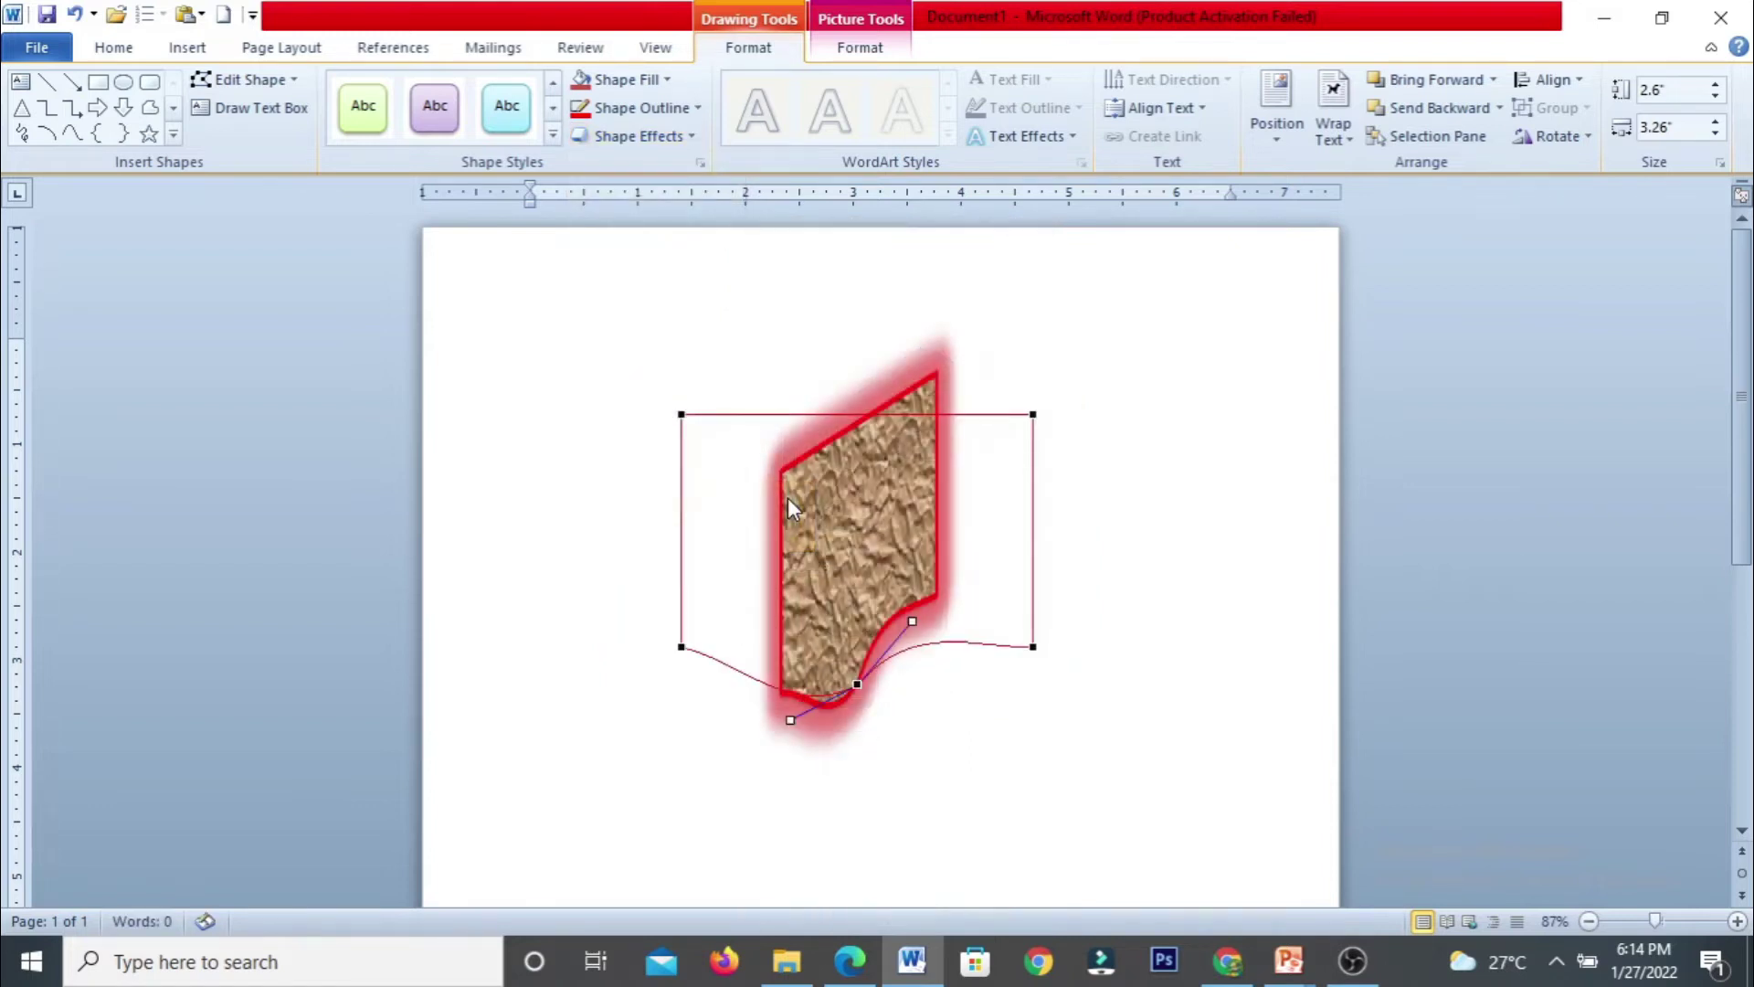
Remove the 3-D rotation from the shape with the No Rotation option.
click(610, 137)
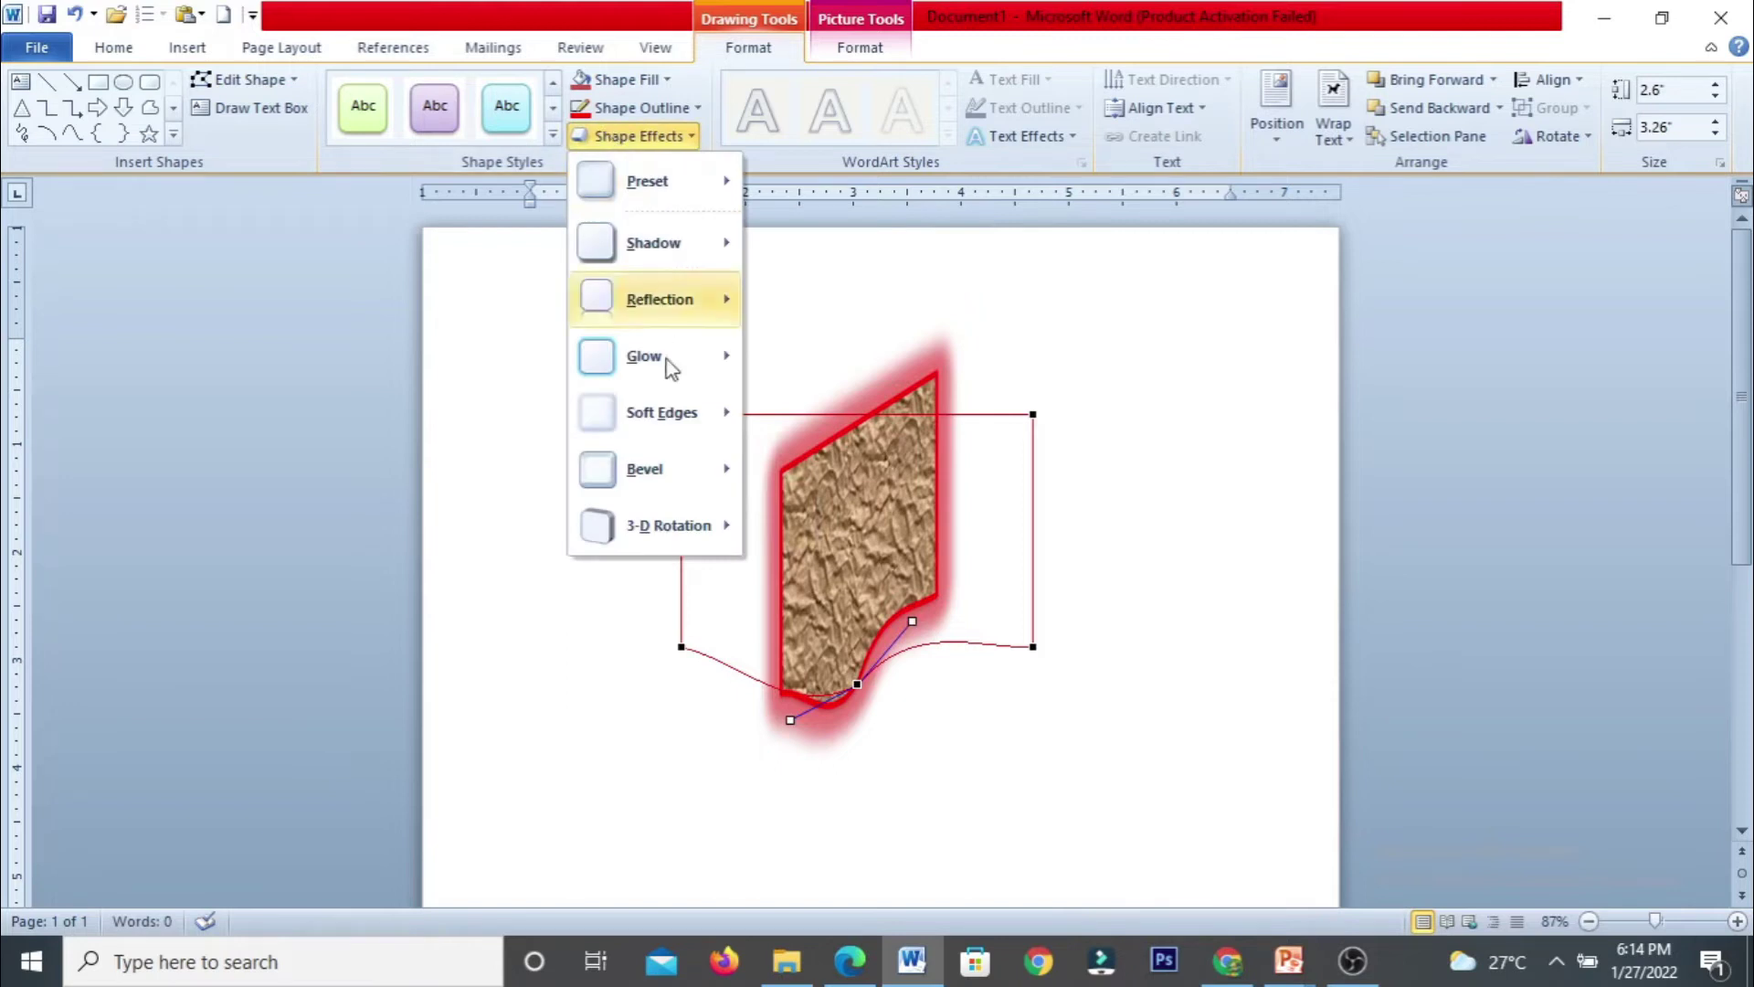
mouse_move(676, 522)
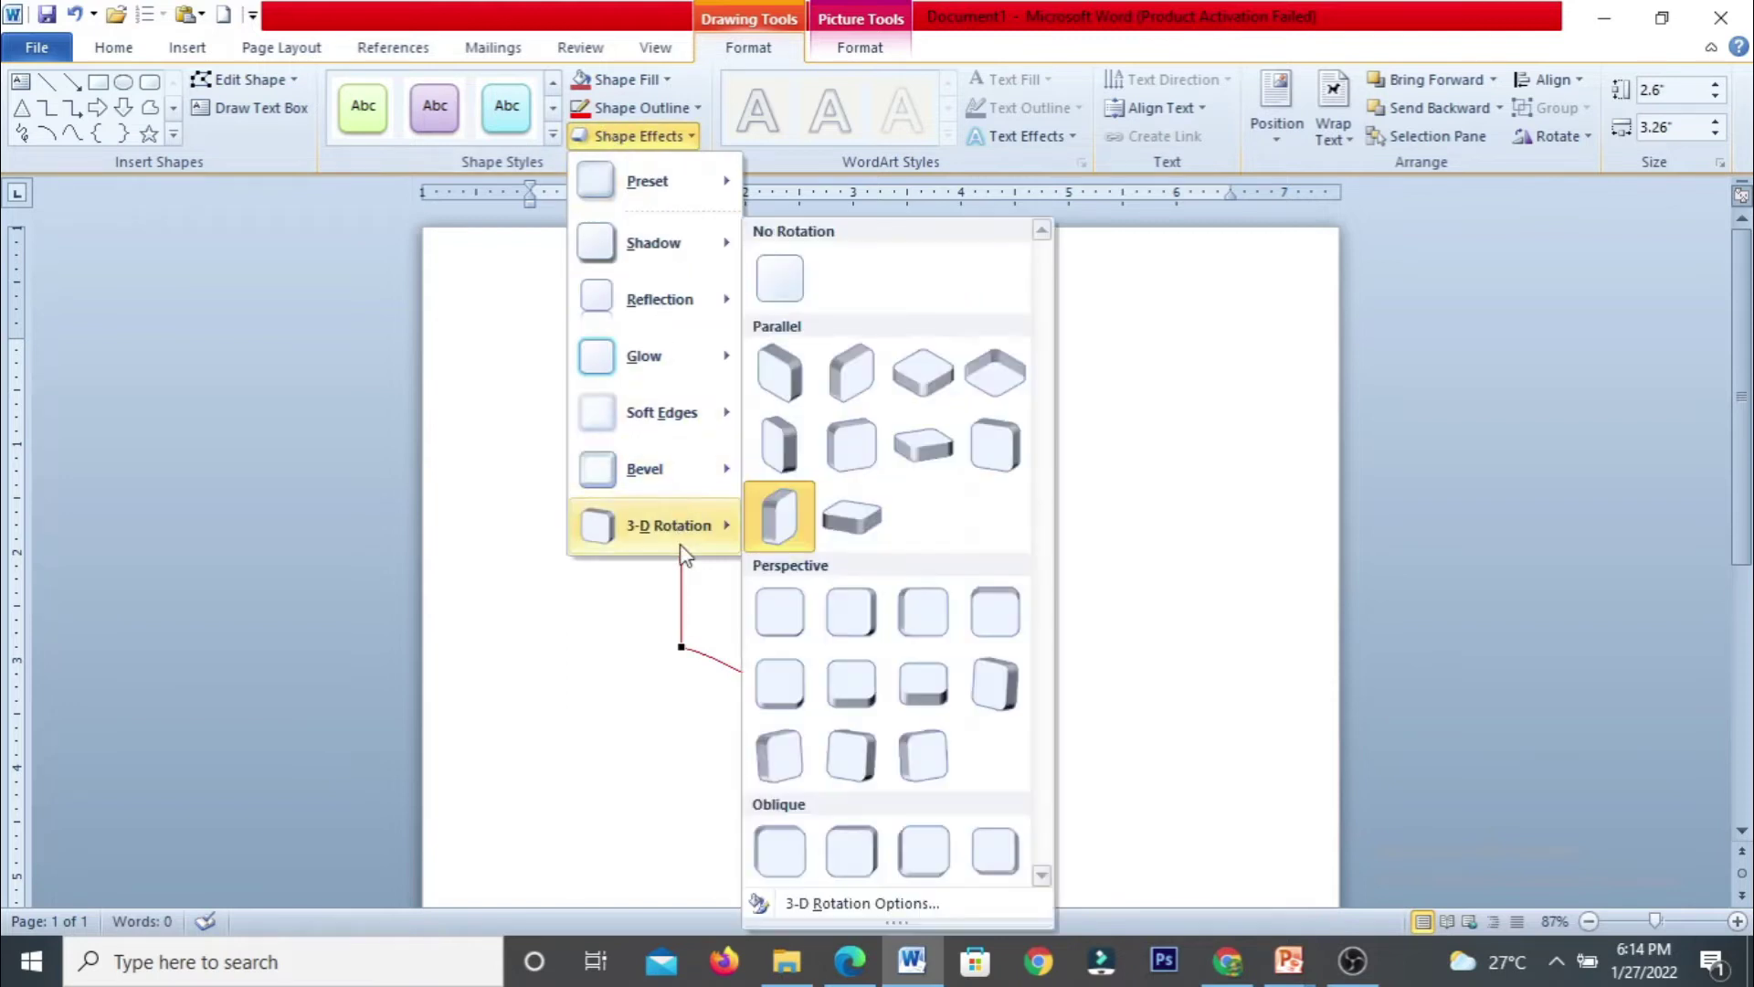
click(792, 285)
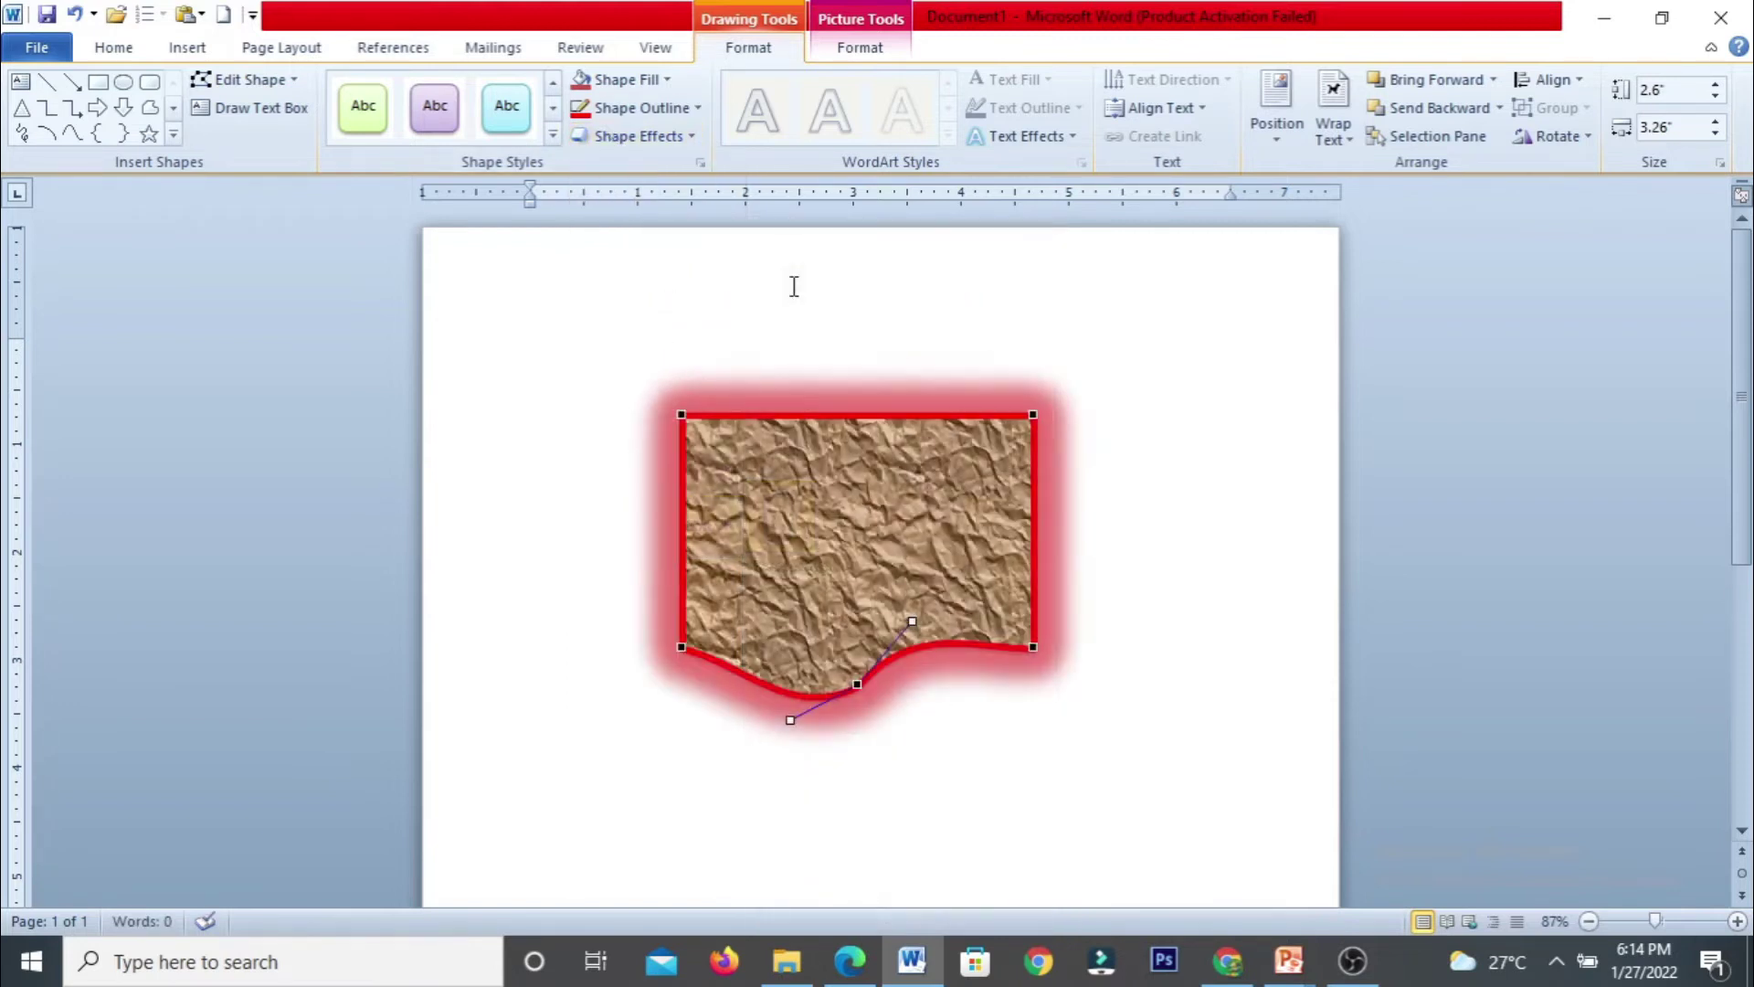
Replace the shape's paper texture with a solid standard orange fill.
click(663, 81)
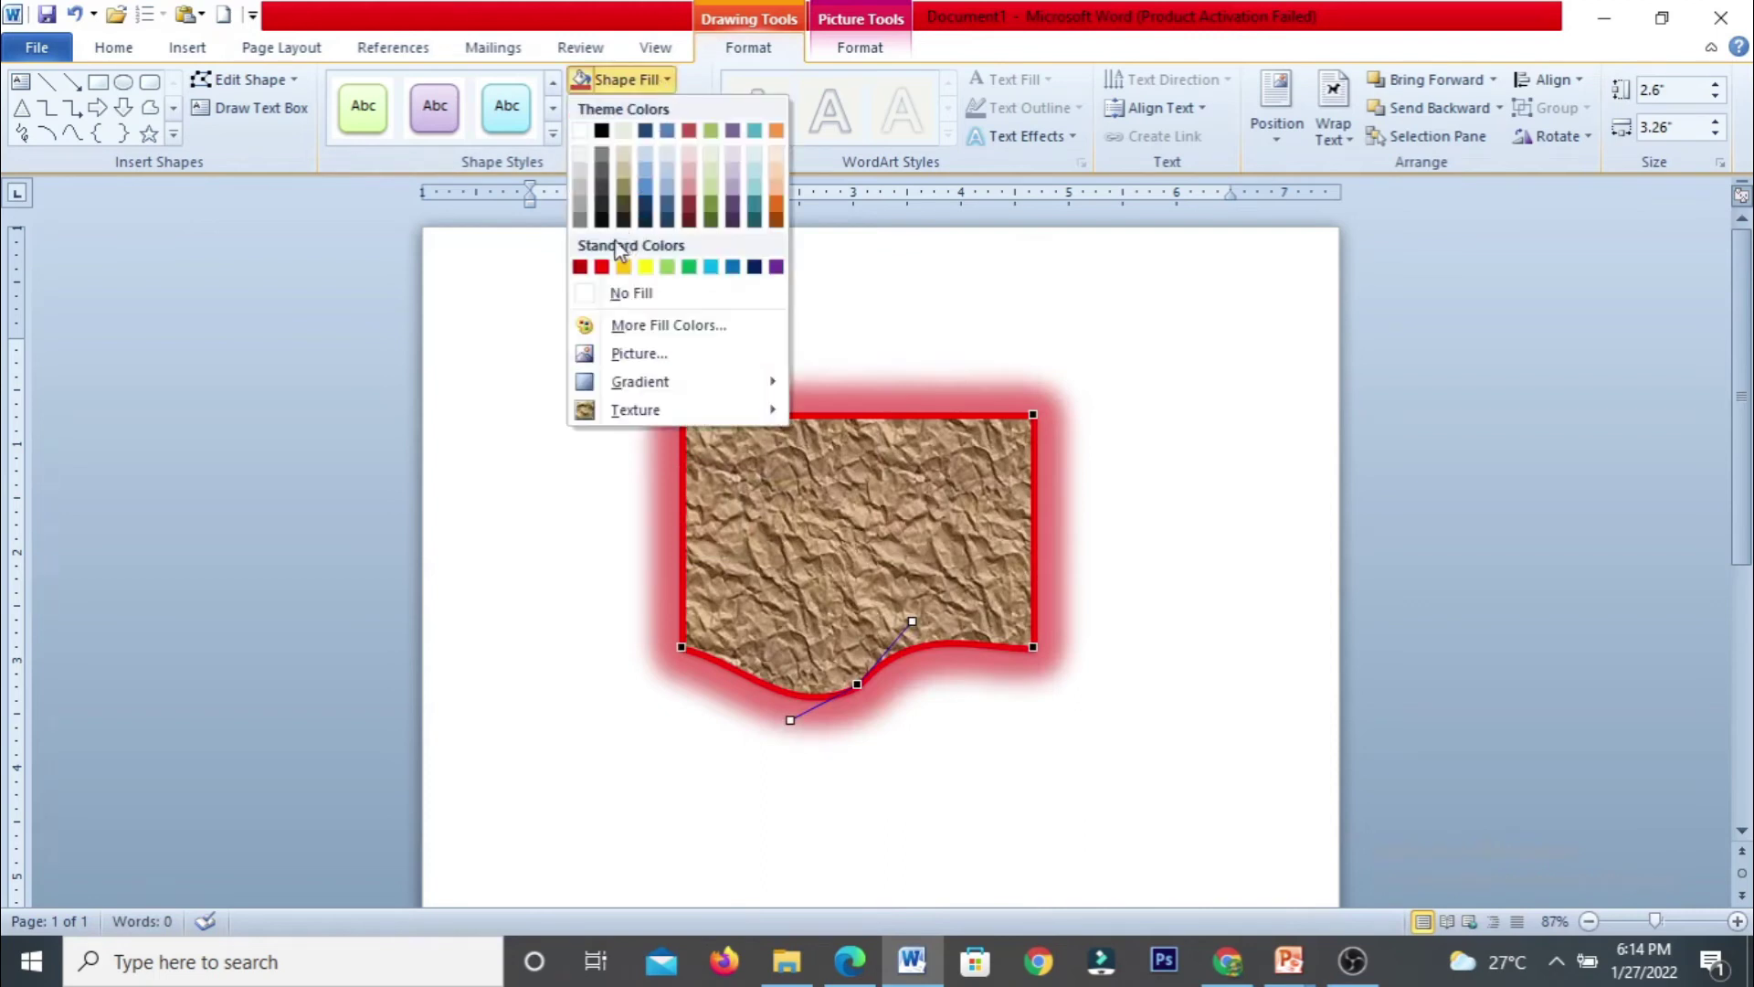
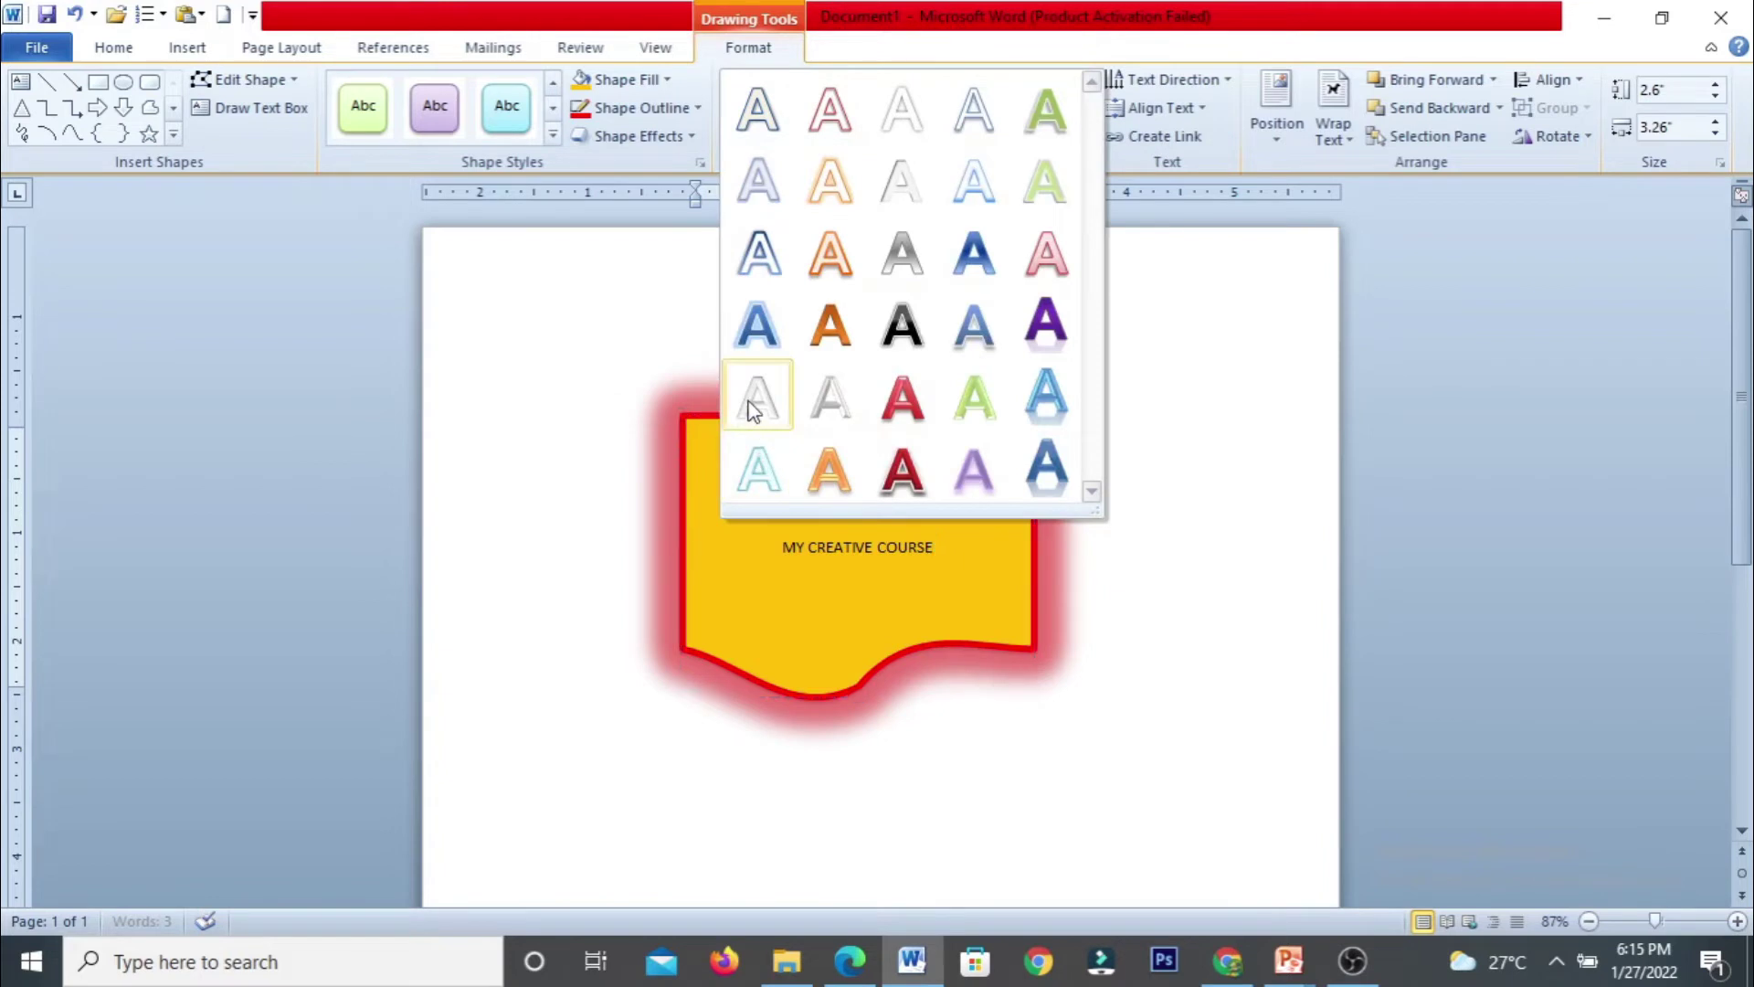
Apply the pale gray WordArt style to the MY CREATIVE COURSE text and fill the text with standard red.
click(756, 395)
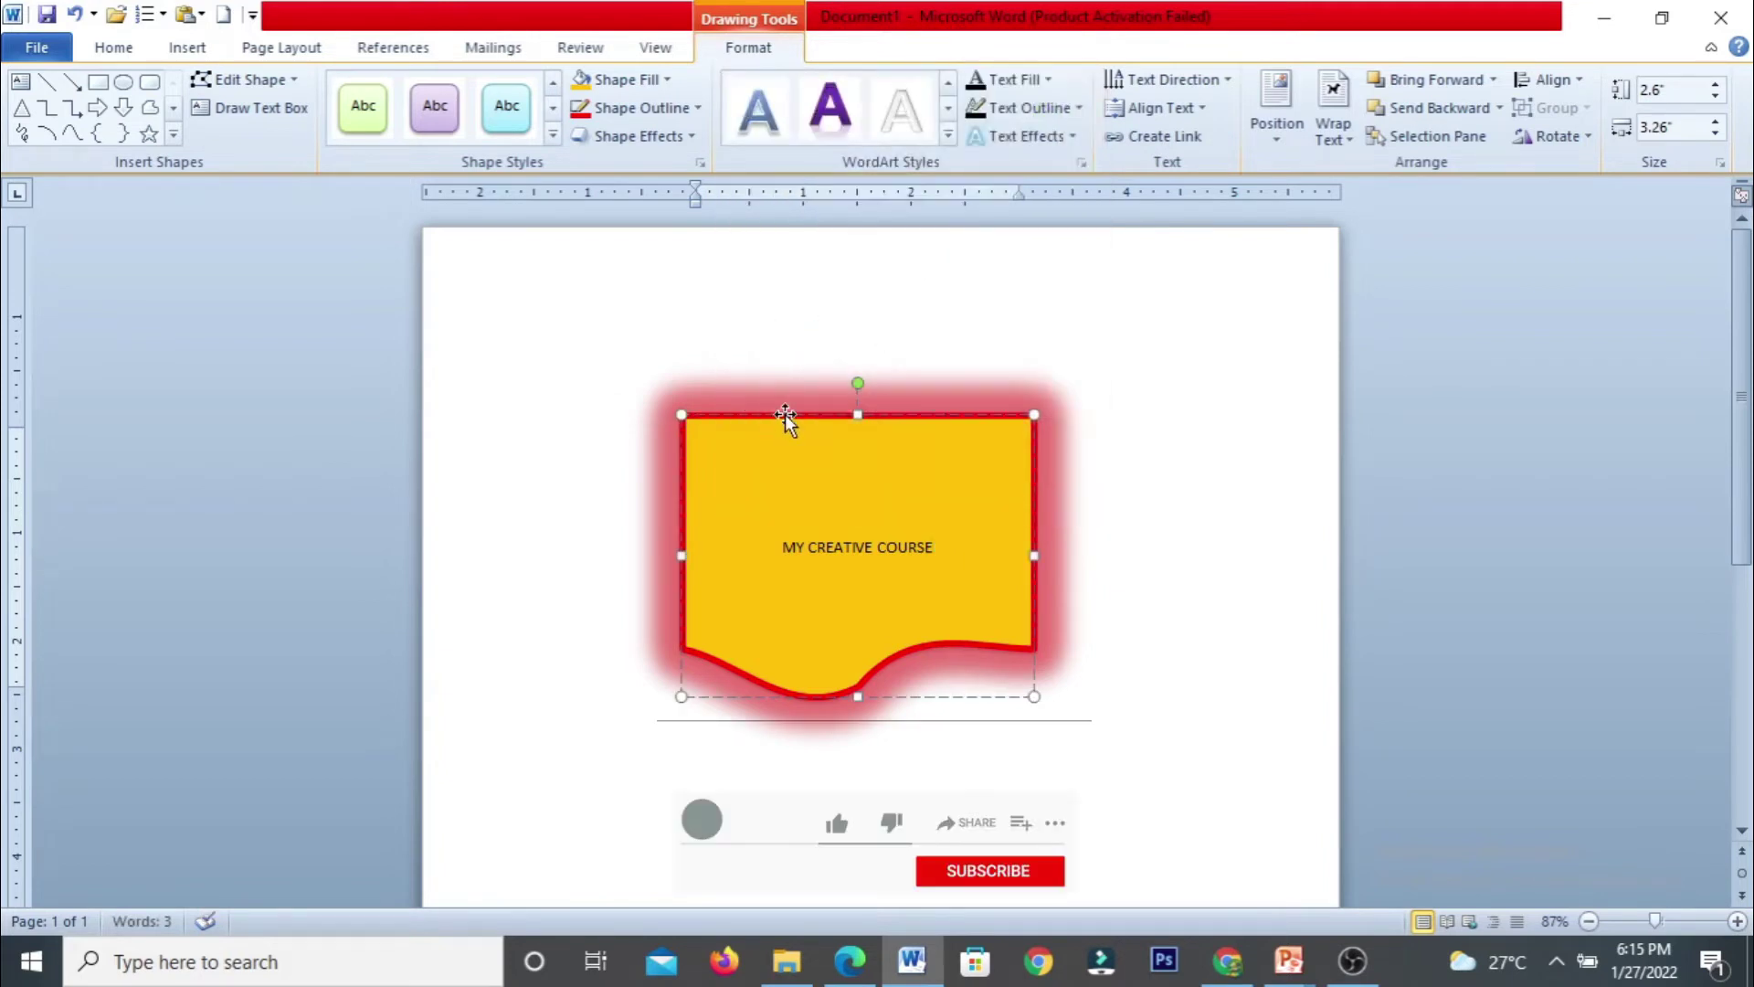
click(908, 117)
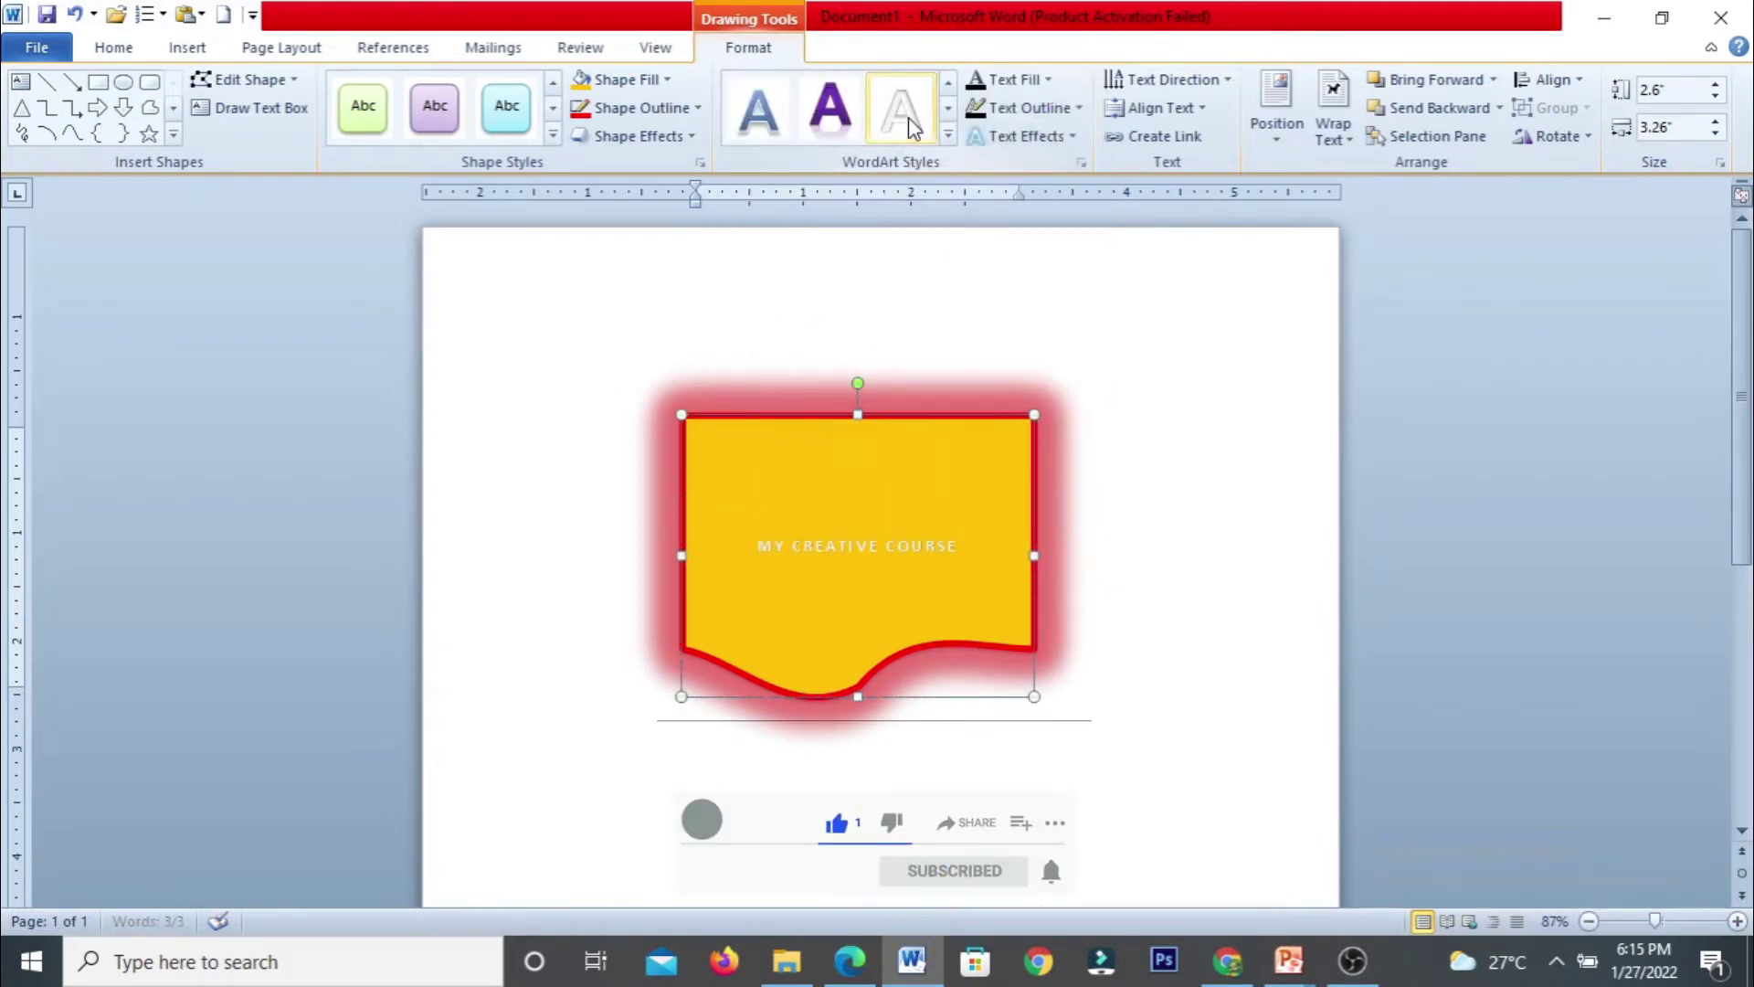
click(1042, 80)
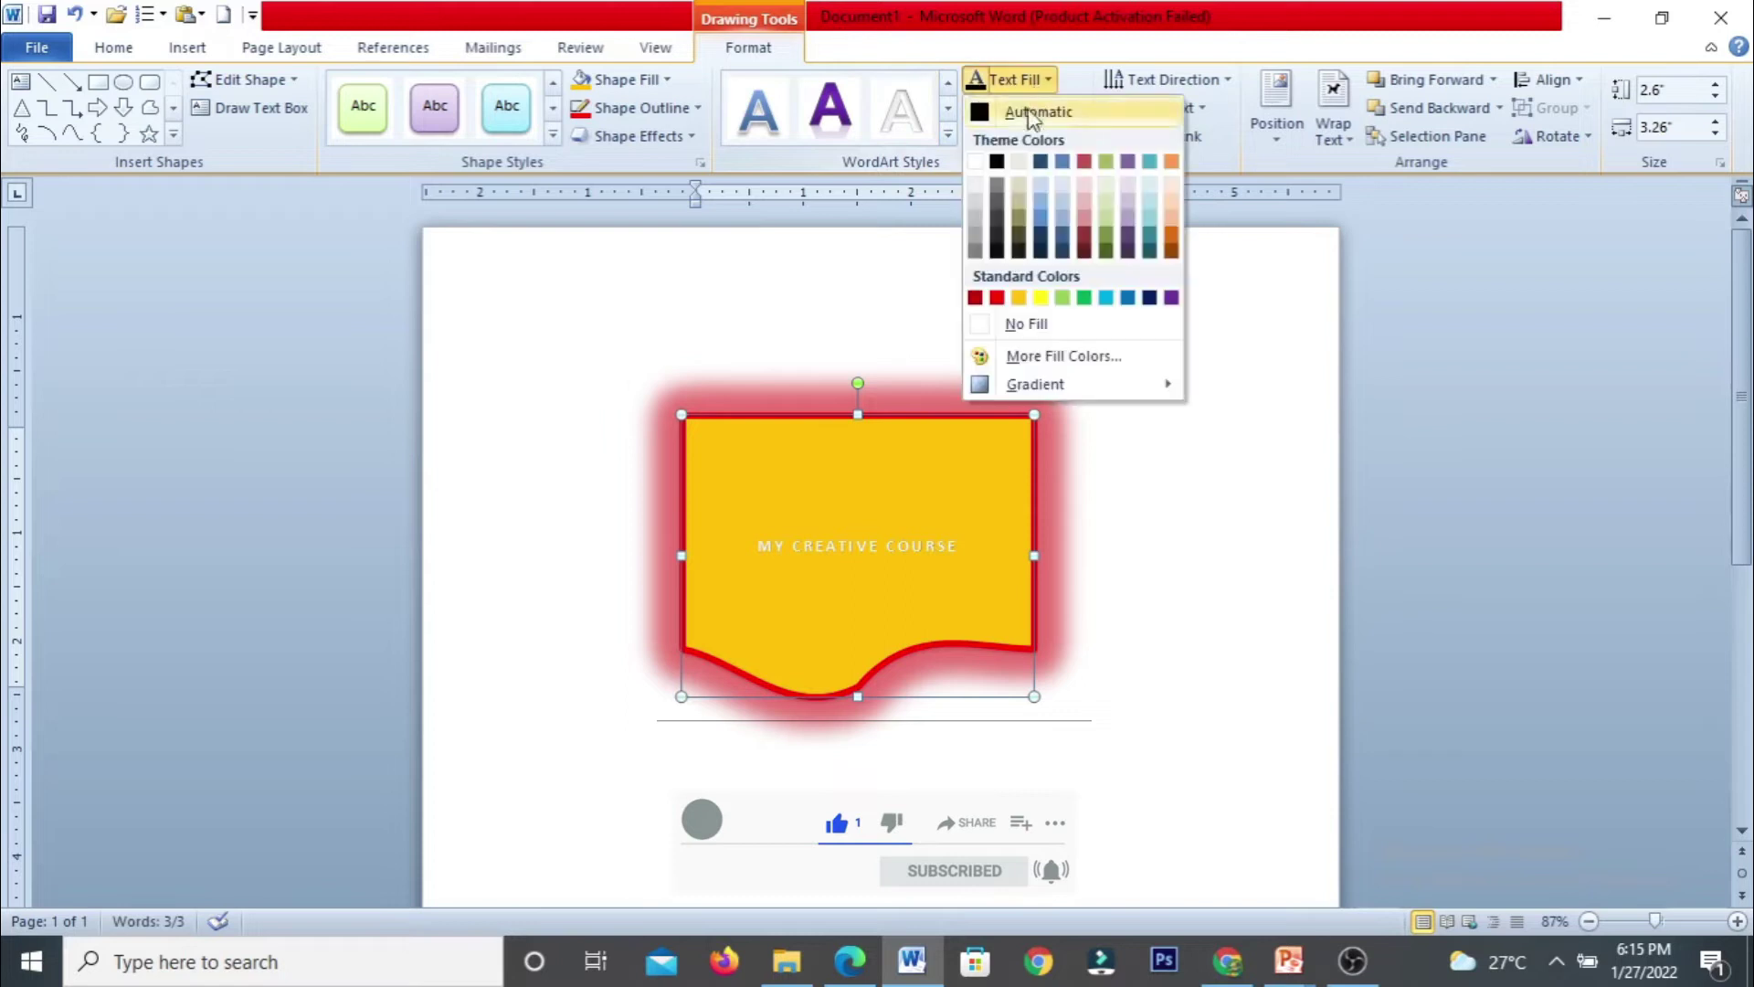
click(996, 298)
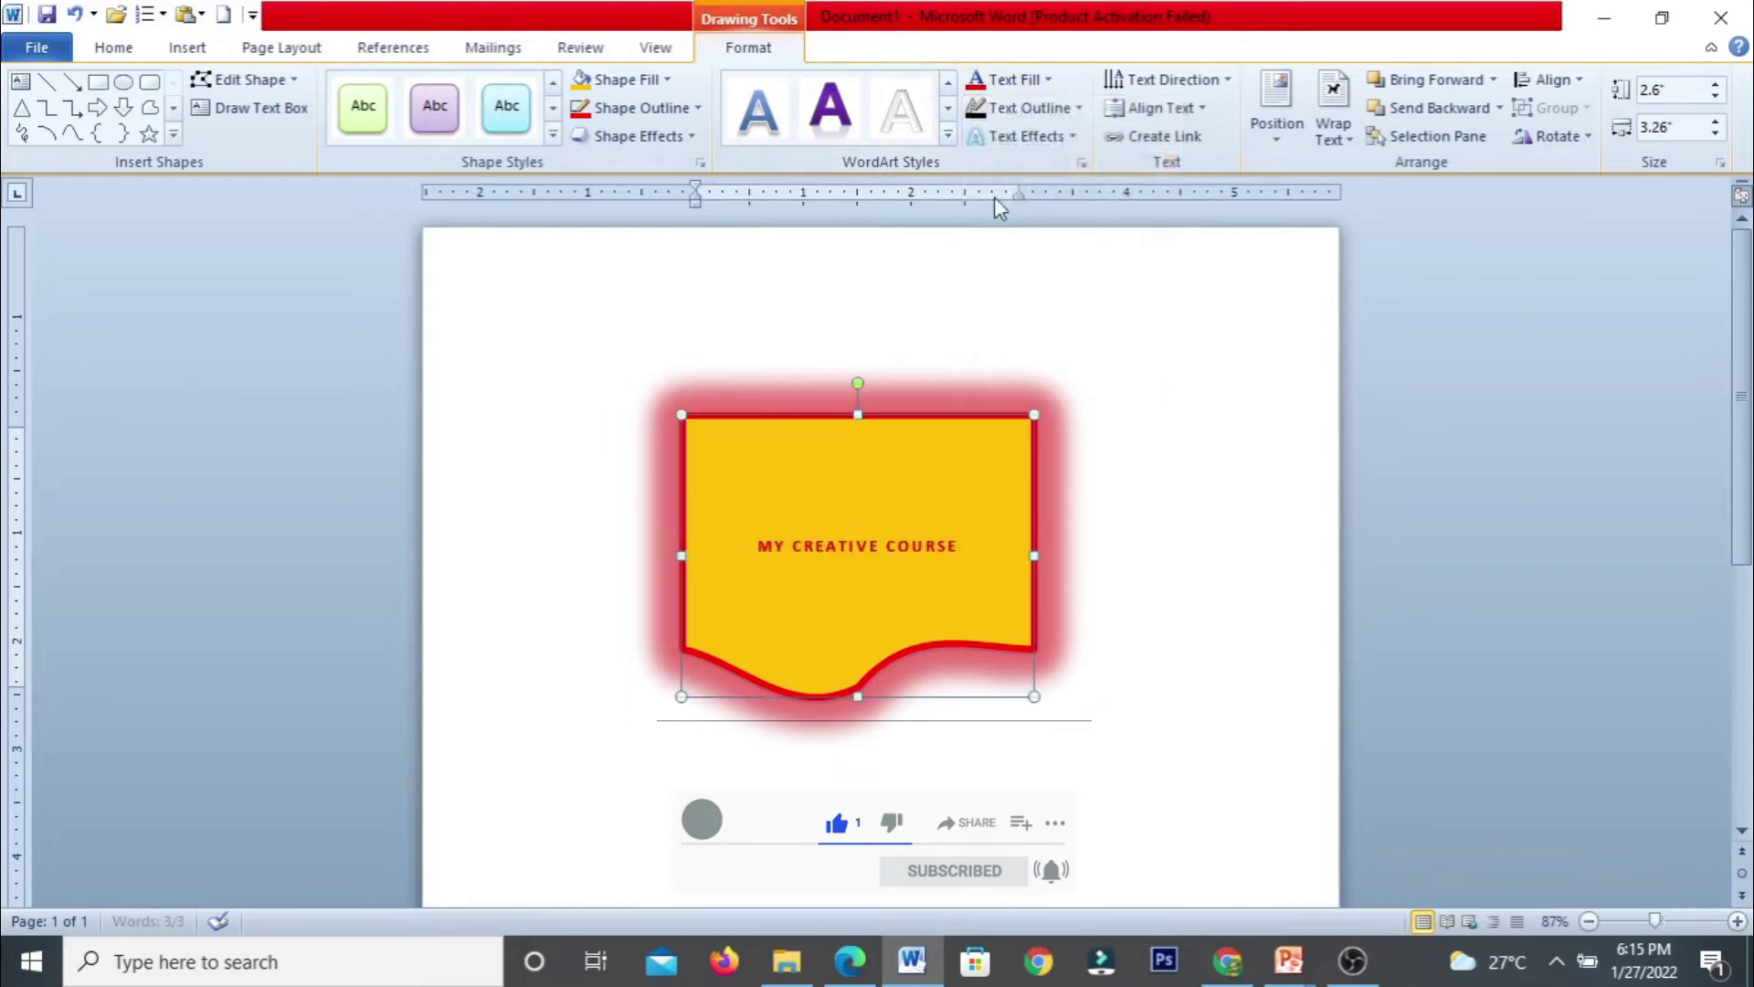
Give the MY CREATIVE COURSE text a standard orange outline and browse its shadow and reflection effects.
click(1038, 107)
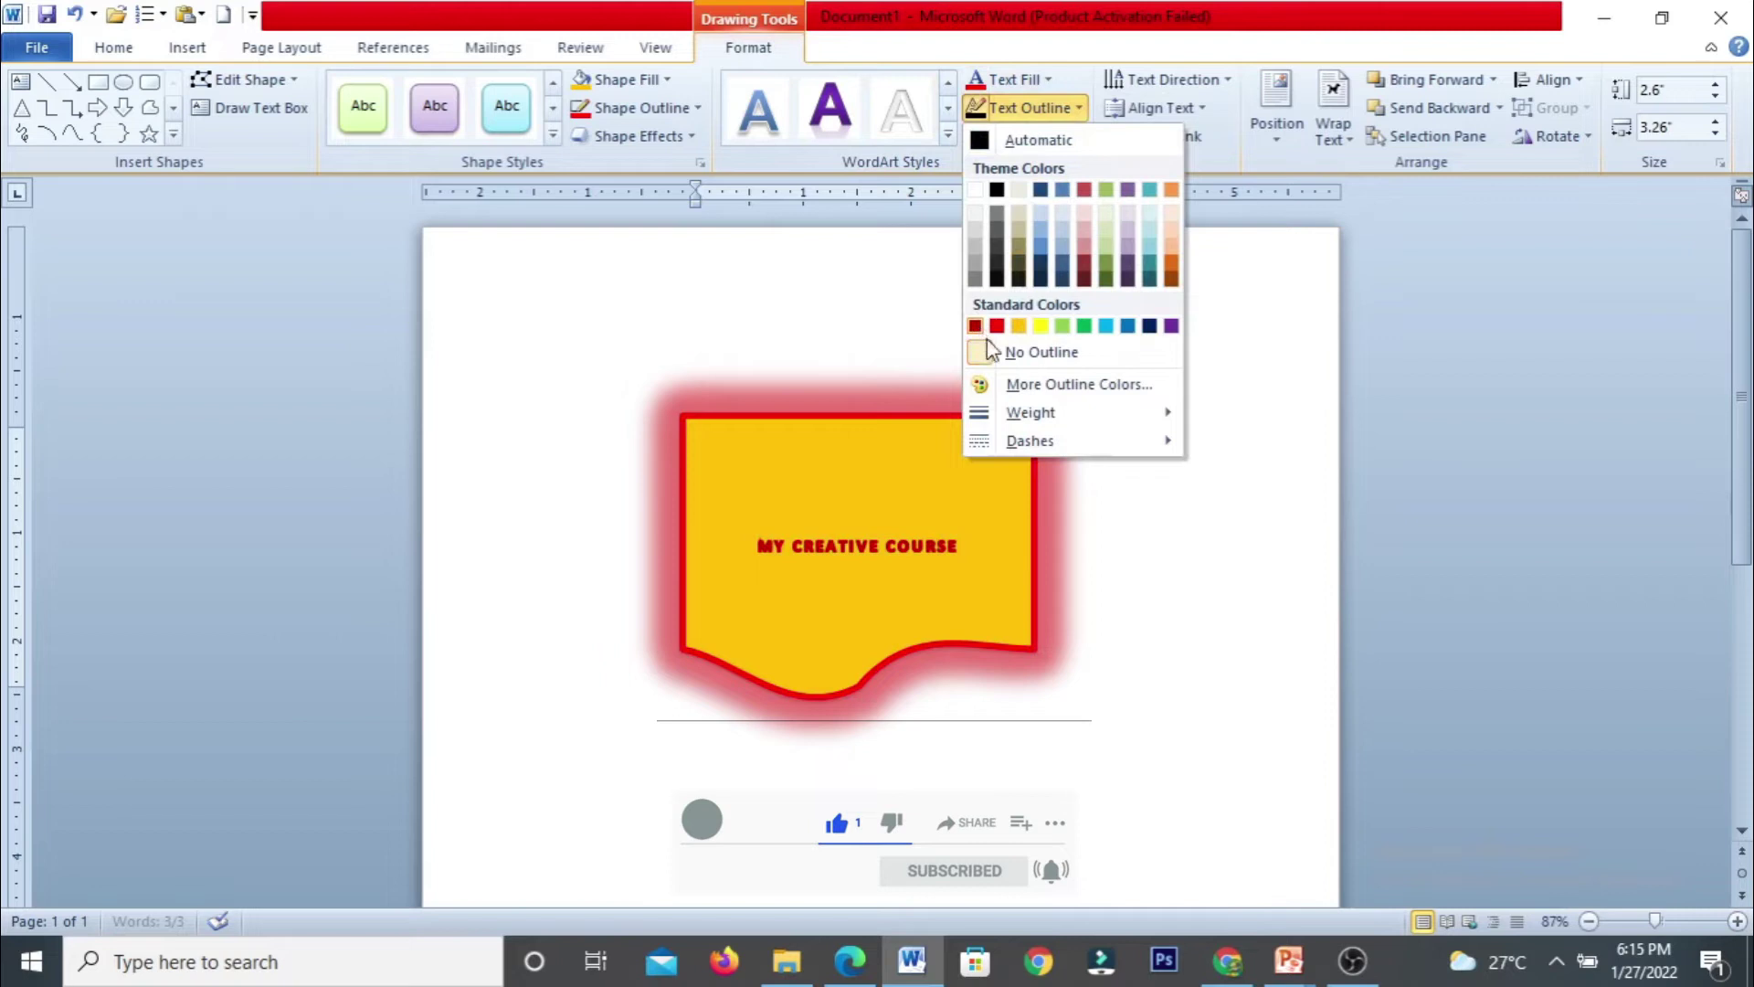
click(1012, 349)
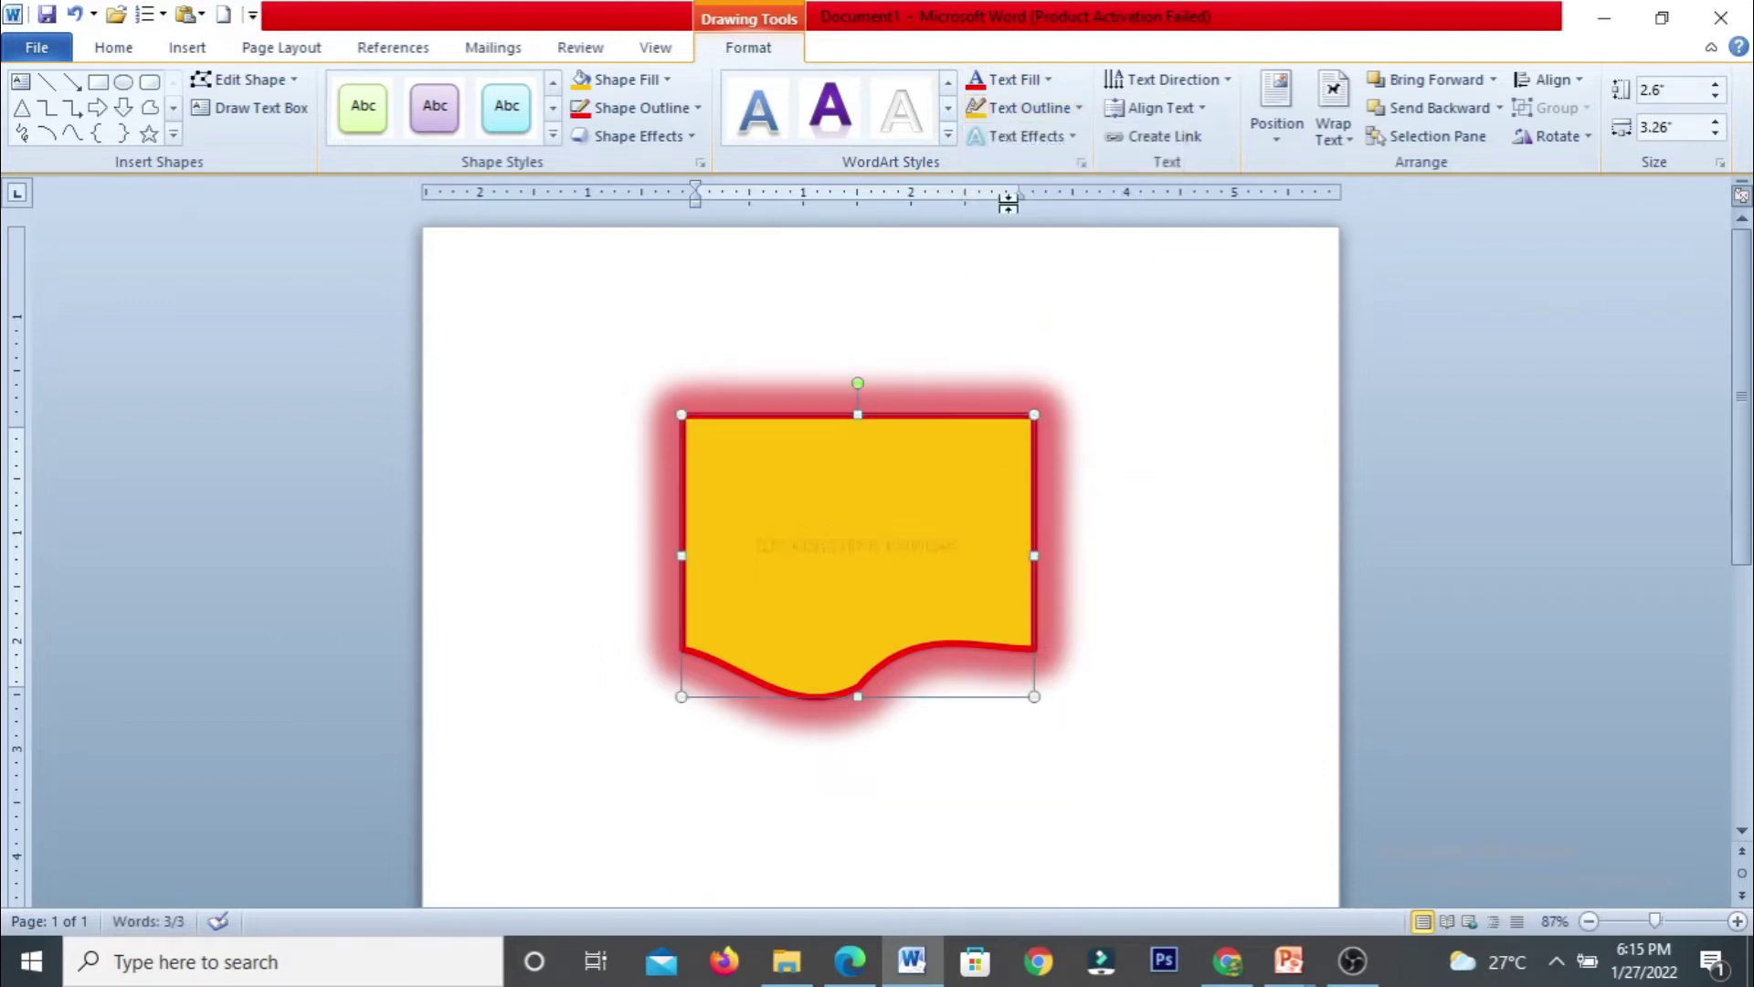
click(1029, 144)
mouse_move(1038, 197)
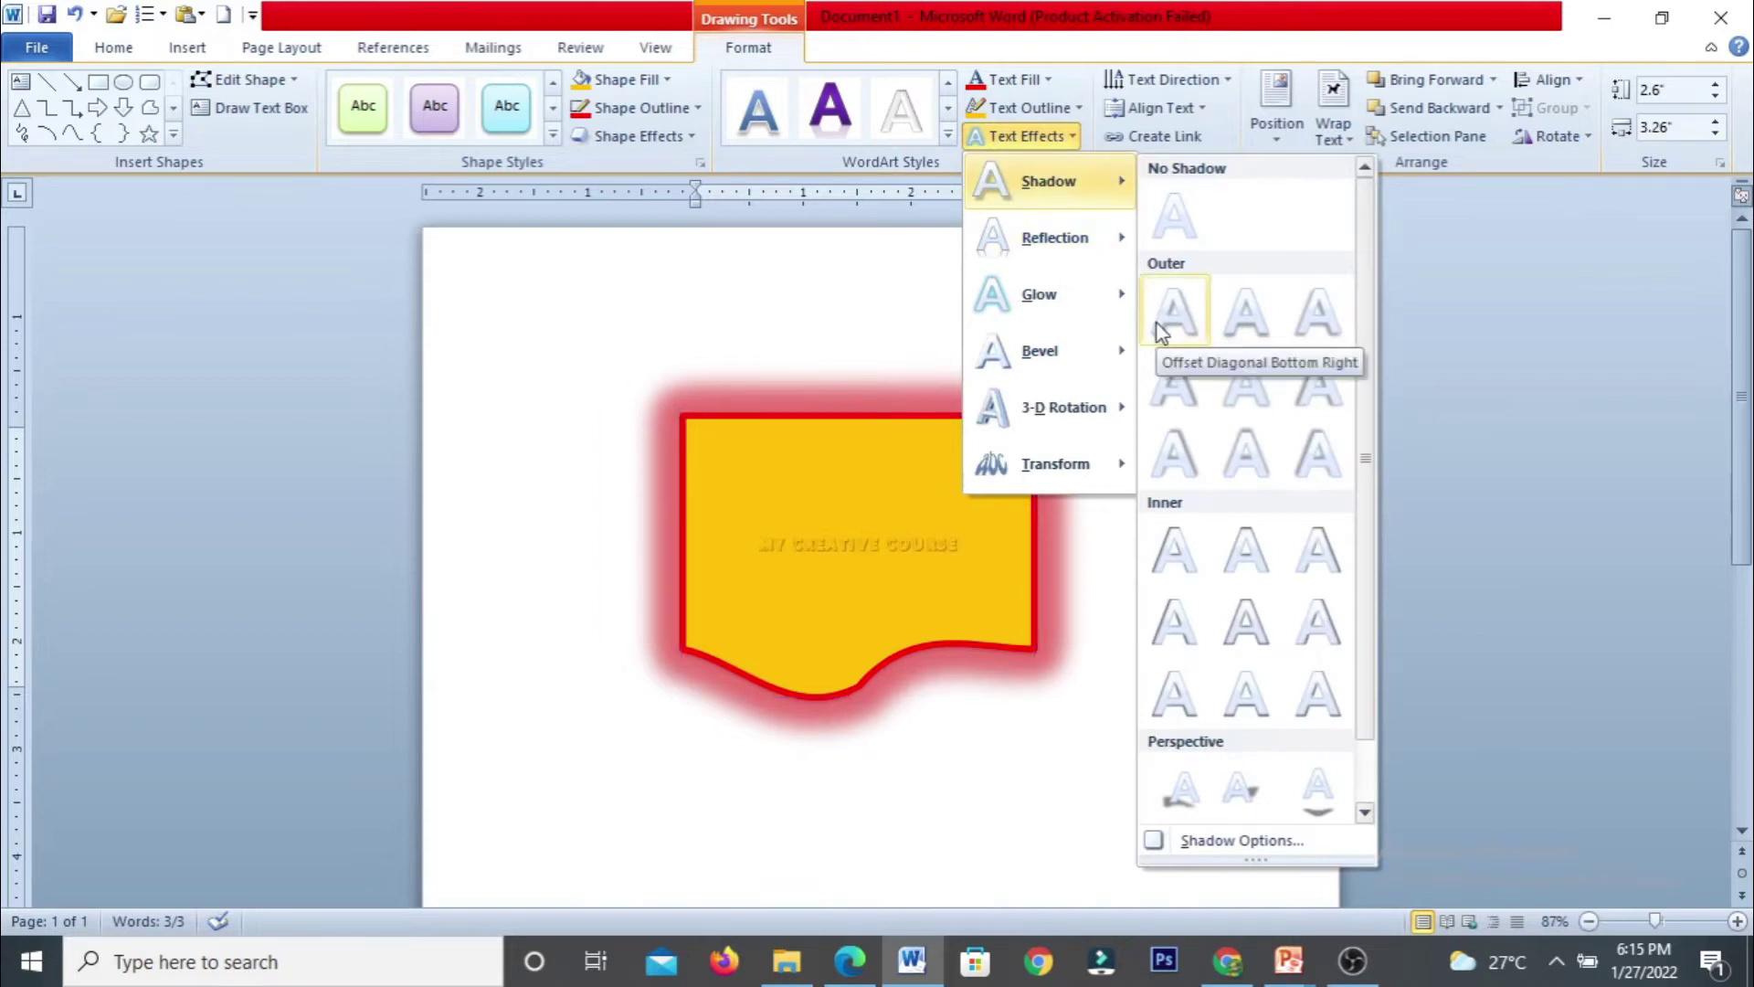
mouse_move(1078, 239)
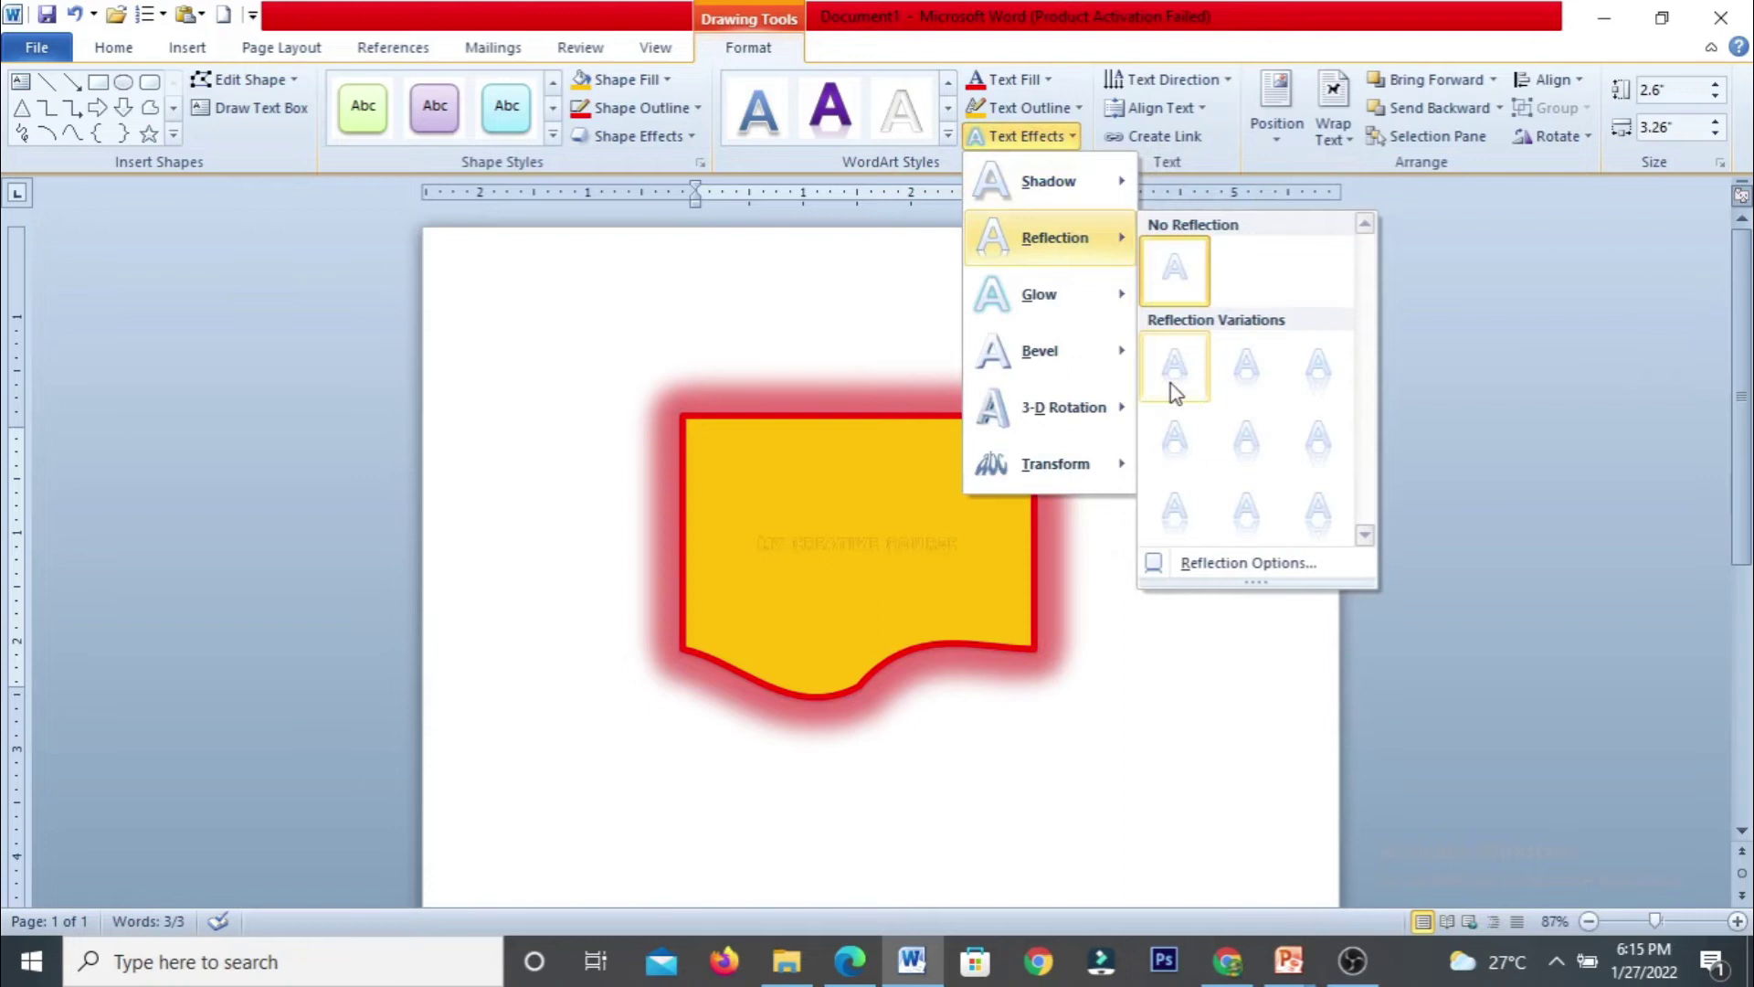
Set the outline of the MY CREATIVE COURSE text to standard dark red.
click(1067, 109)
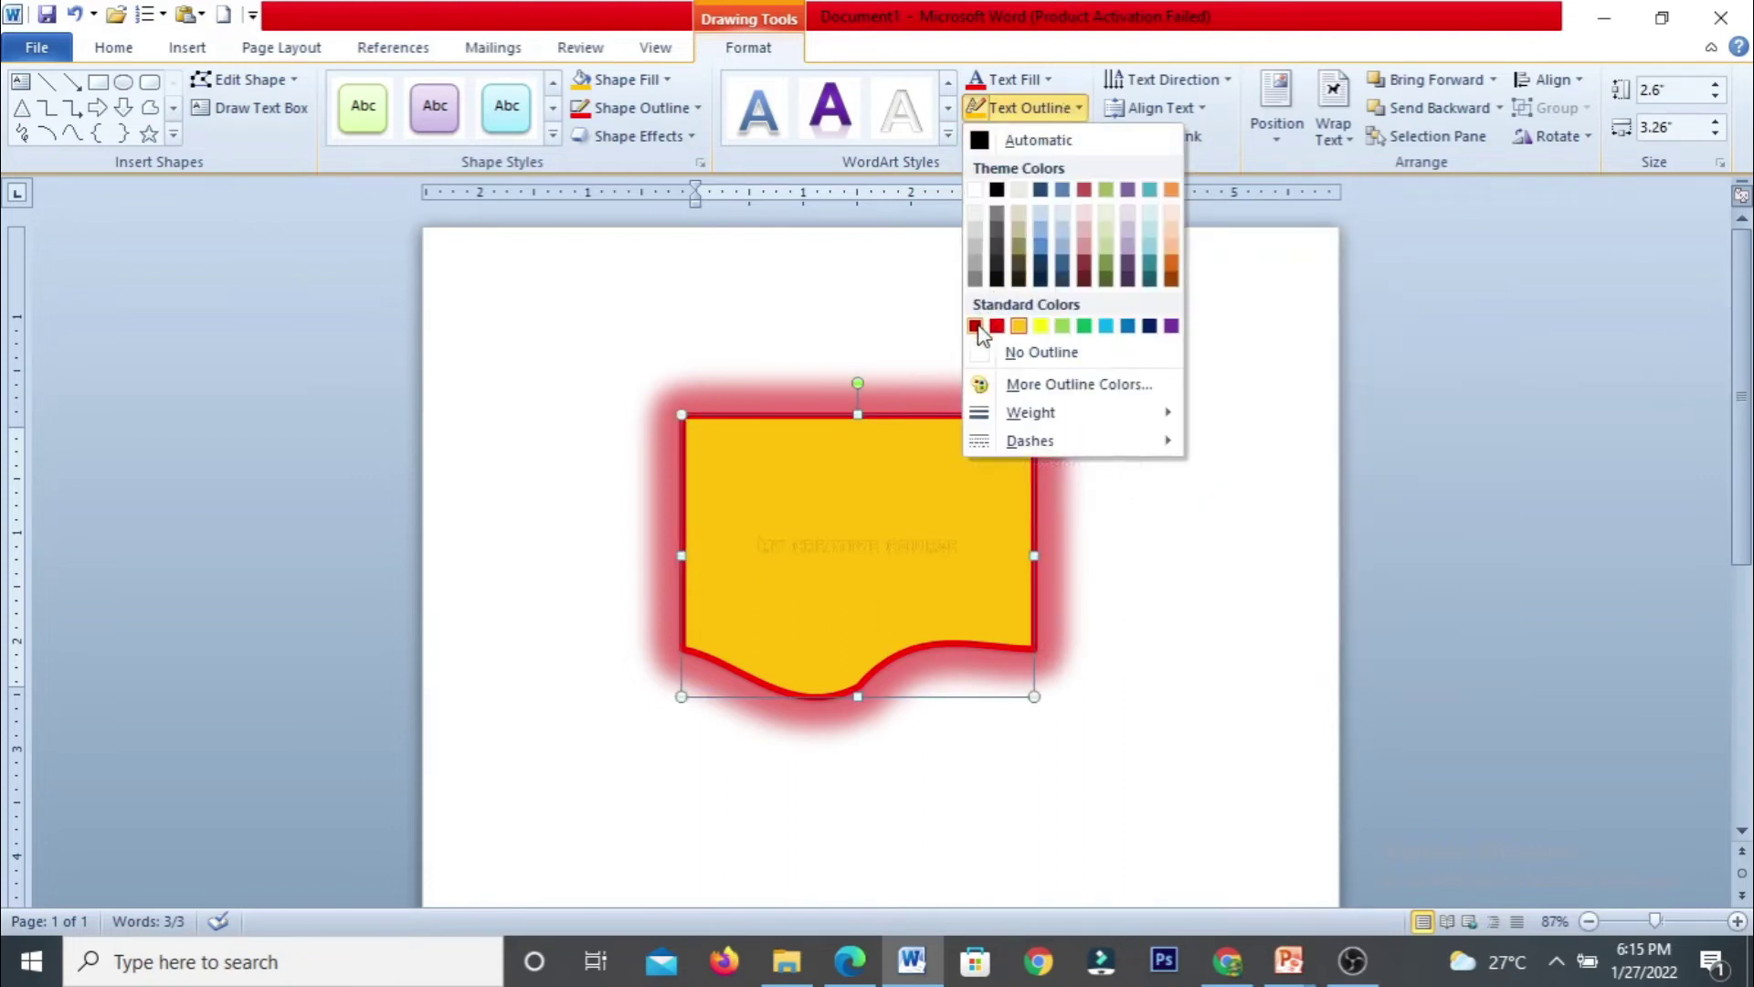
click(975, 327)
Preview the reflection, glow, bevel, 3-D rotation and transform effects available for the shape's text.
click(1046, 137)
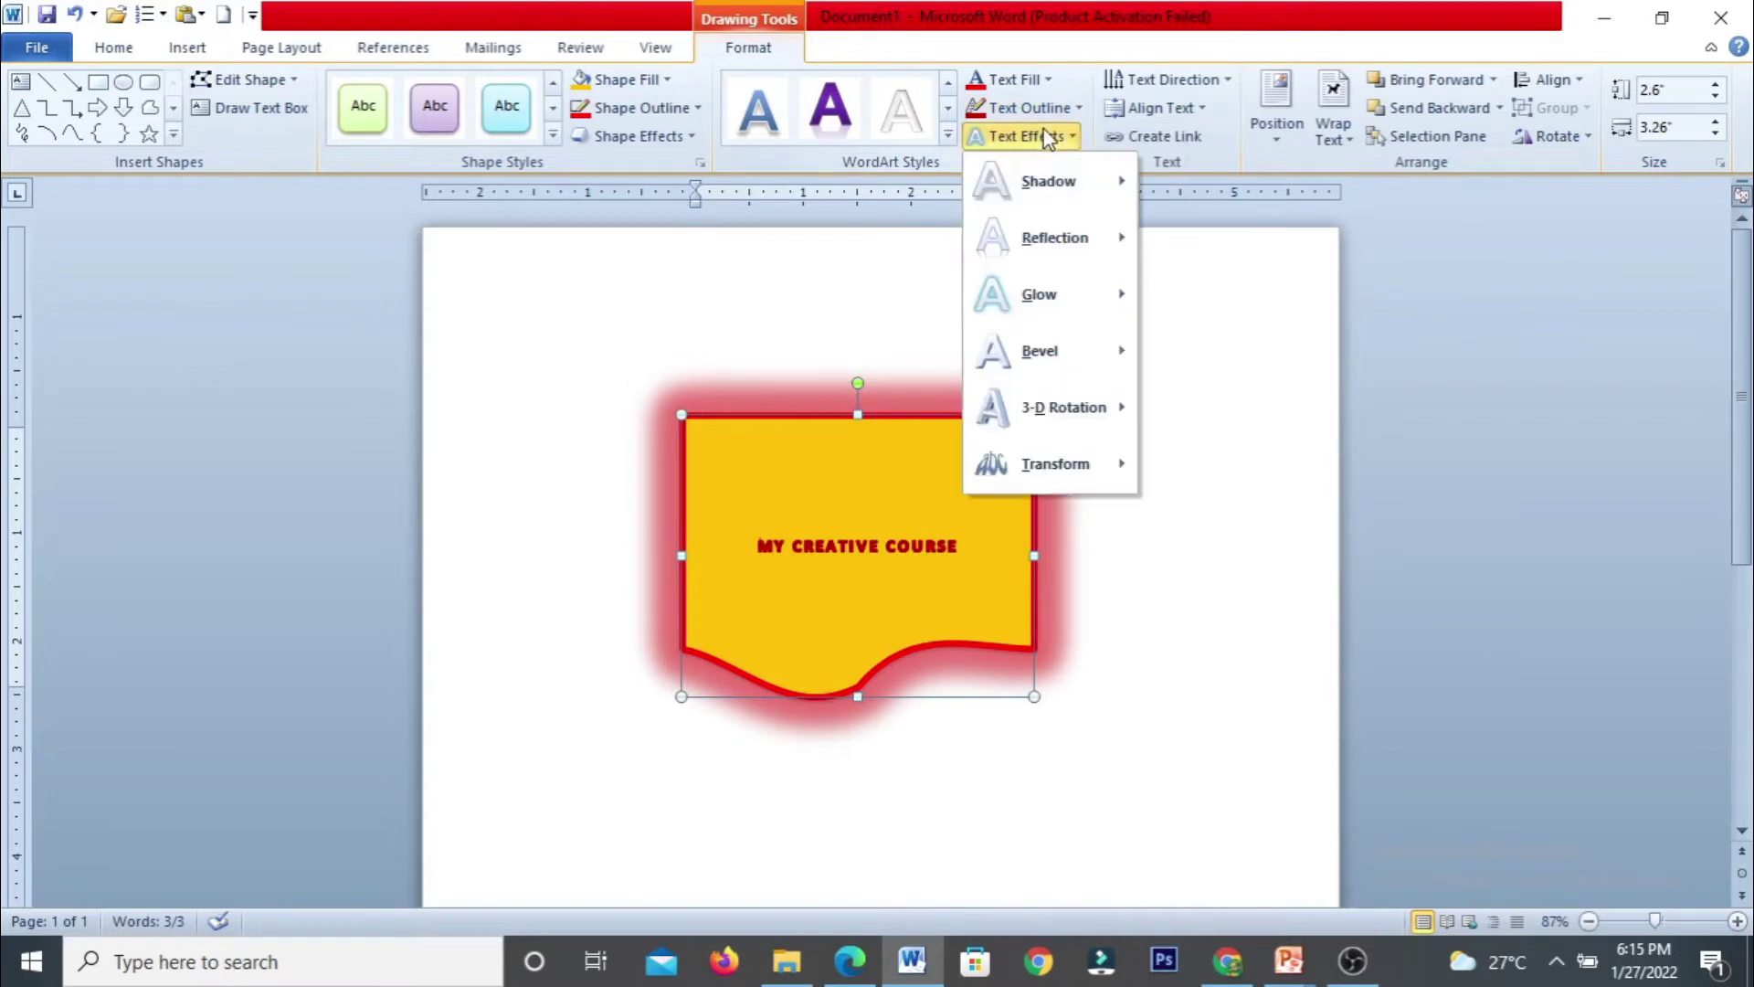
mouse_move(1056, 237)
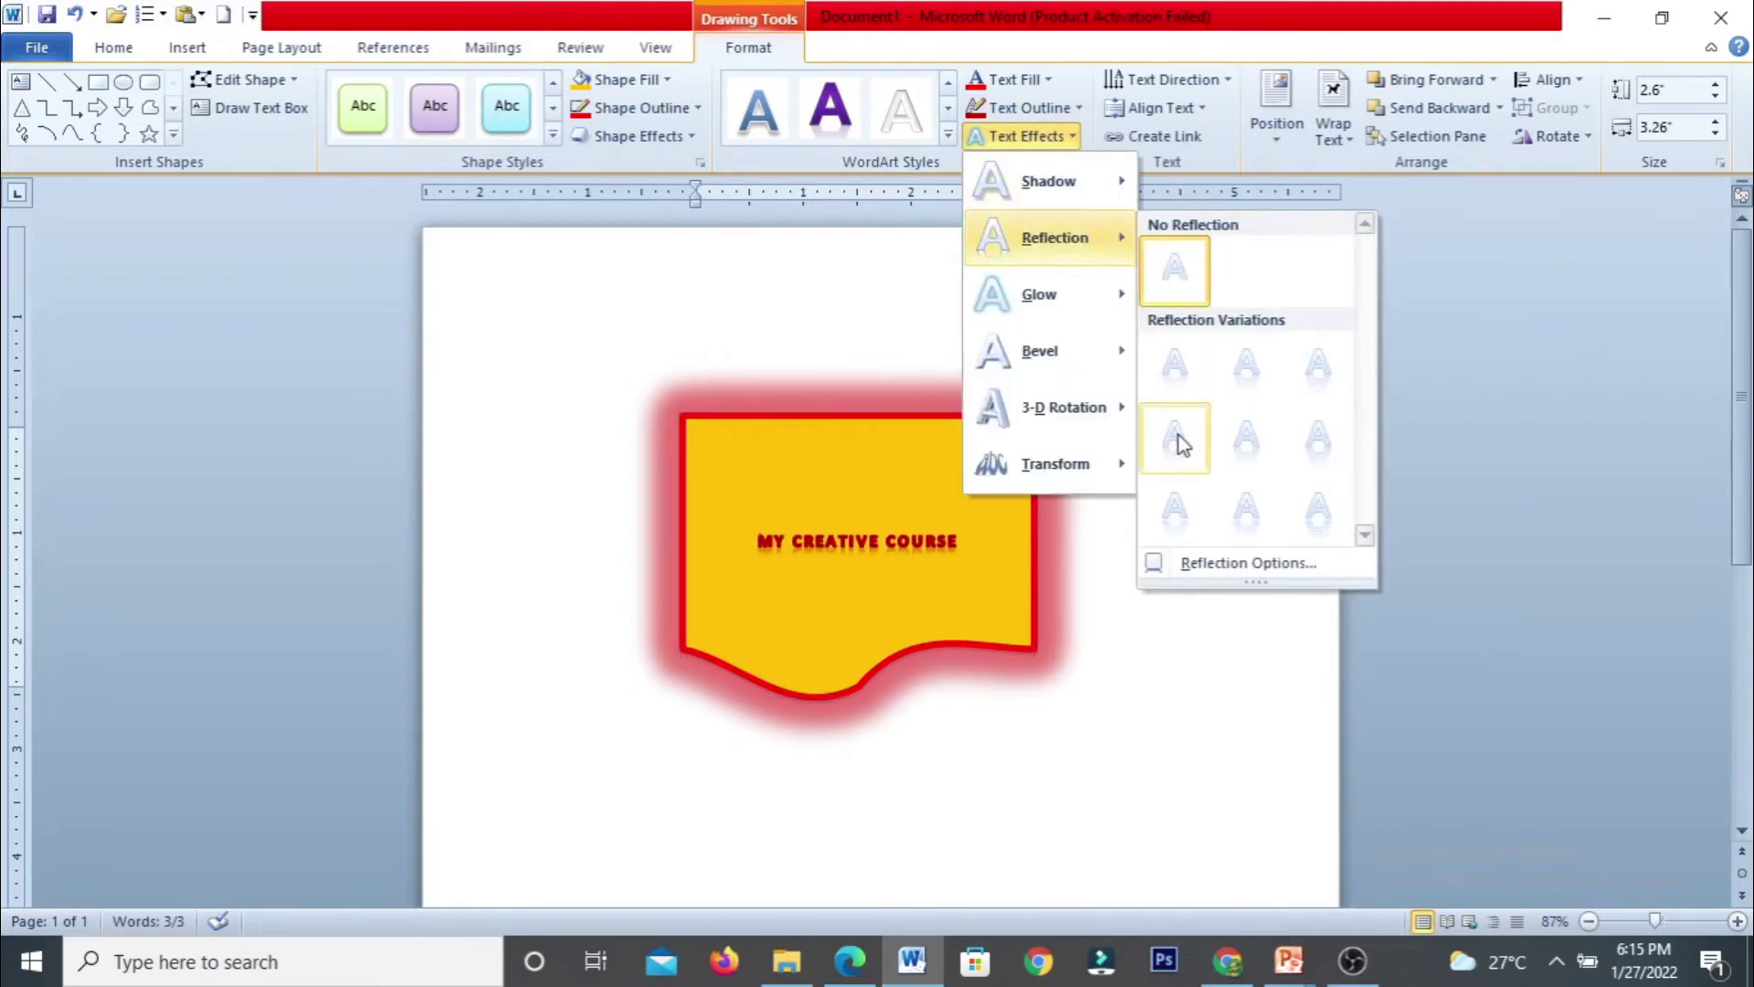
mouse_move(1051, 295)
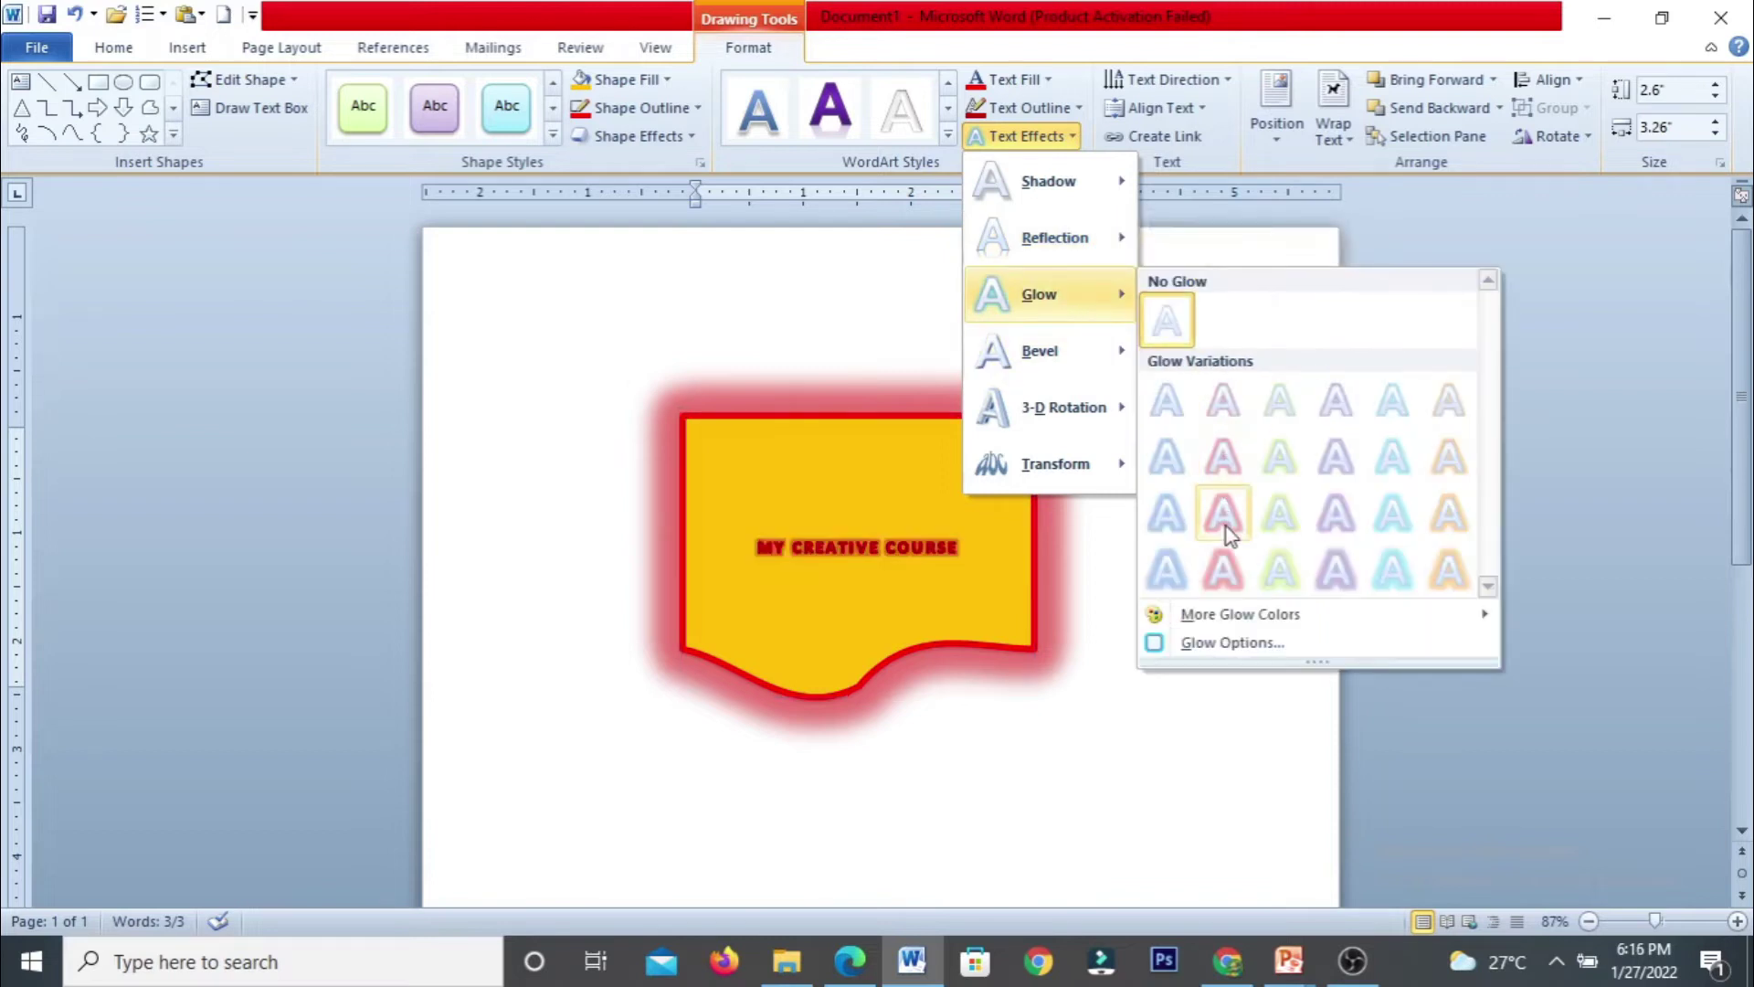
mouse_move(1081, 369)
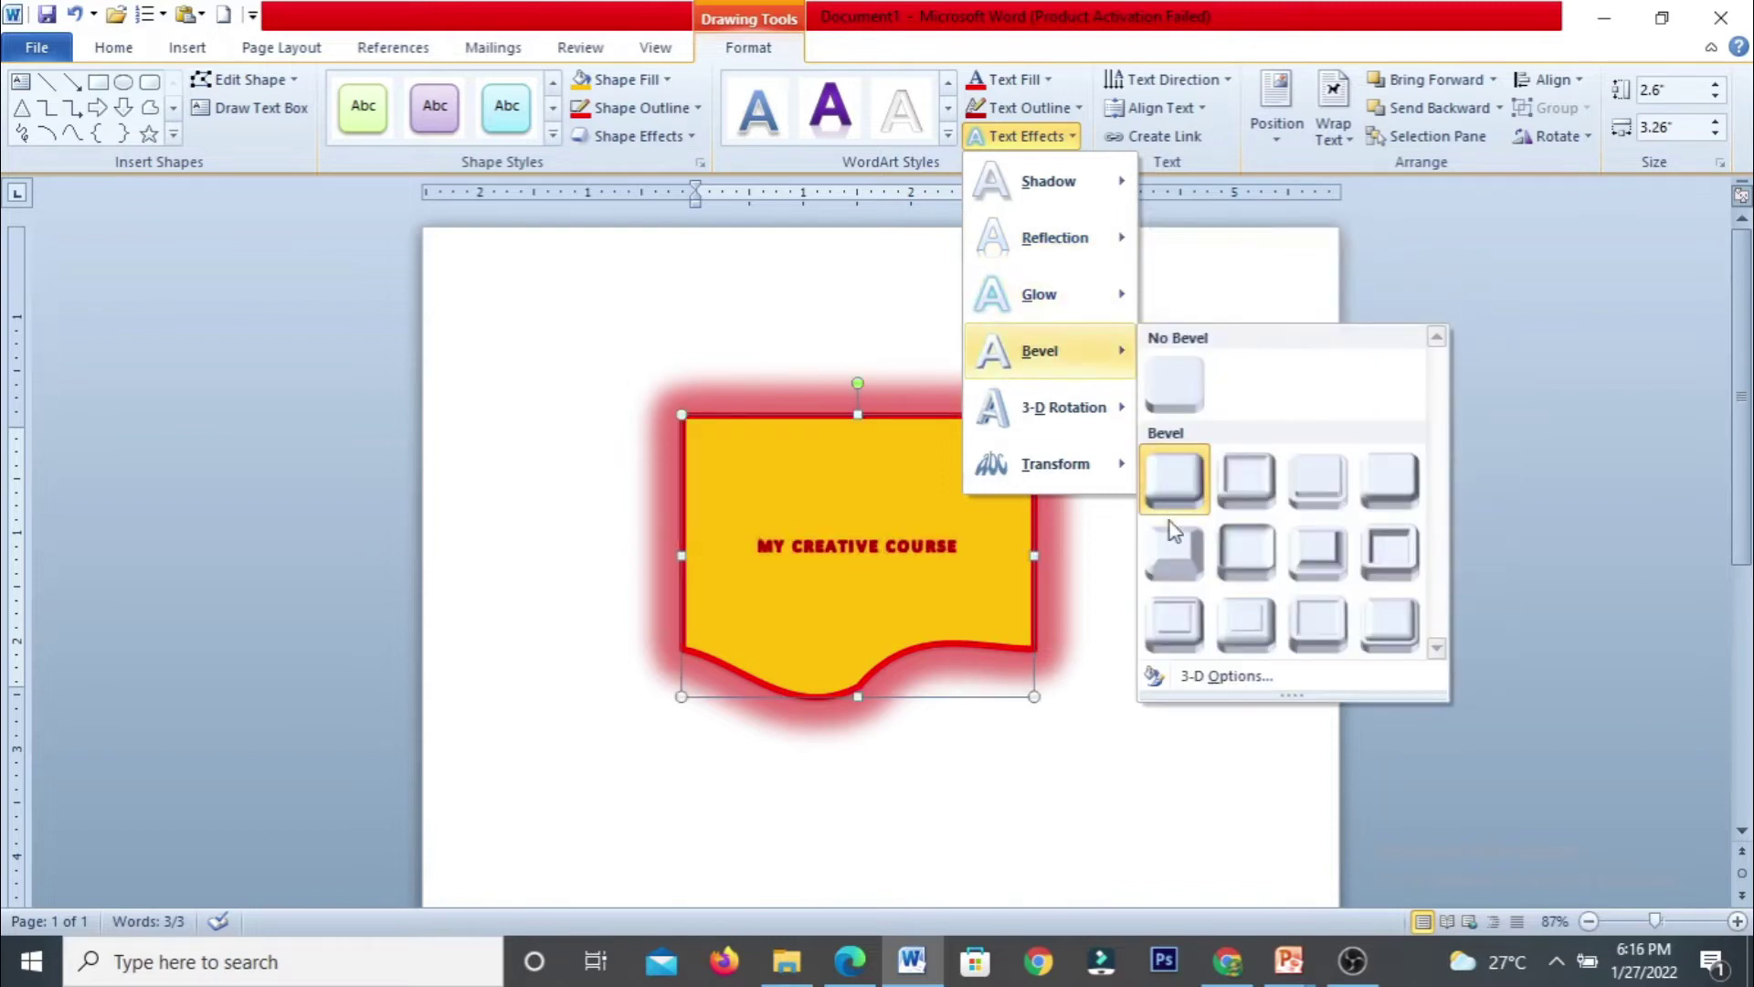
mouse_move(1097, 414)
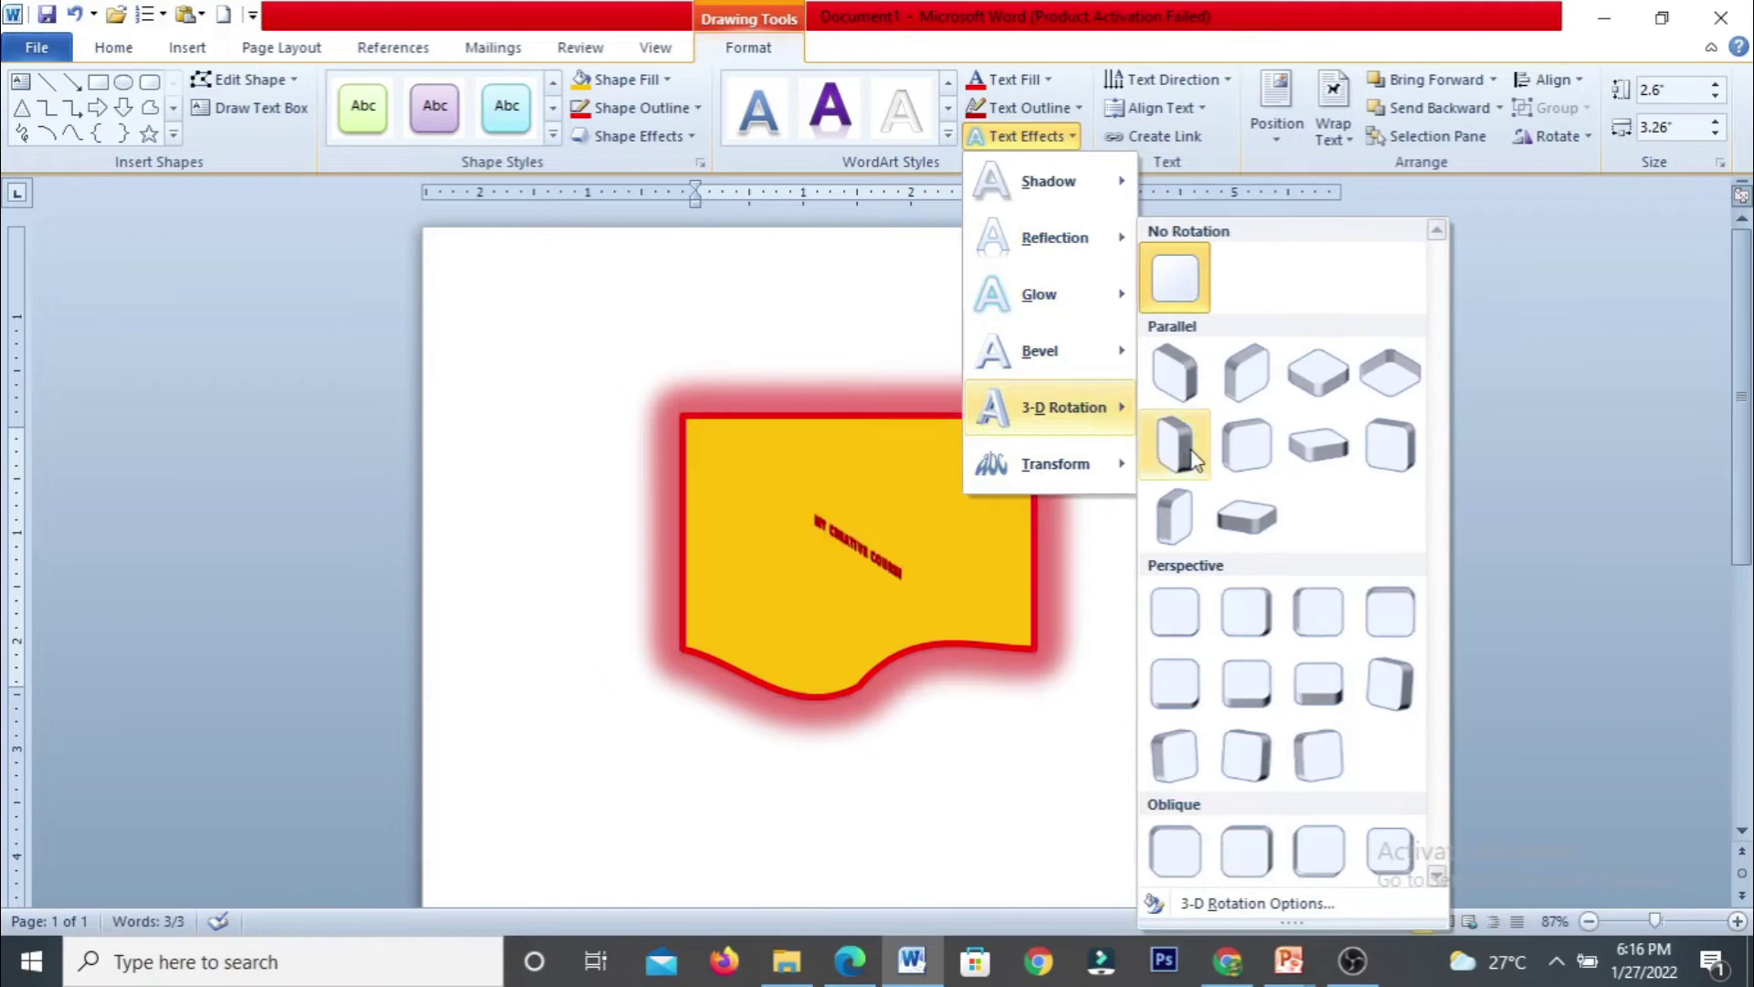
mouse_move(1078, 464)
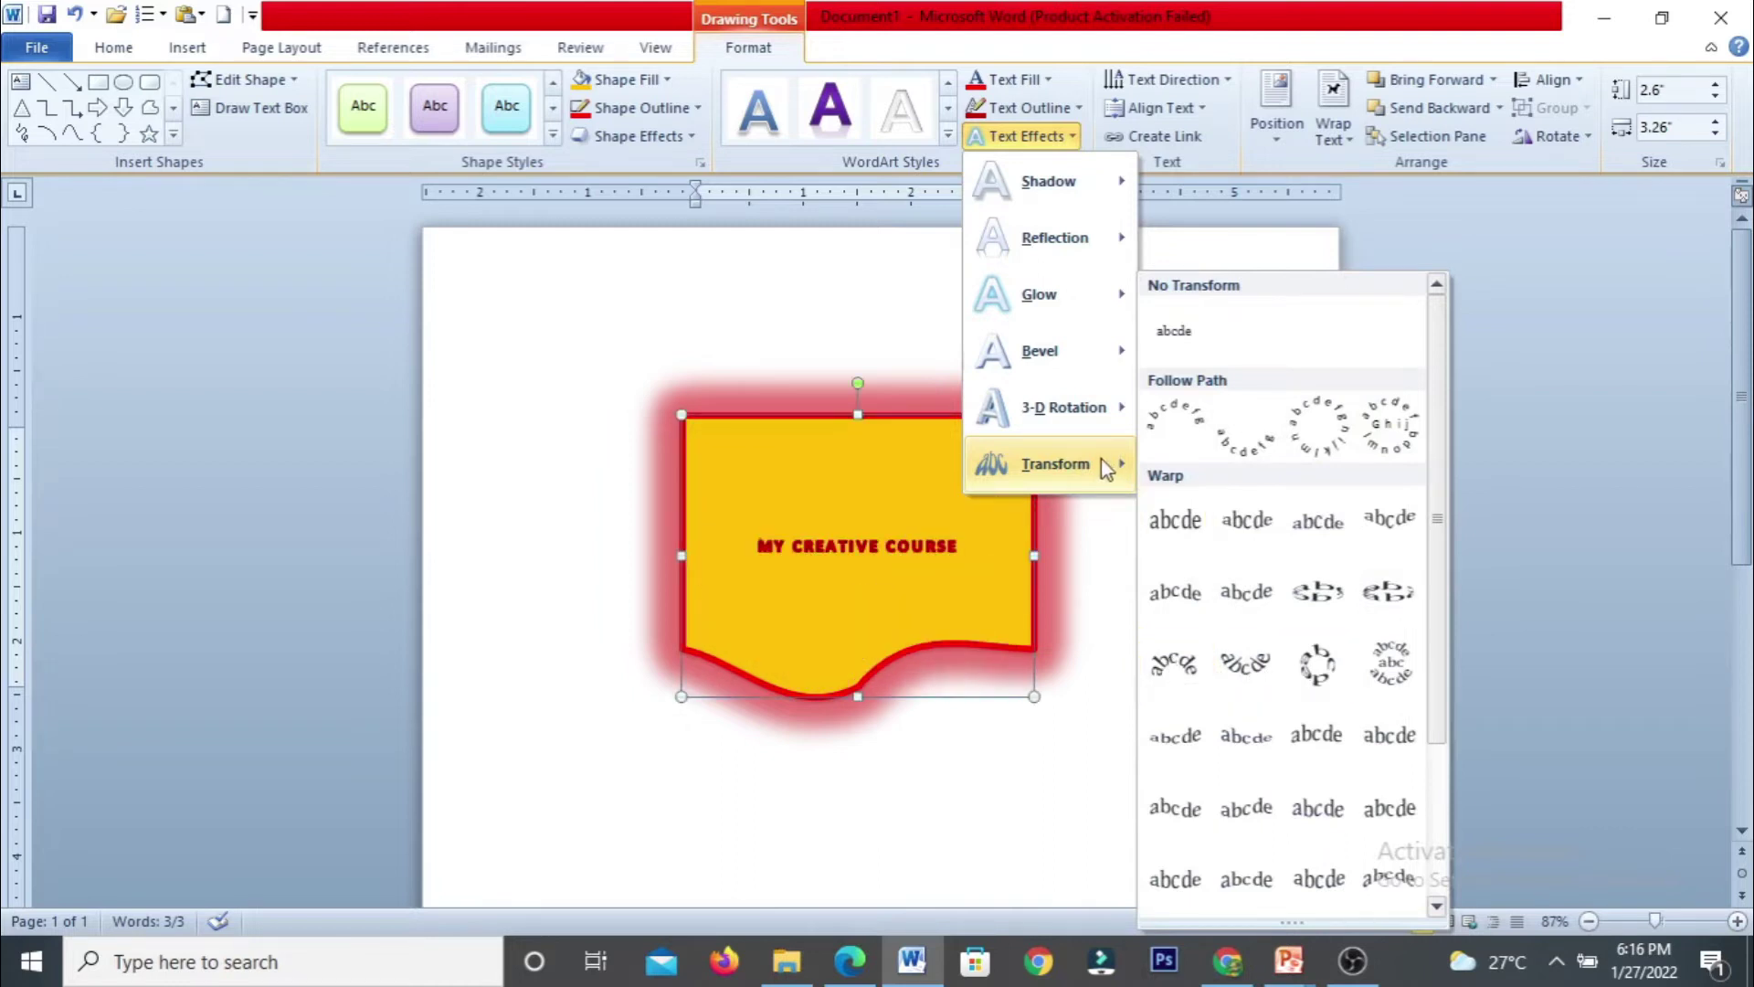
Rotate all text in the shape by 90° and return the text direction to horizontal.
click(1160, 84)
click(1156, 213)
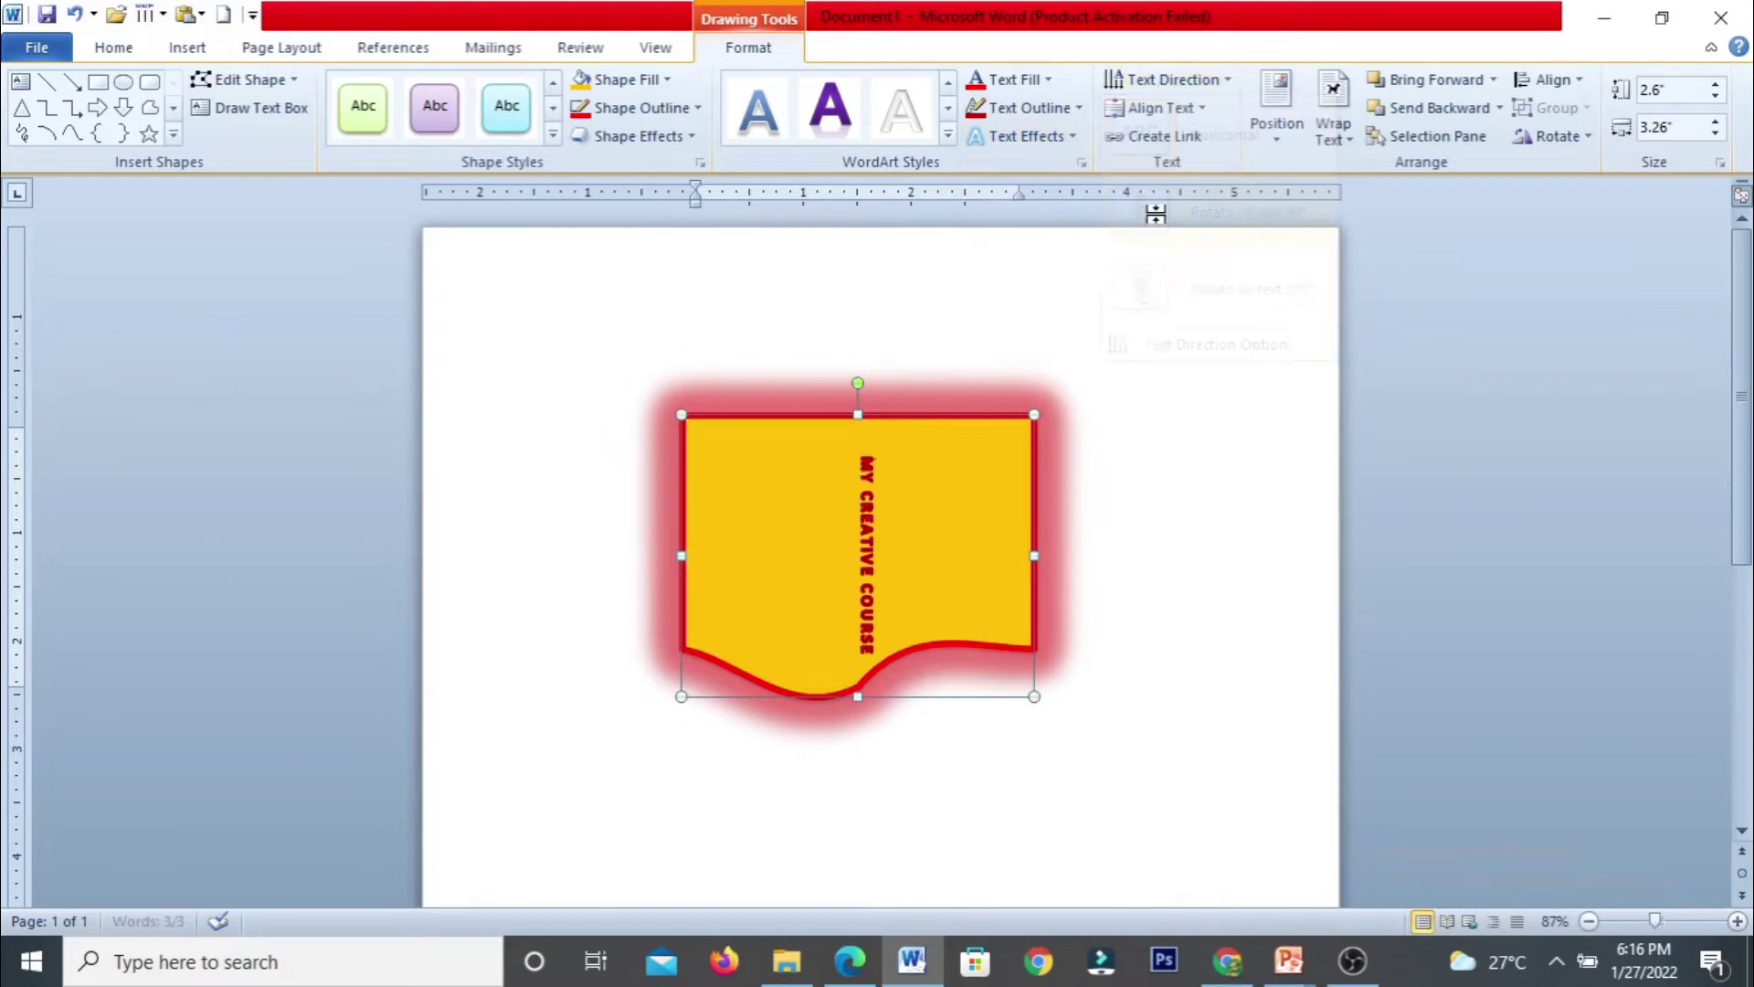
click(1176, 84)
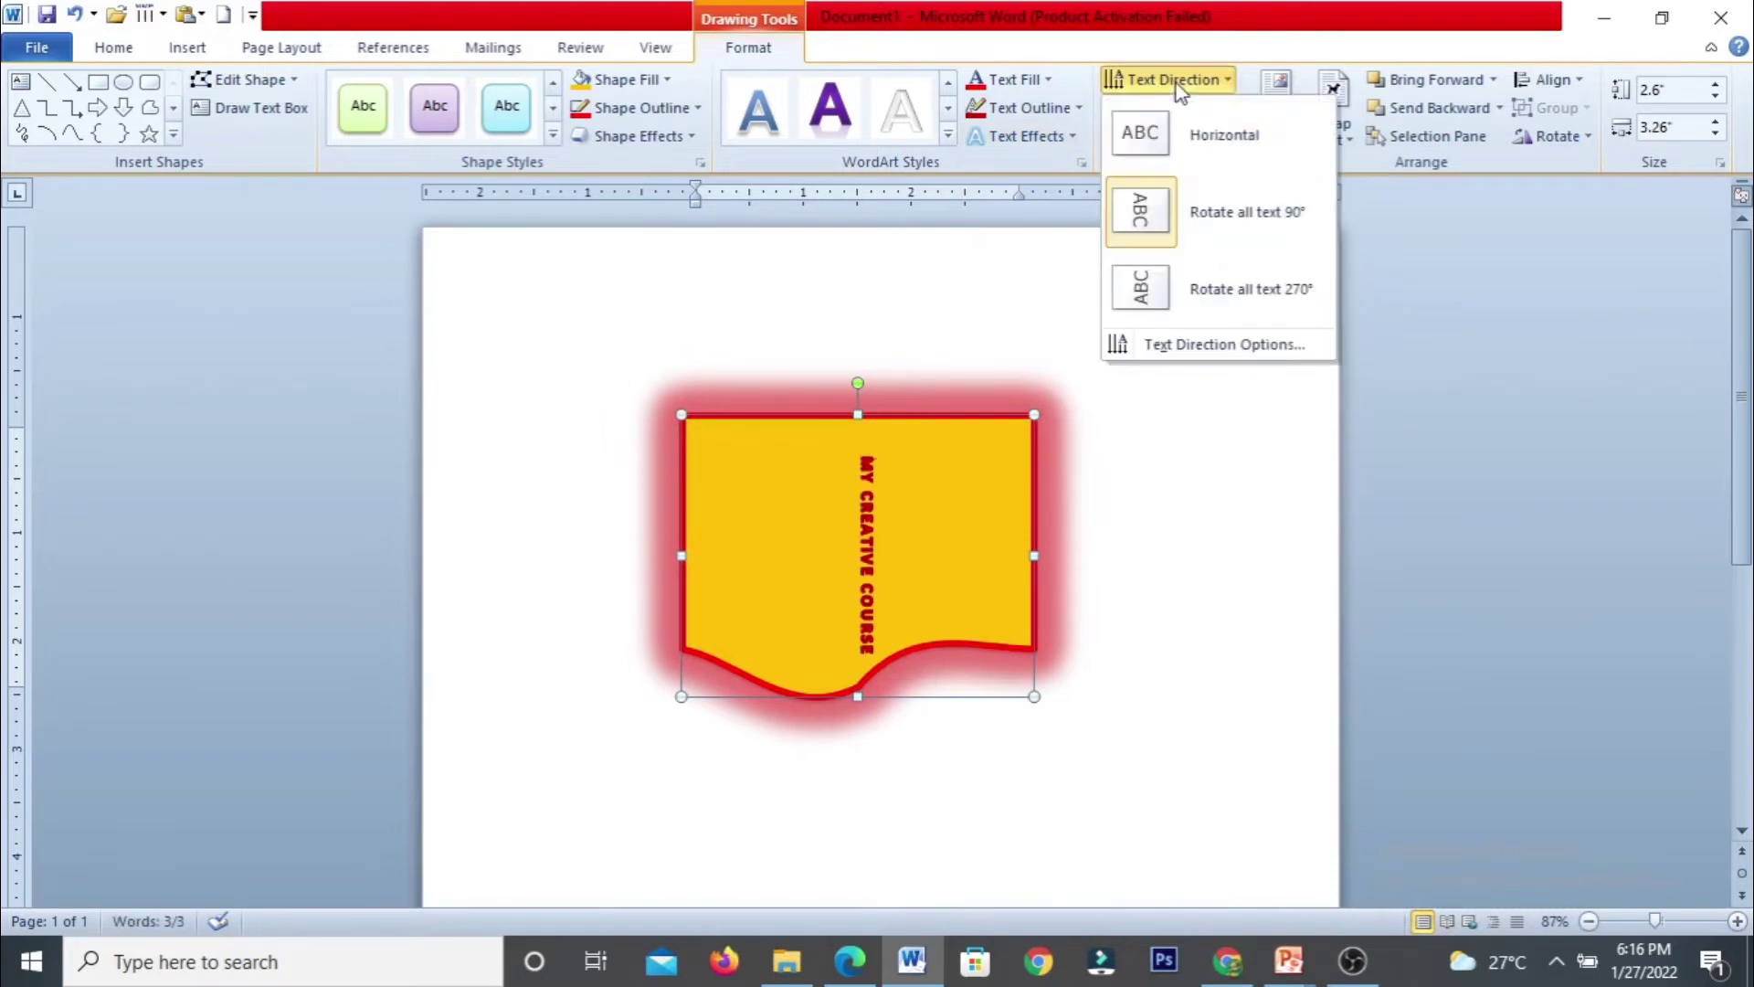
click(1180, 132)
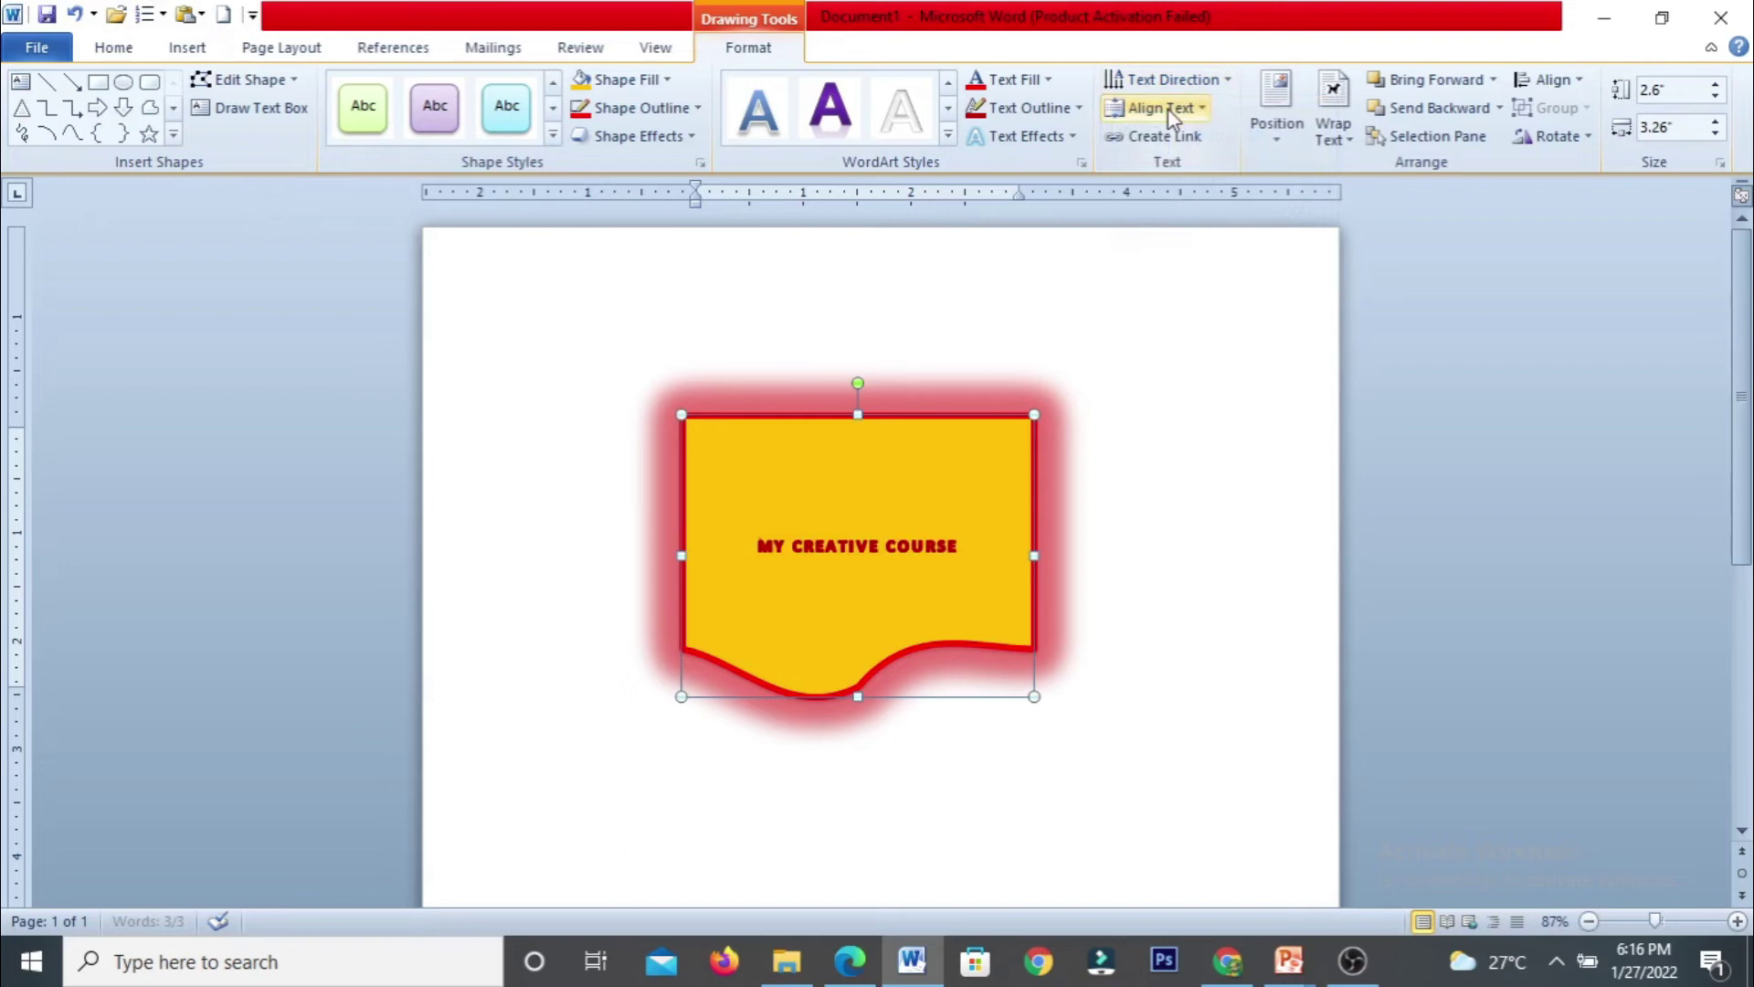
Open the vertical alignment options for the shape's text.
click(1175, 107)
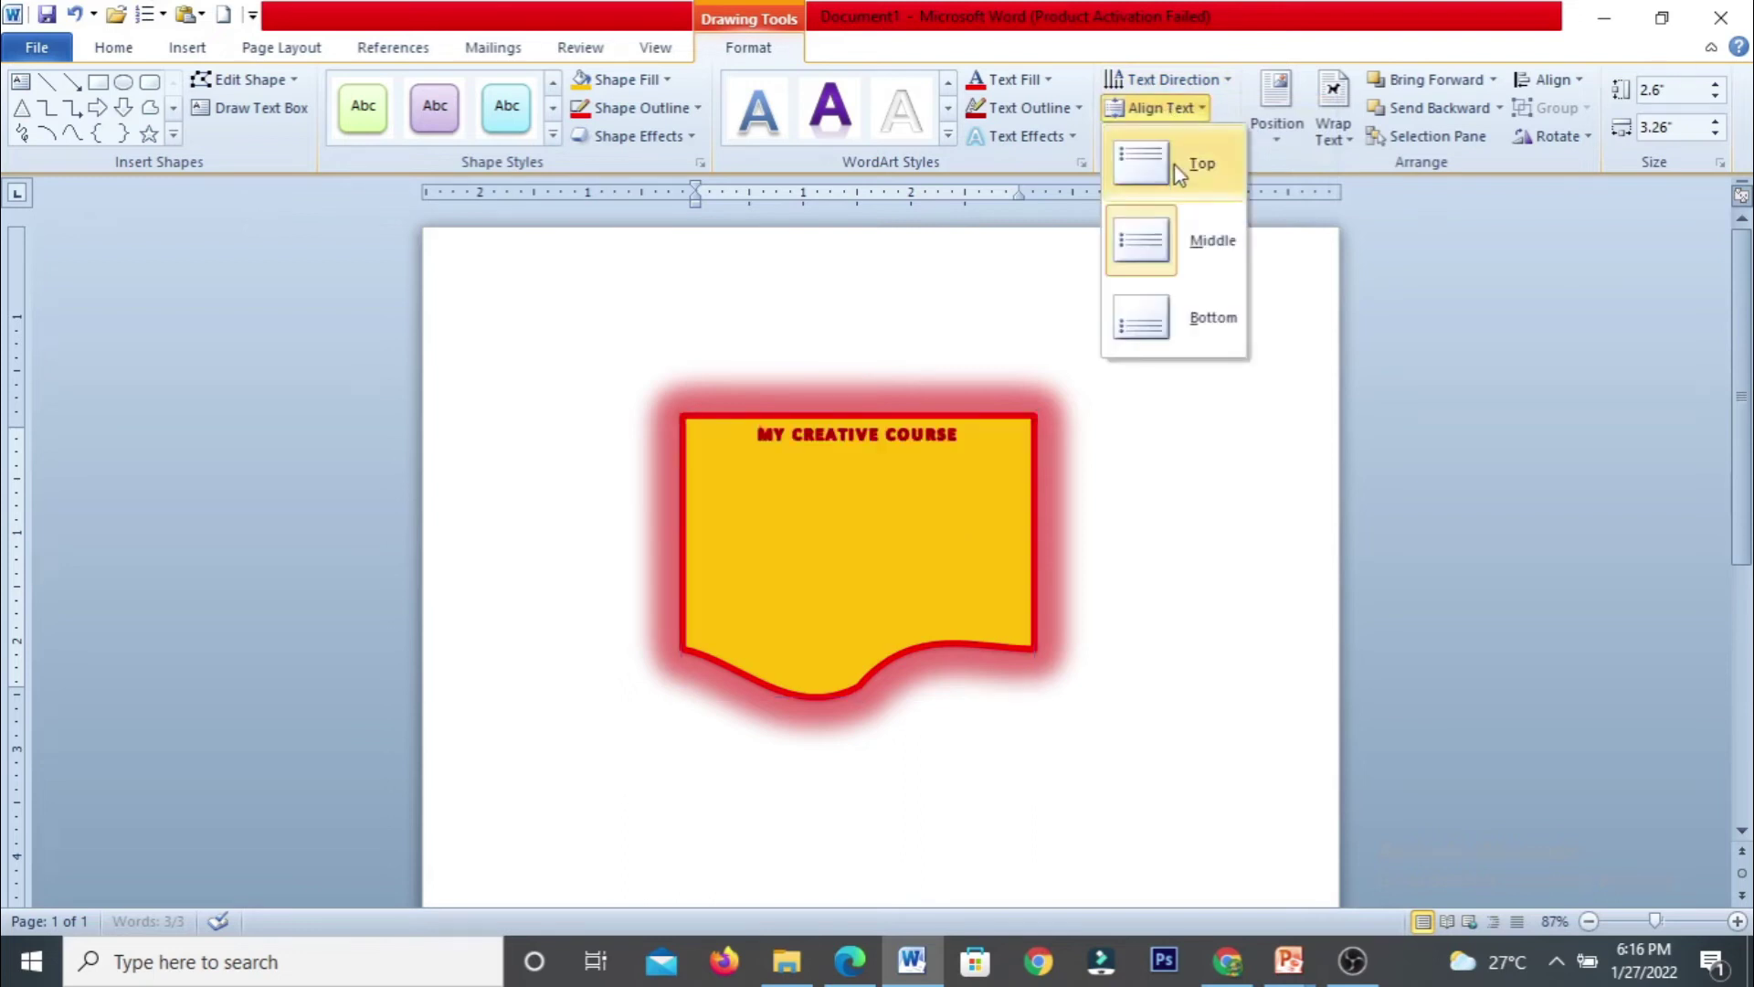